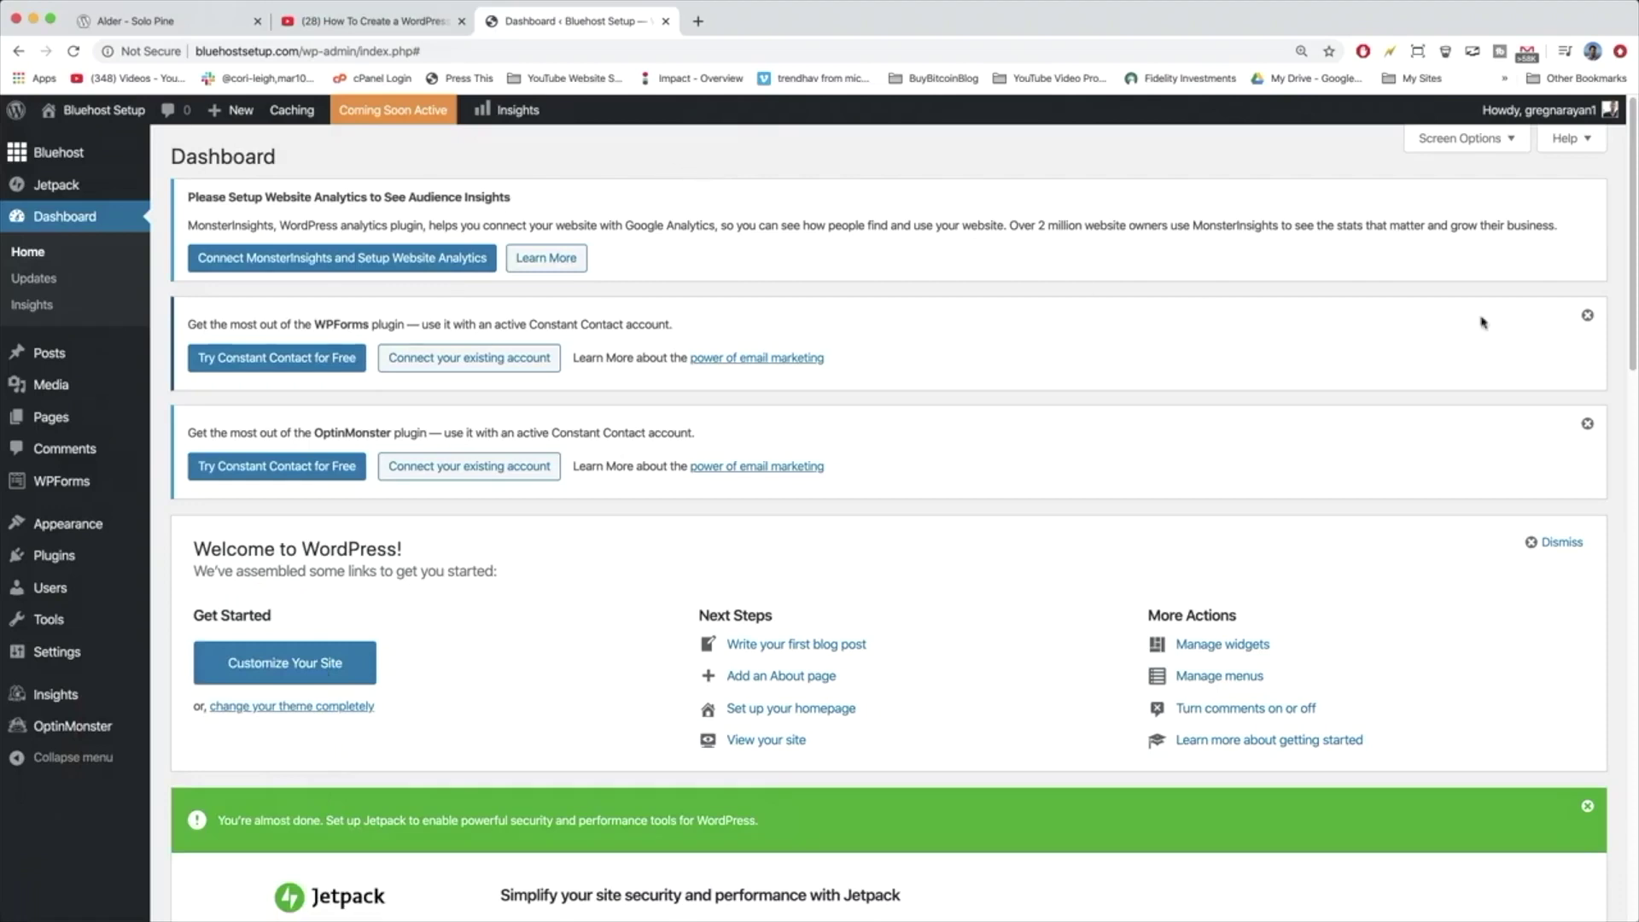
Step: Dismiss the WPForms, OptinMonster and green Jetpack setup notices from the dashboard
click(1587, 315)
click(1587, 316)
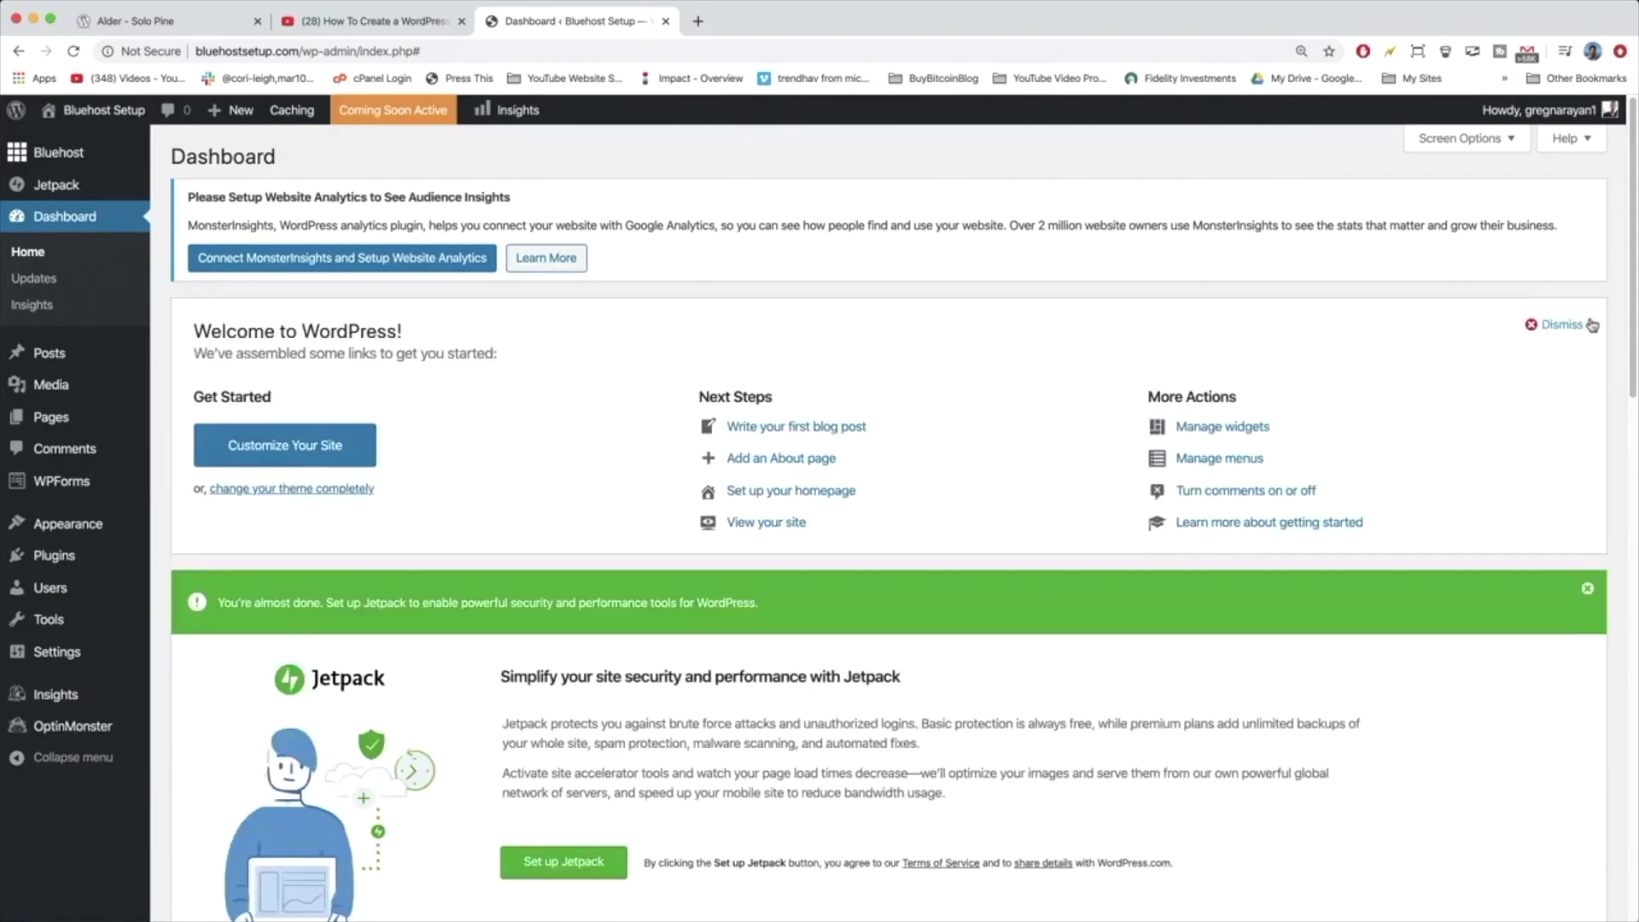
click(1587, 589)
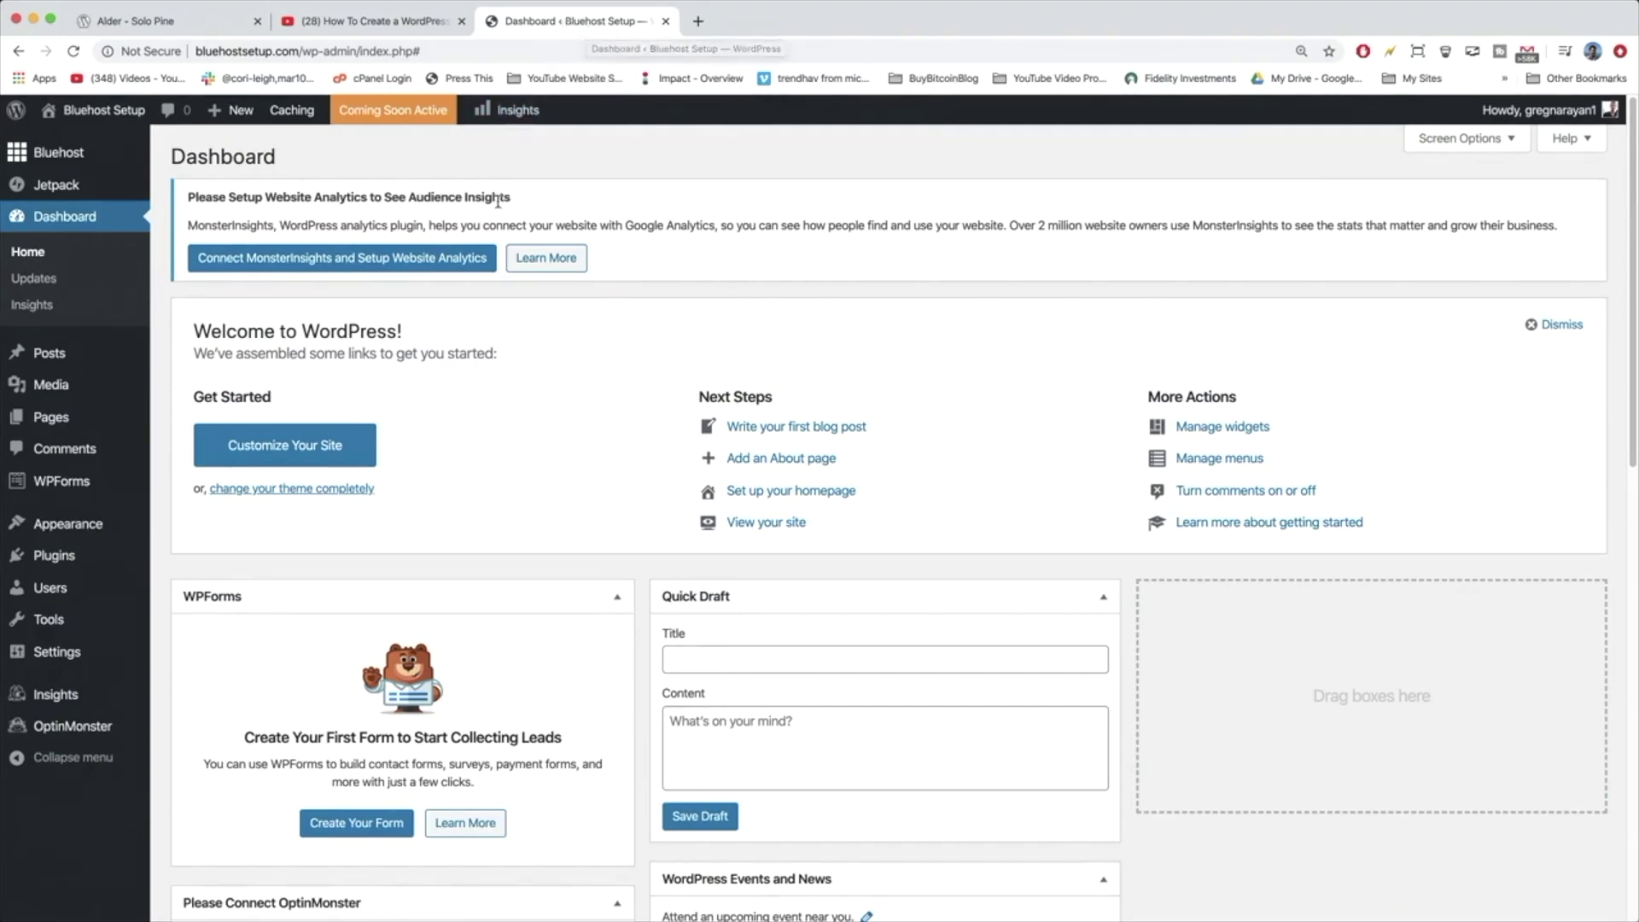
mouse_move(80, 518)
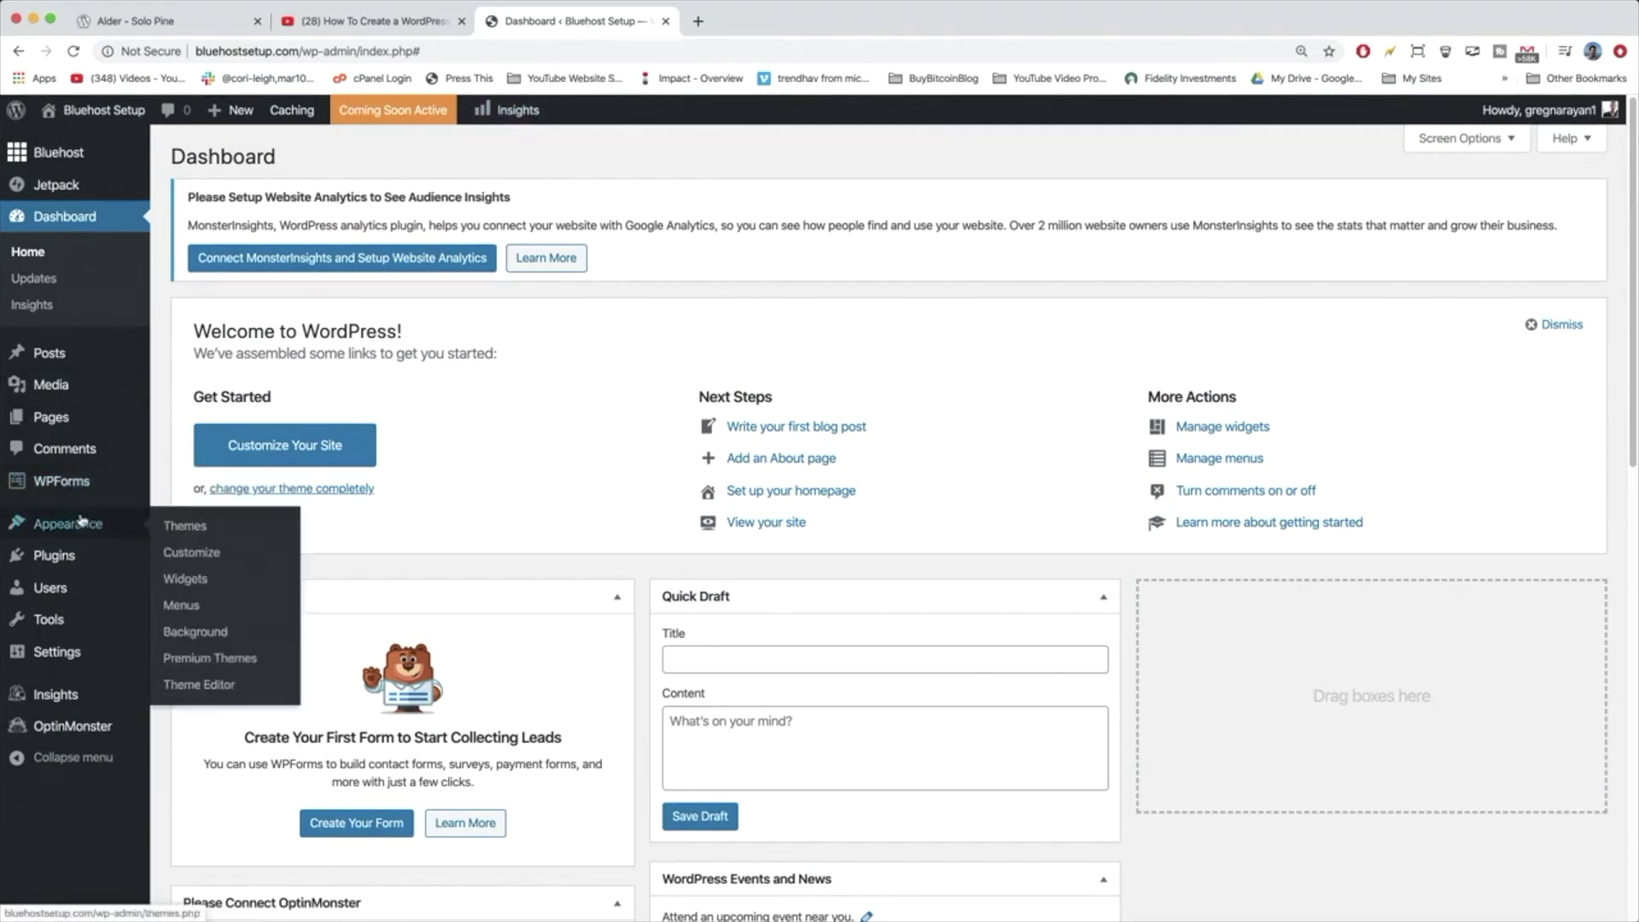
Step: Review the installed themes: Twenty Twenty (active), Sinatra, Twenty Nineteen, Twenty Seventeen and Twenty Sixteen
click(163, 531)
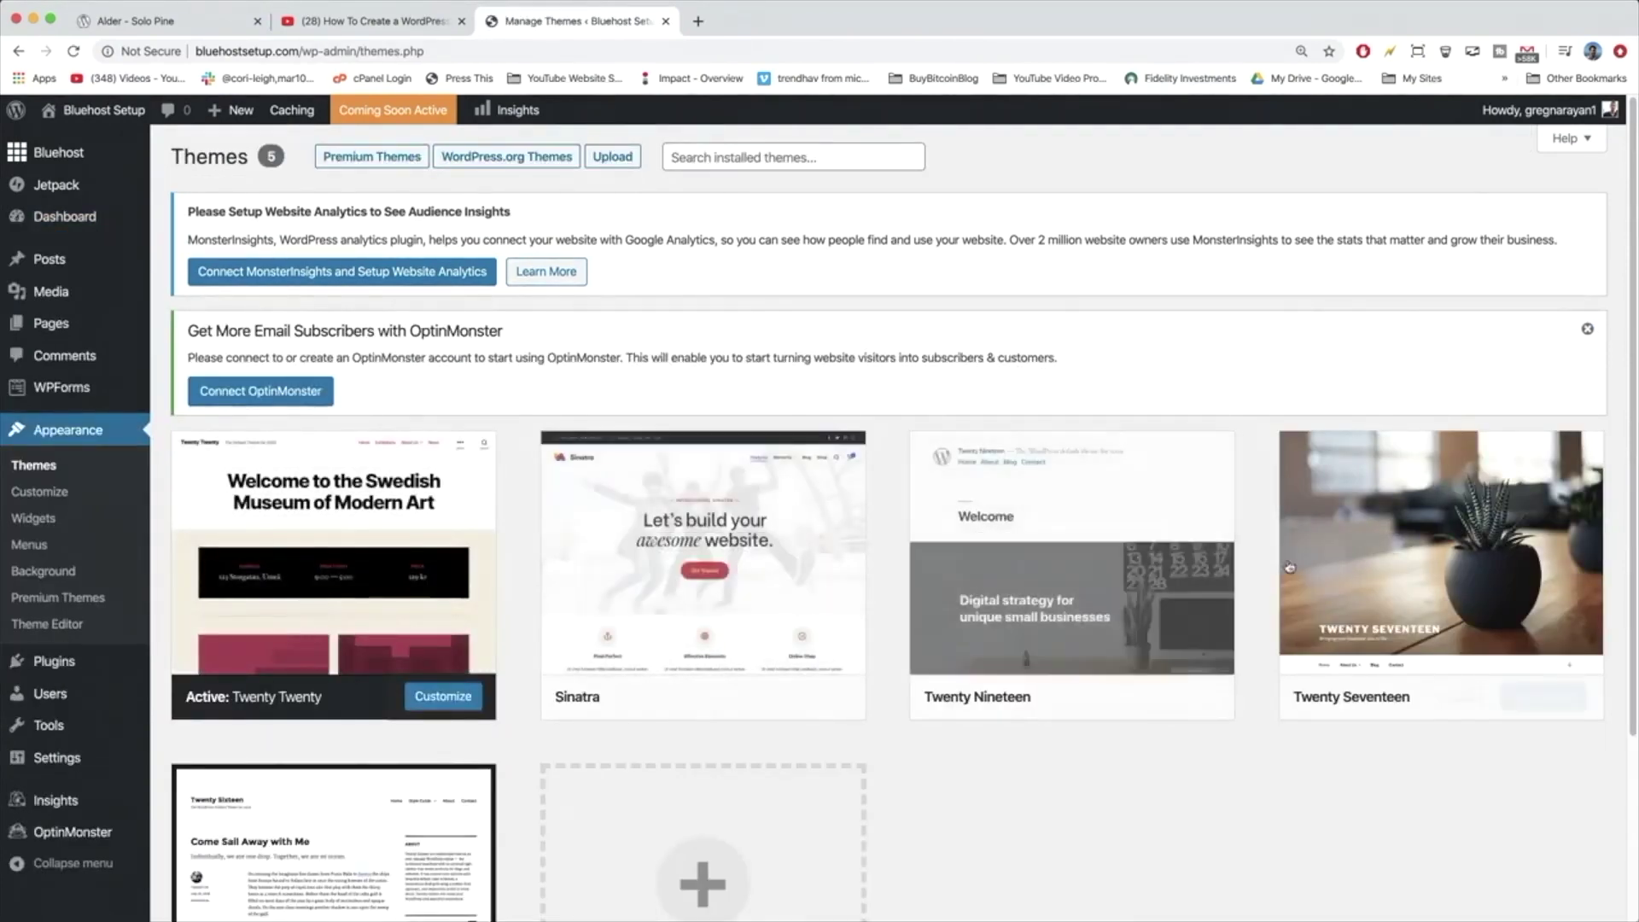
scroll(1366, 580, down, 5)
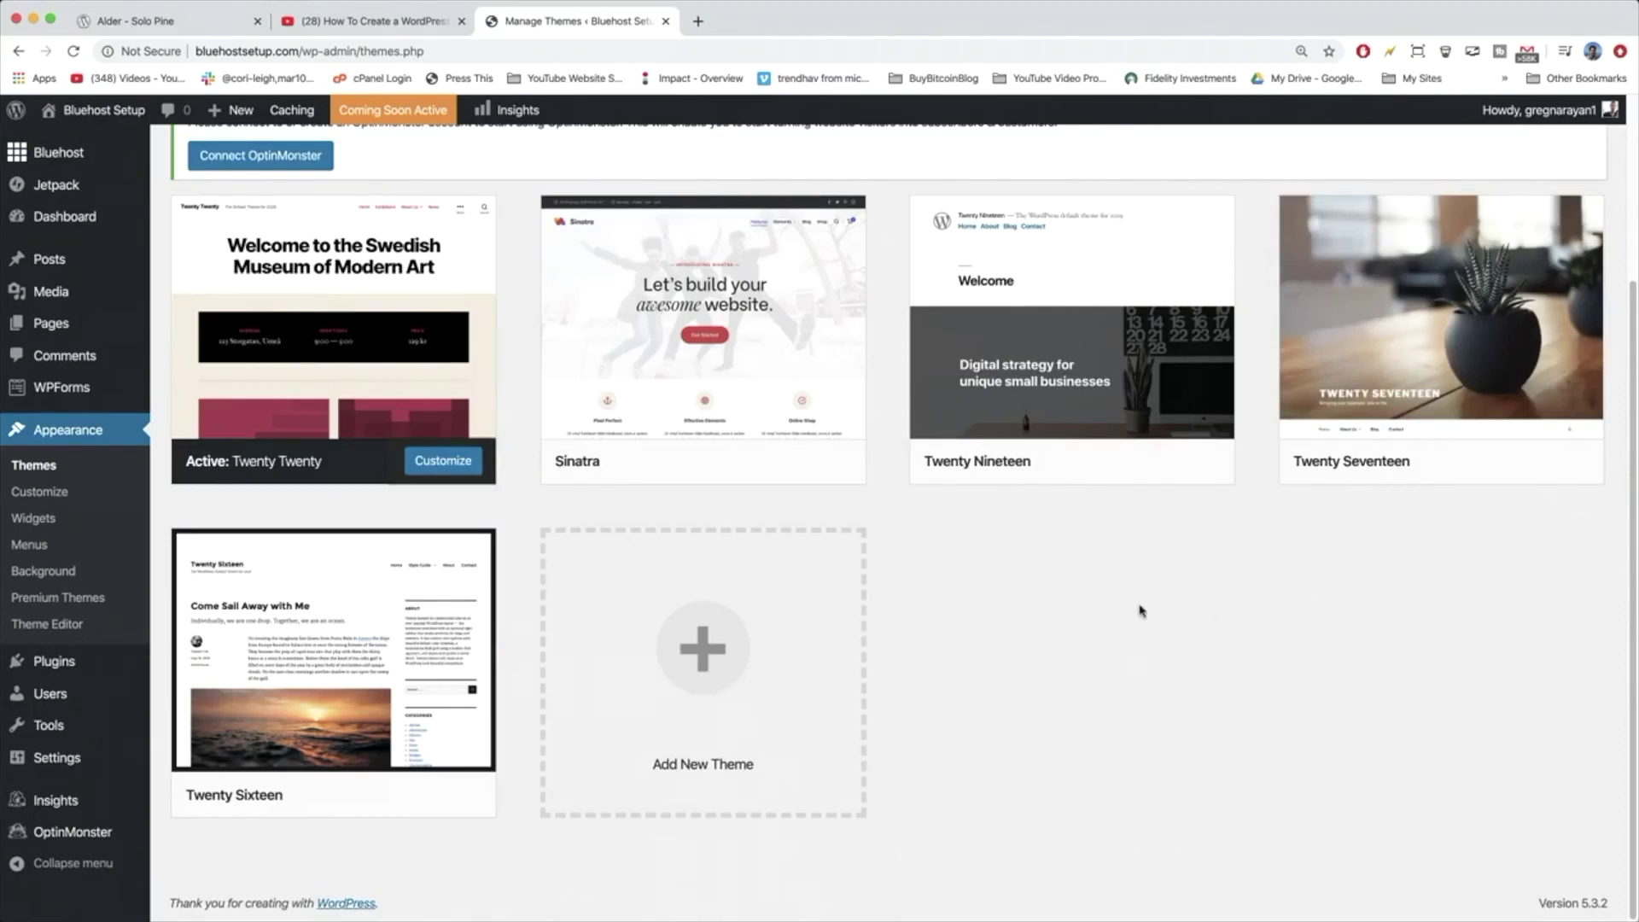
scroll(418, 615, up, 1)
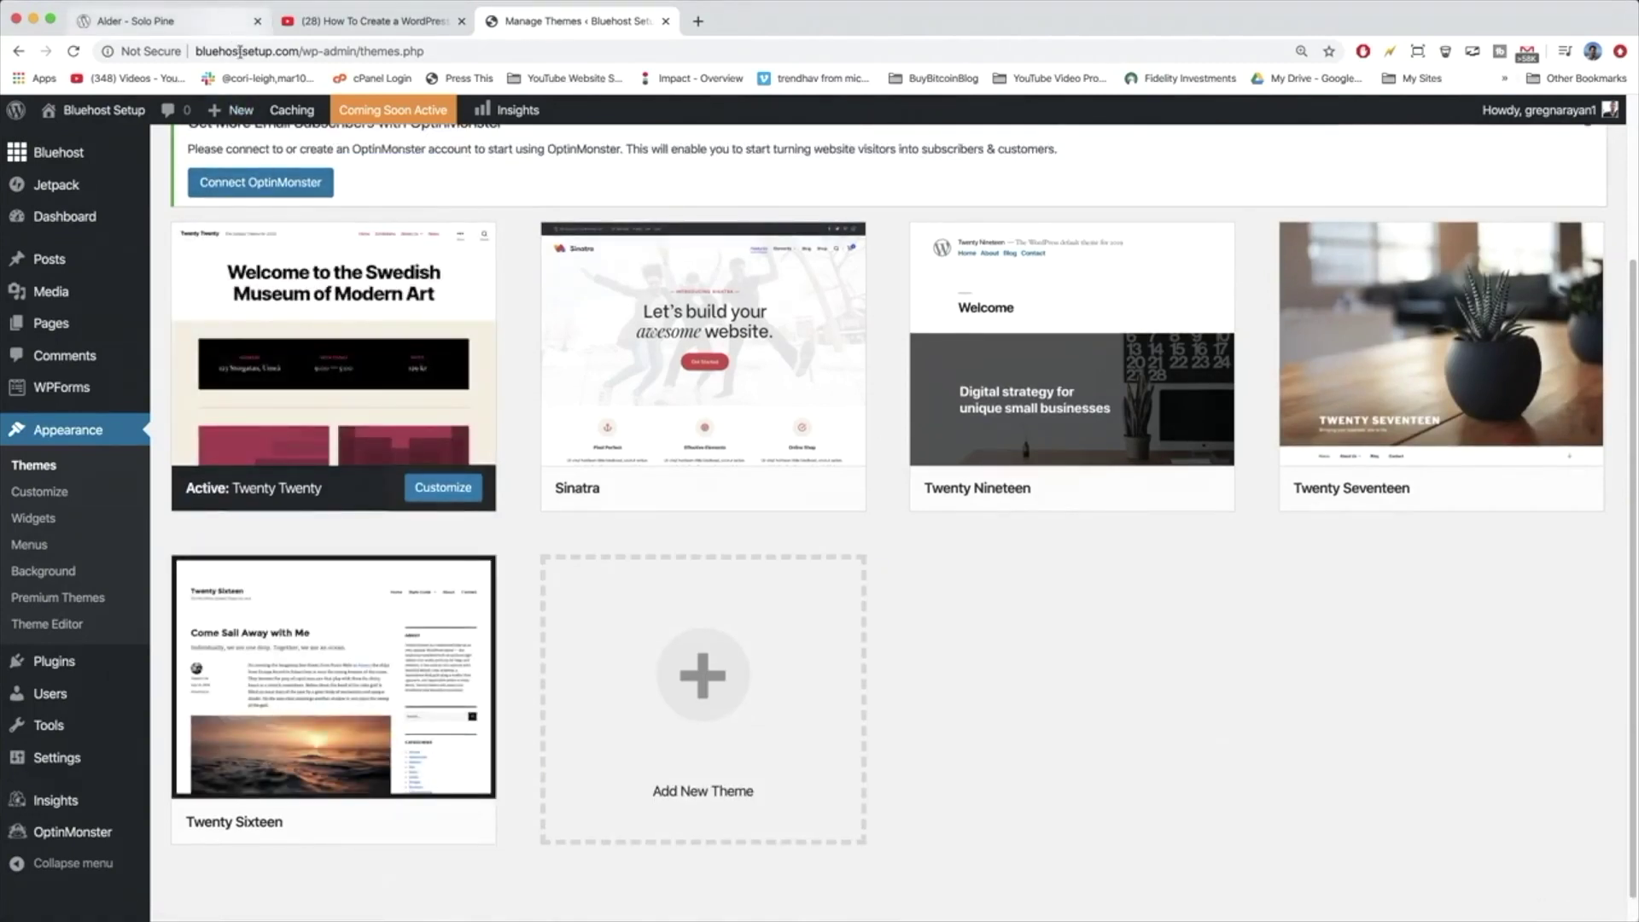
double_click(240, 52)
click(1042, 629)
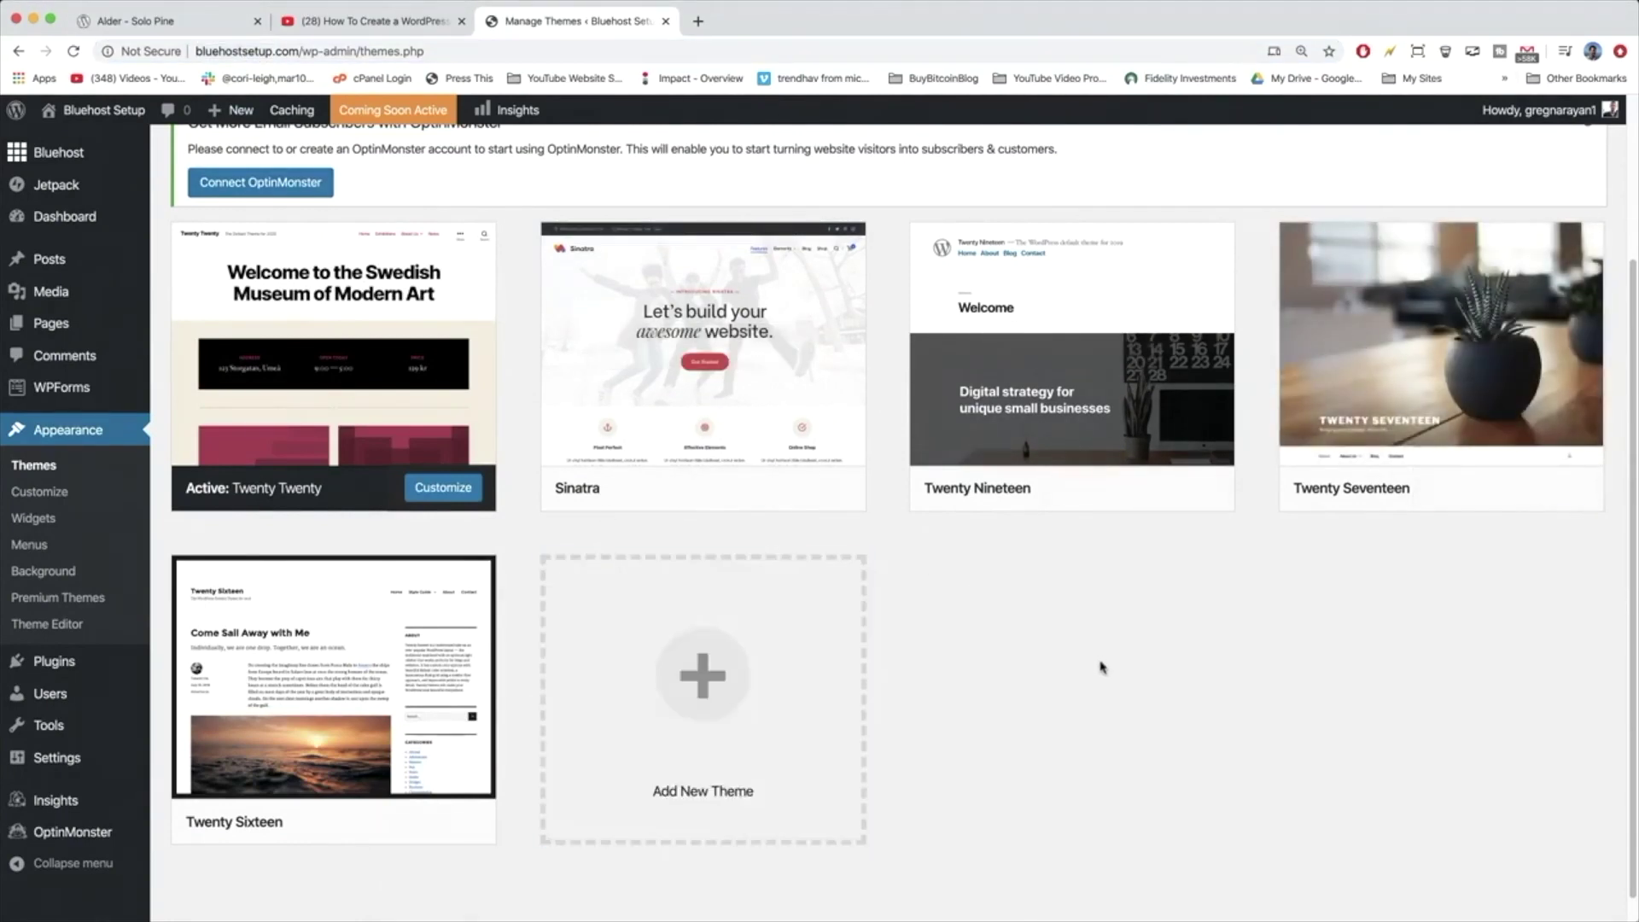
scroll(1126, 683, up, 2)
scroll(1152, 703, down, 3)
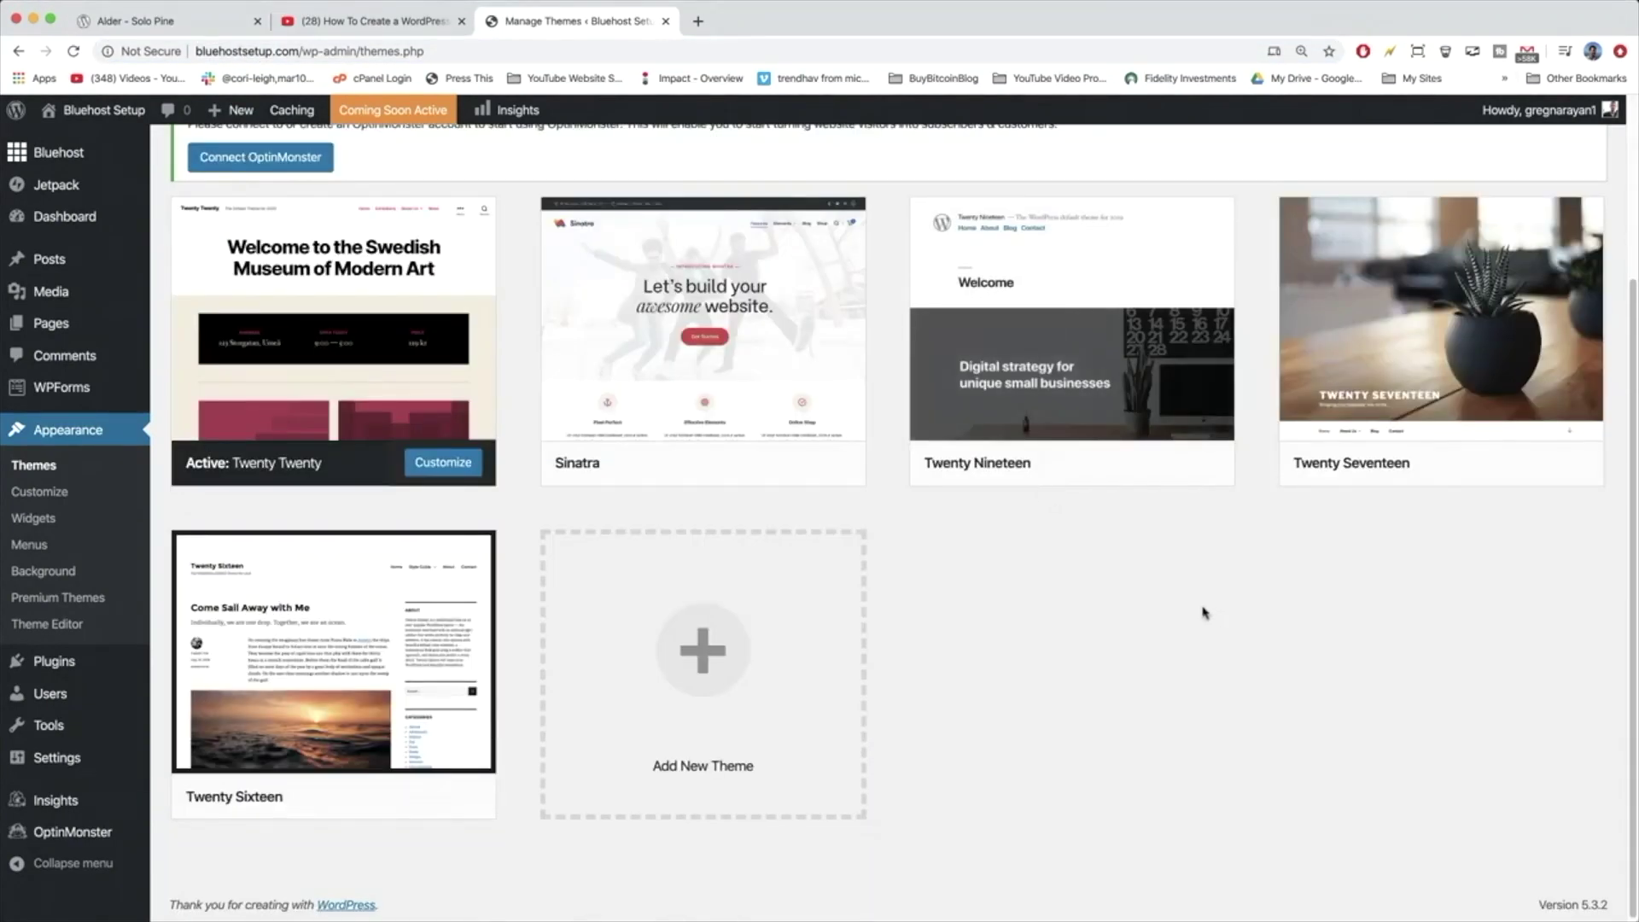
click(728, 671)
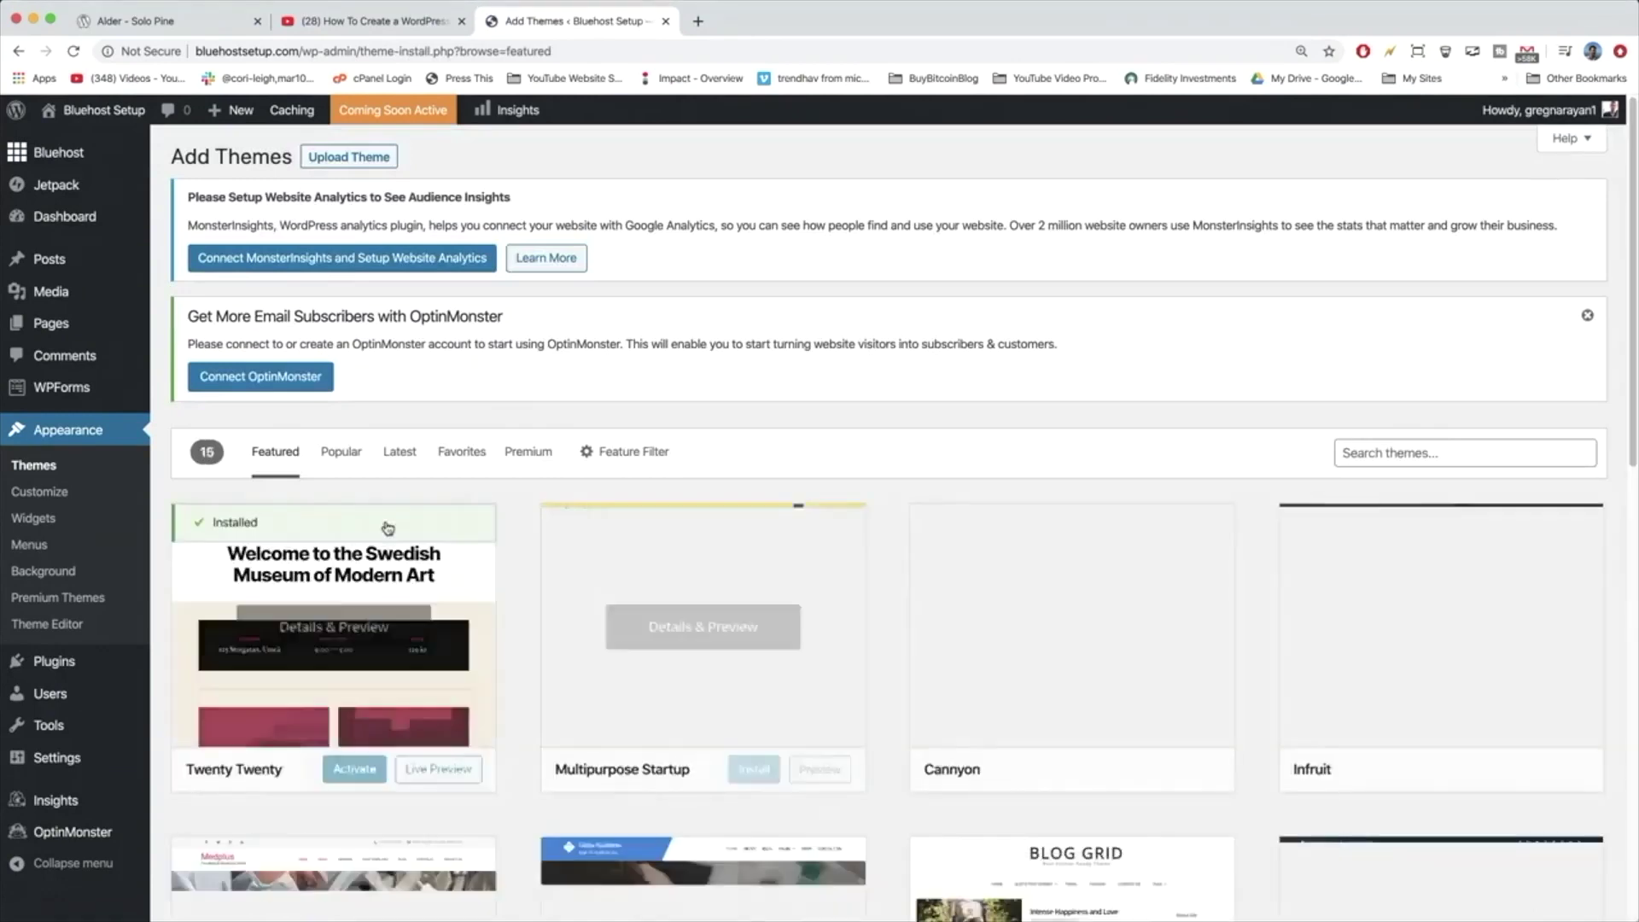
Step: Browse the Popular, Latest and Favorites theme tabs, settling on Latest (HardNews, Harrison, MIND)
scroll(683, 591, down, 3)
click(335, 306)
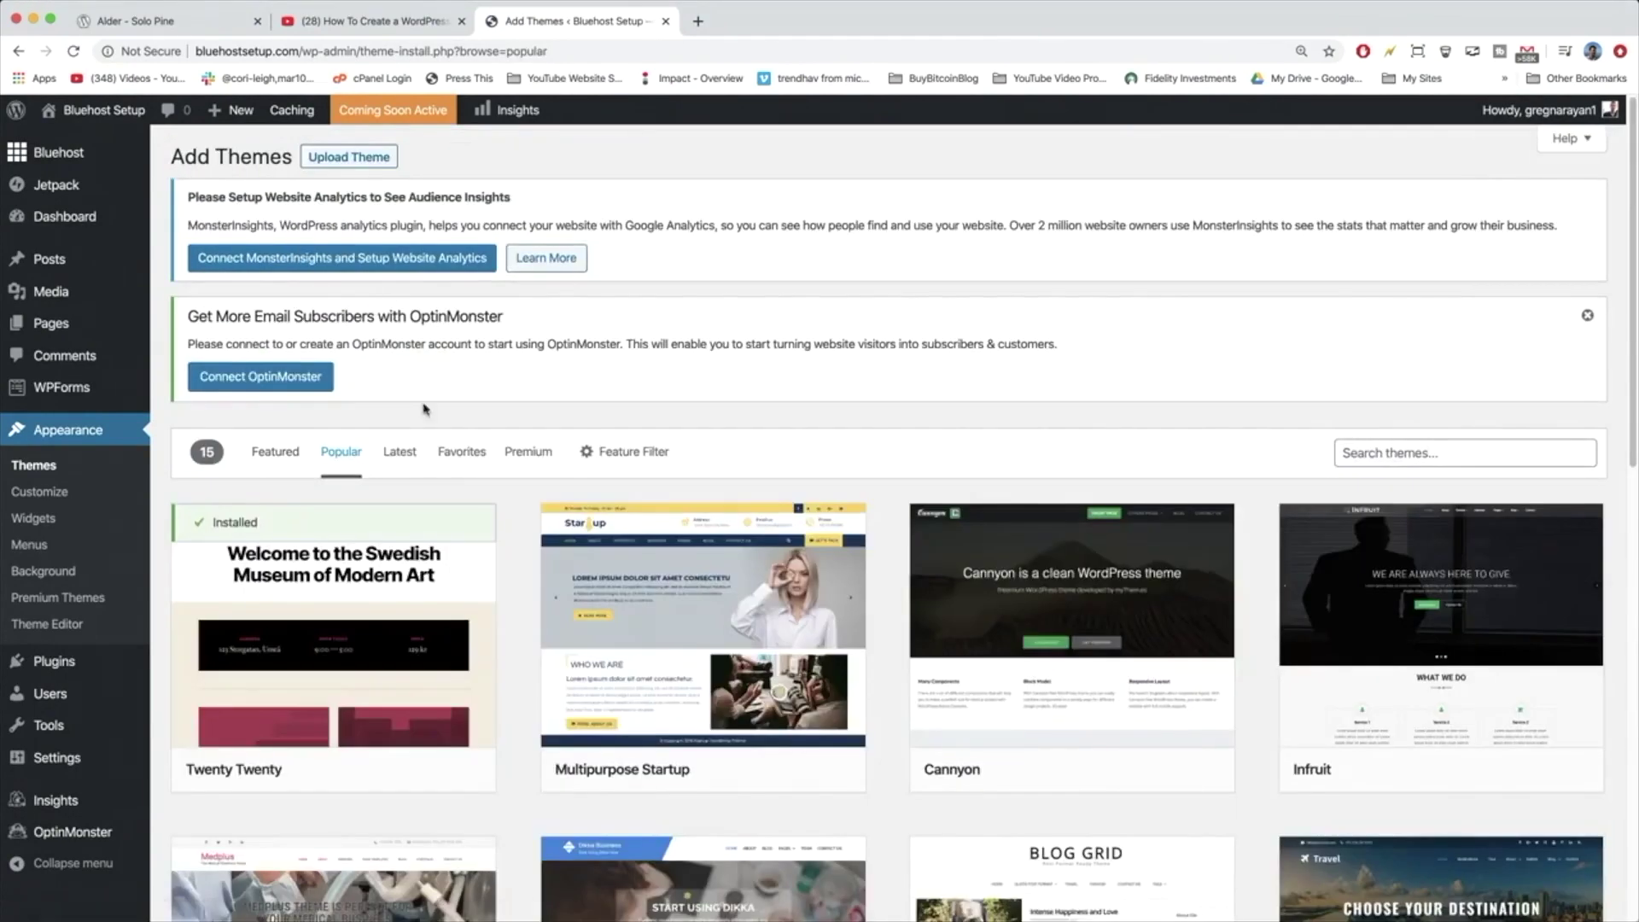
click(398, 453)
click(465, 456)
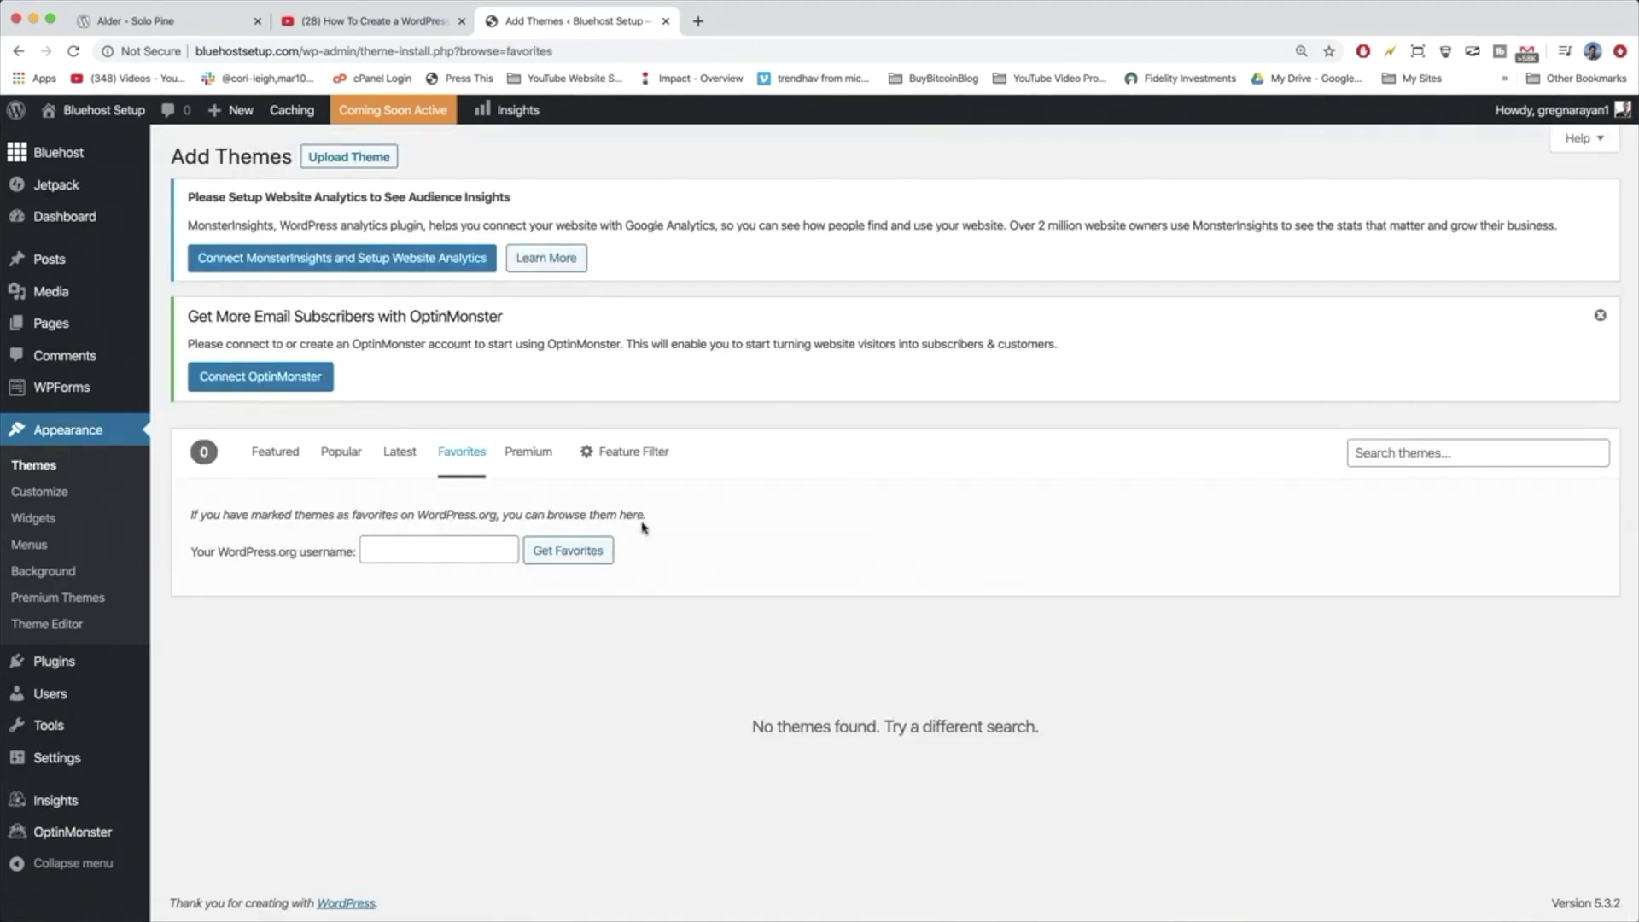
click(398, 452)
scroll(498, 544, down, 4)
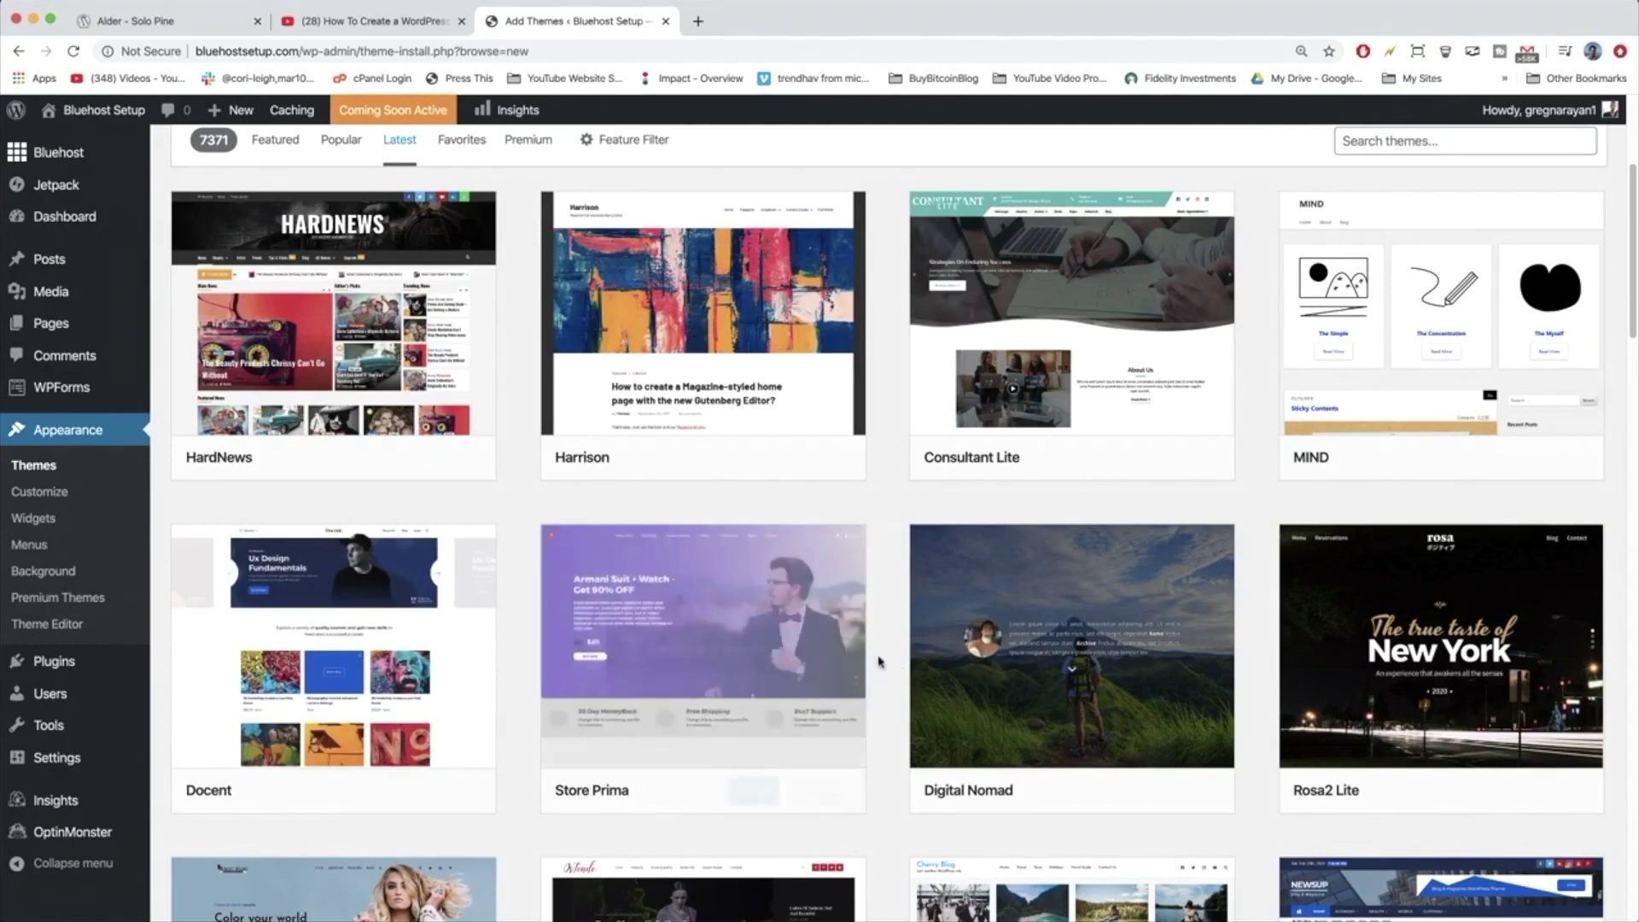
mouse_move(1079, 585)
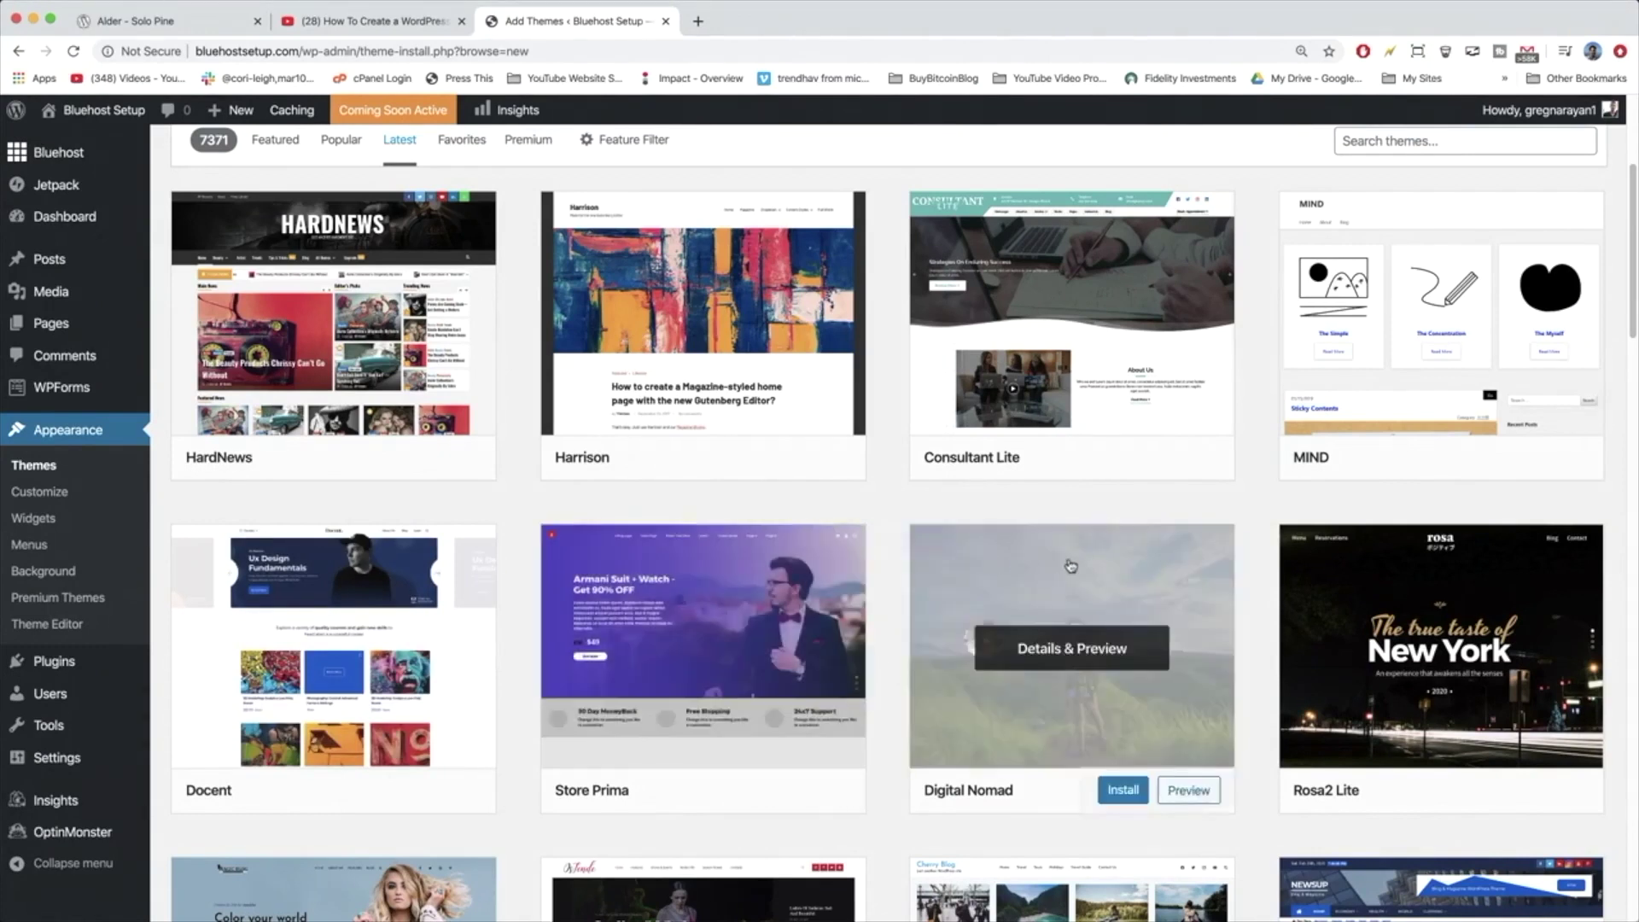
scroll(1070, 566, down, 3)
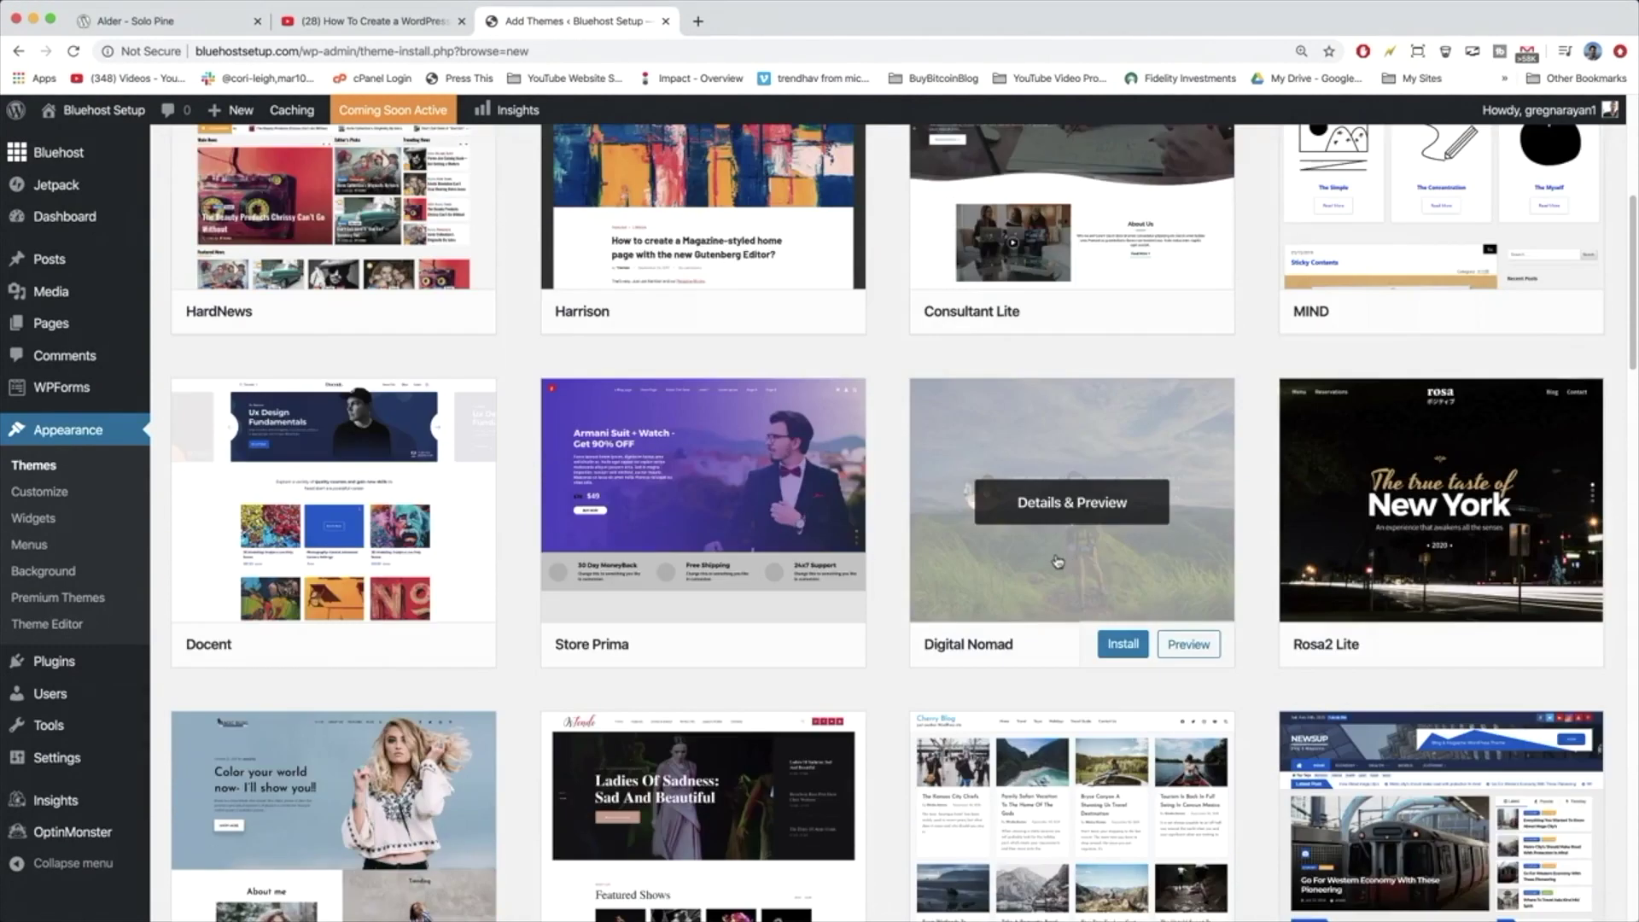
scroll(1058, 561, down, 5)
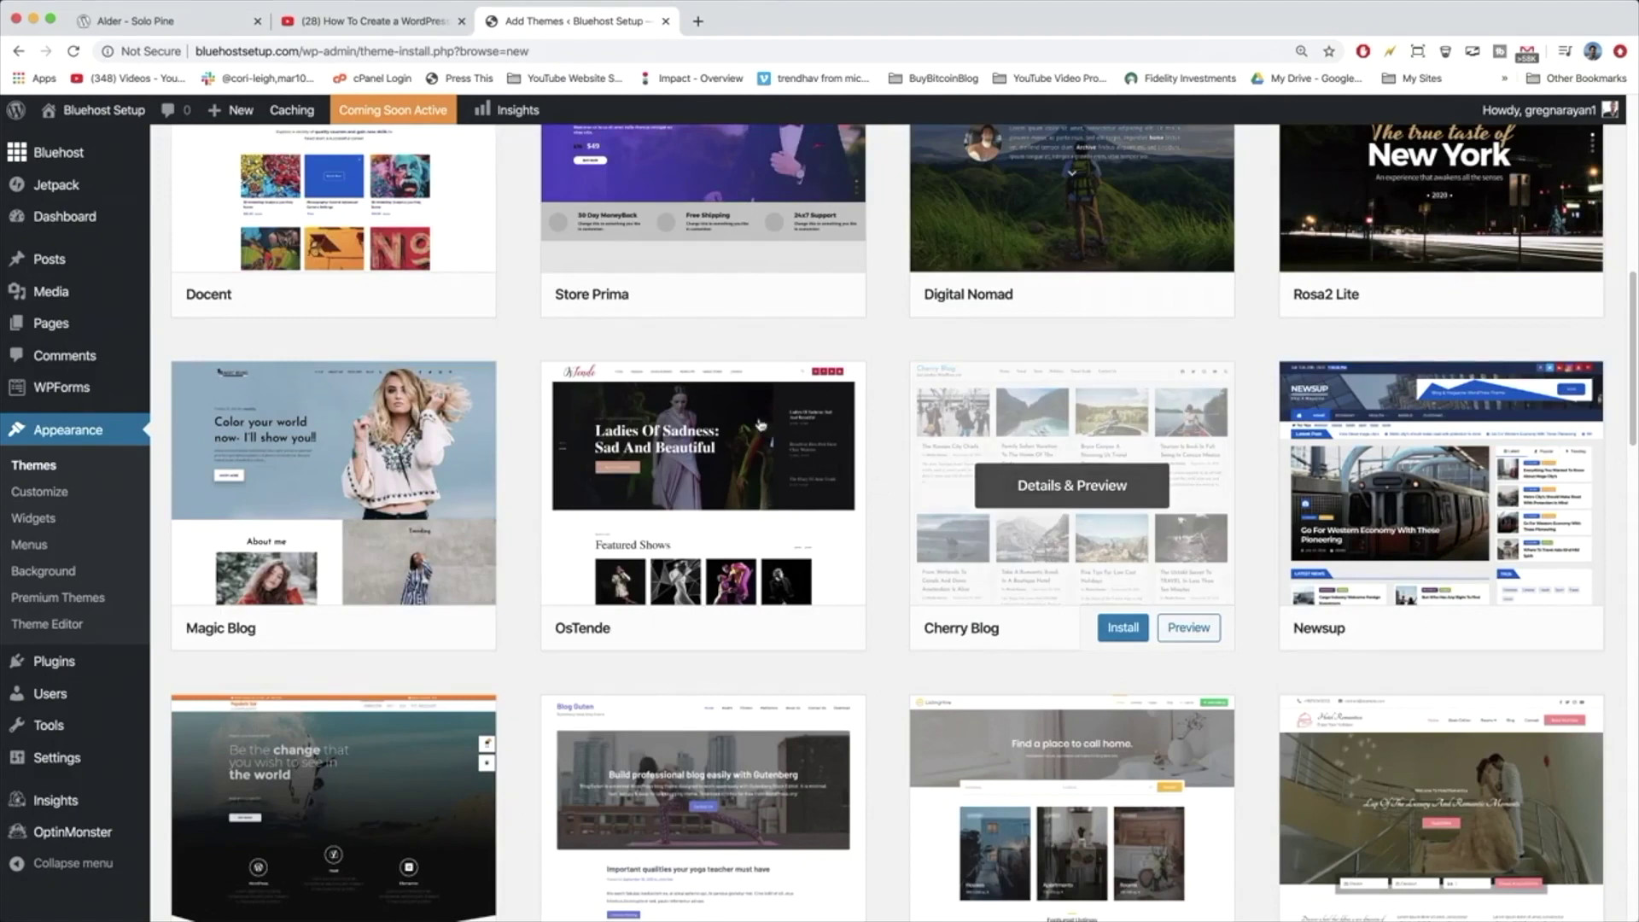
scroll(893, 444, up, 15)
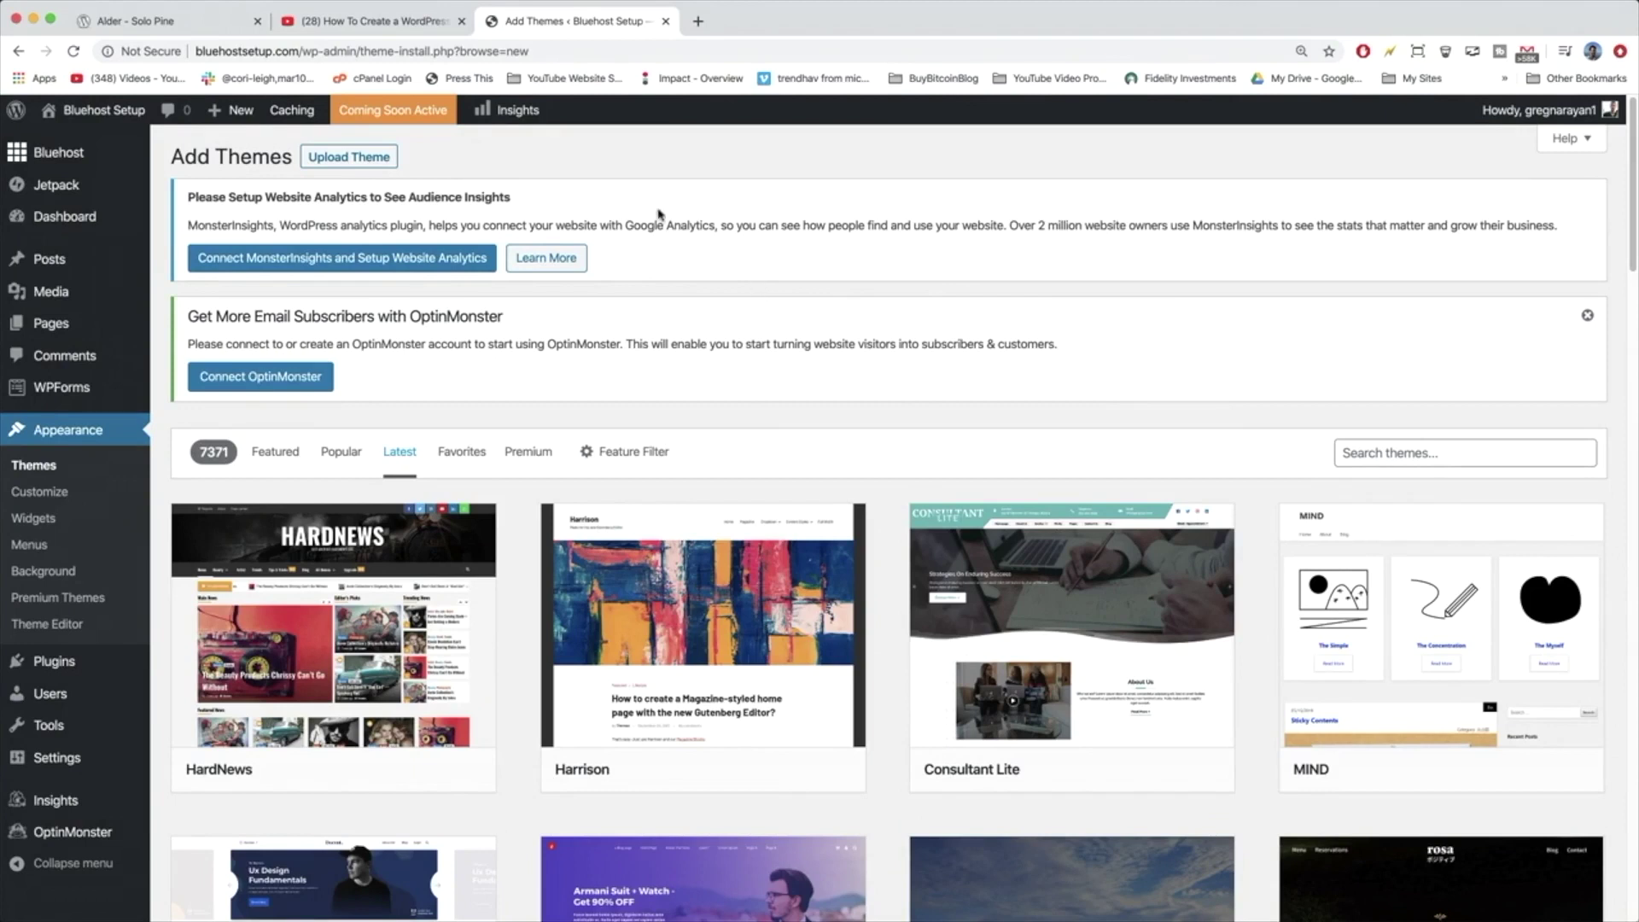
Step: On the WordPress blog tutorial video, expand the description and select its Theme link
click(414, 25)
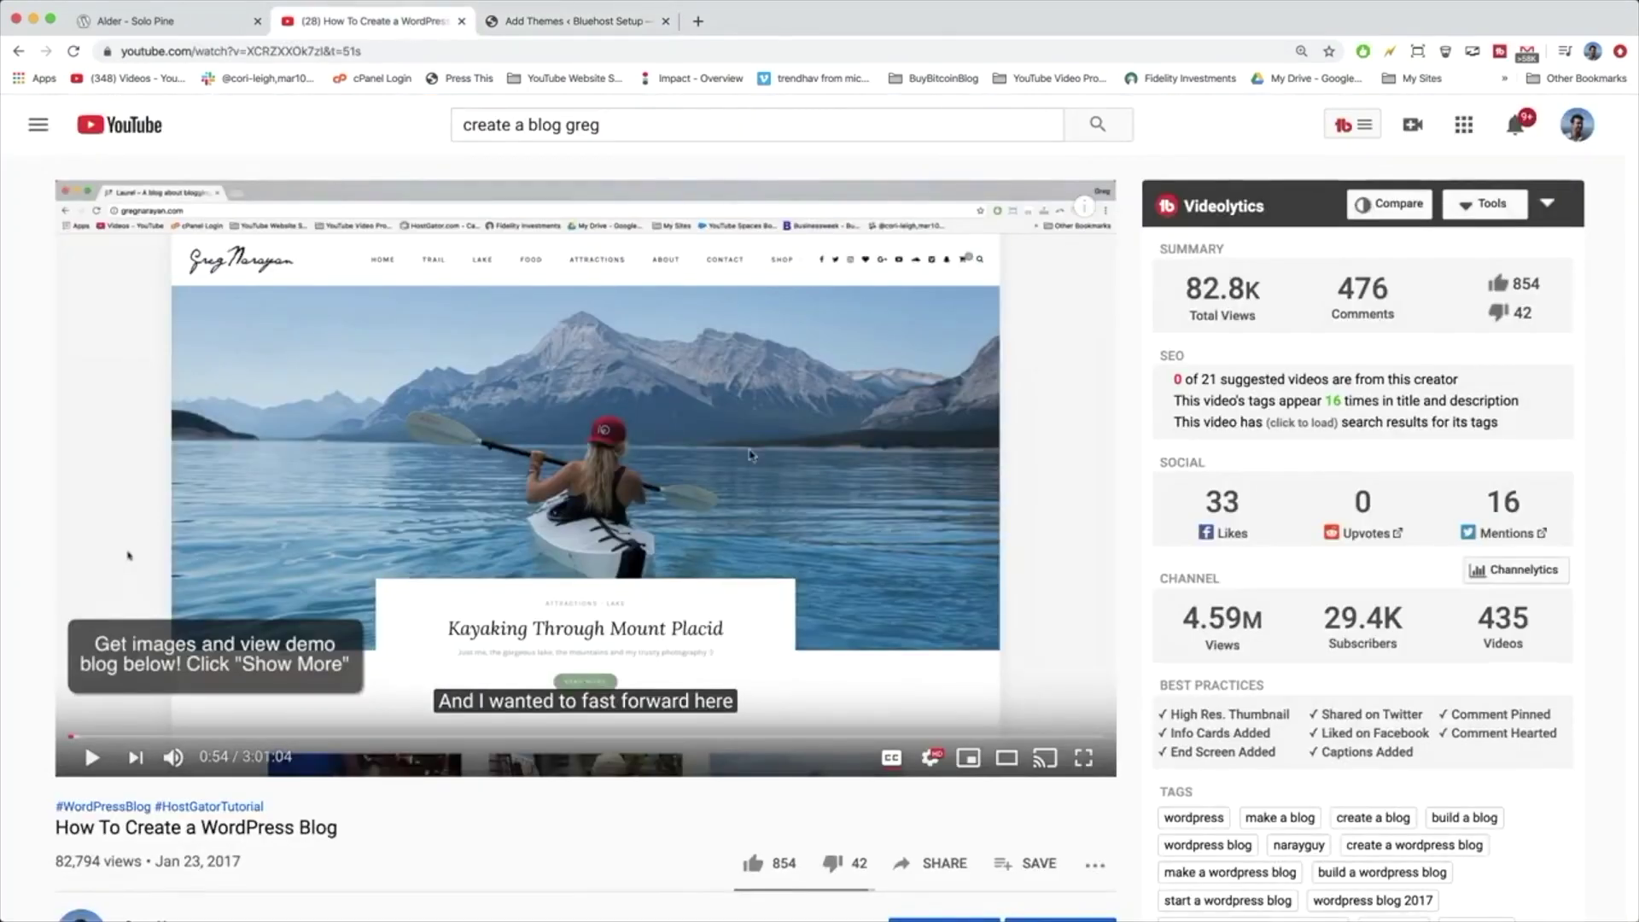
scroll(662, 437, down, 6)
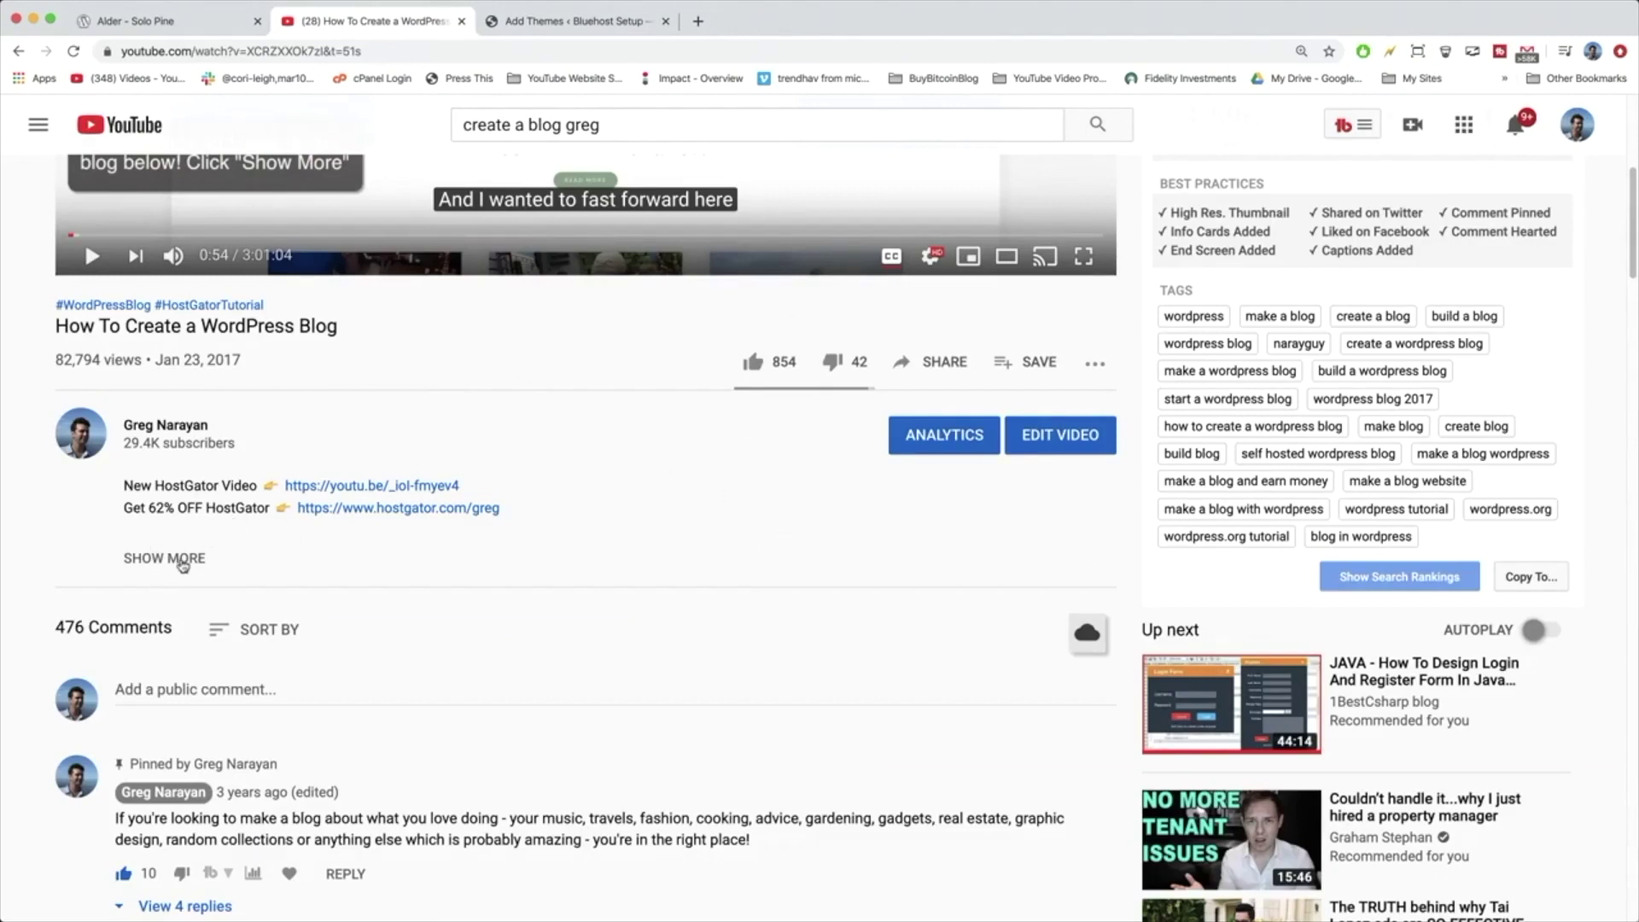
click(182, 559)
scroll(272, 565, down, 4)
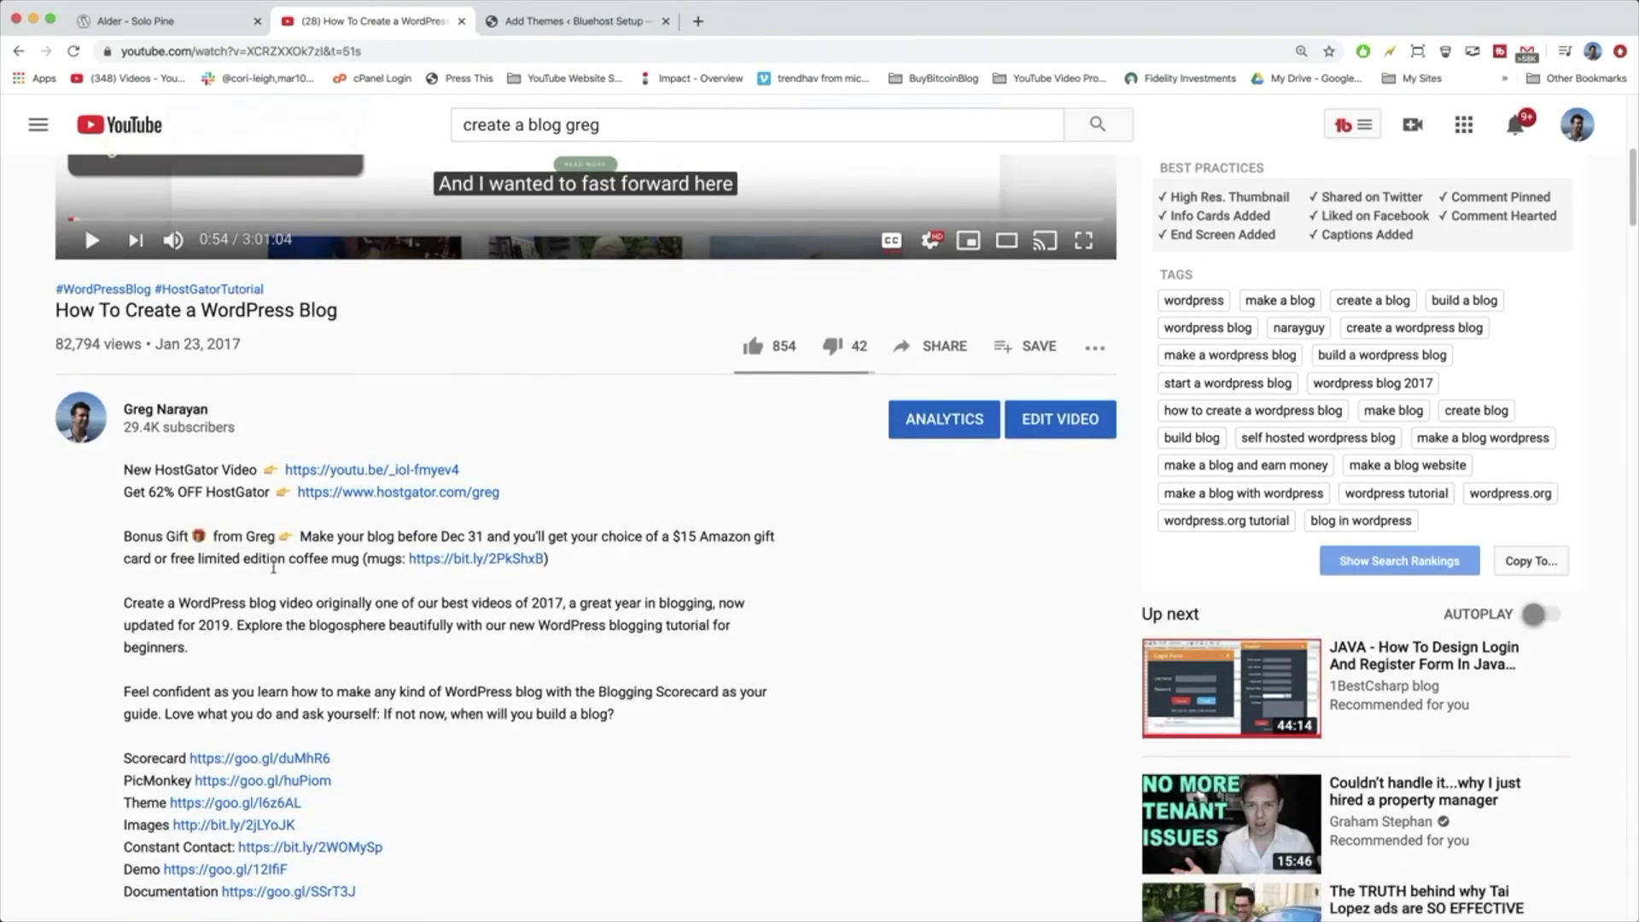
double_click(139, 639)
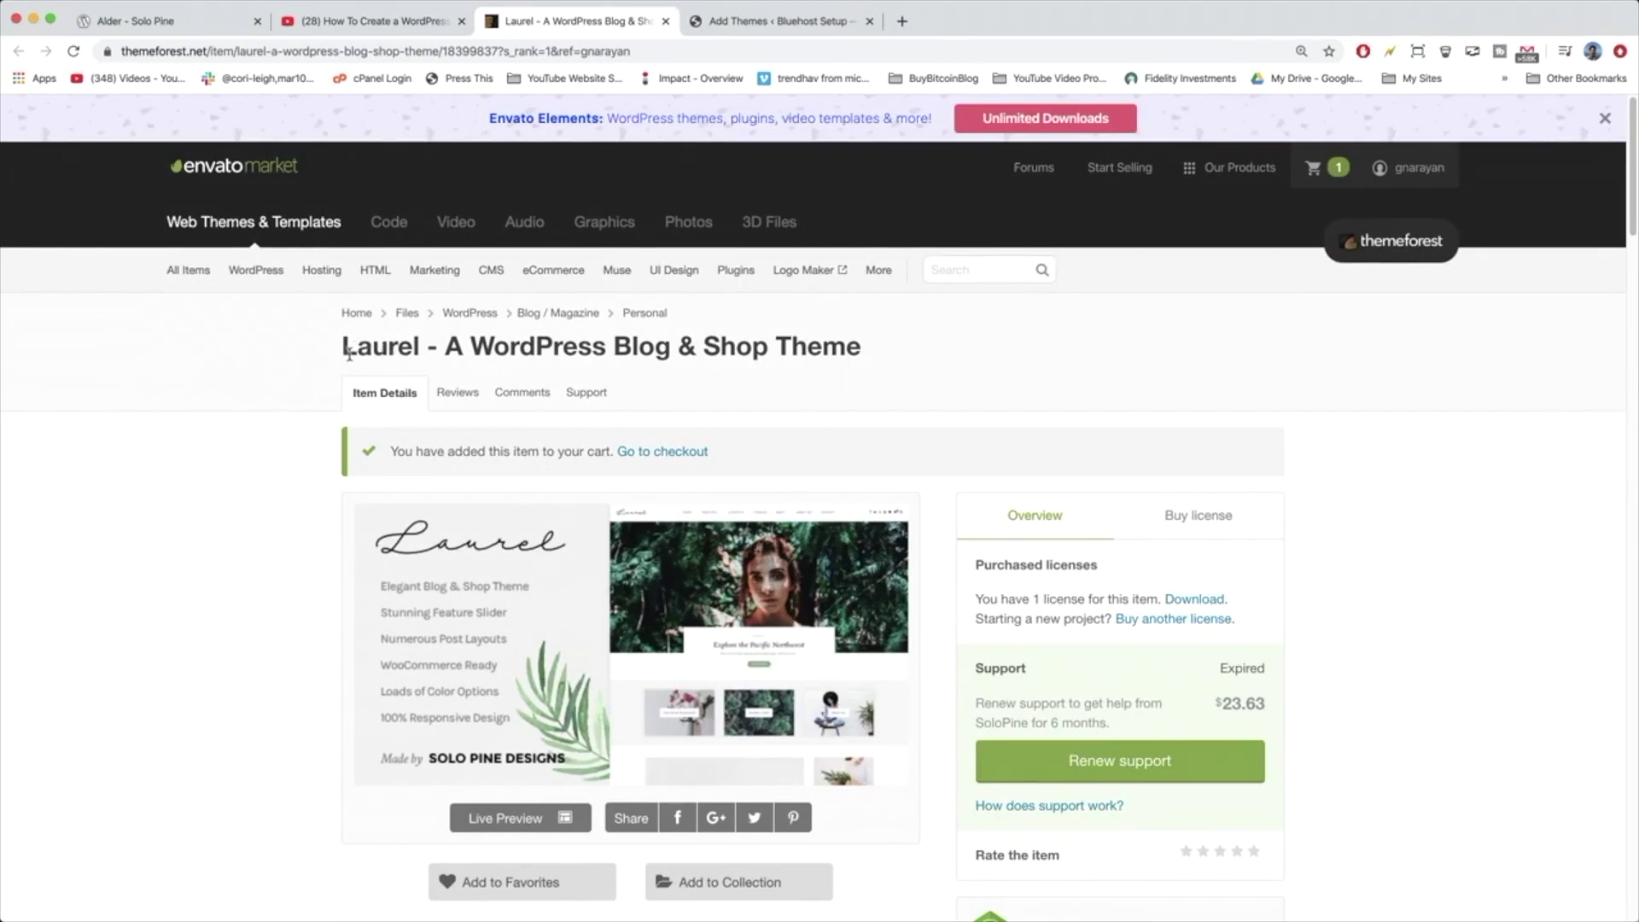
Step: Search ThemeForest for 'alder' and open the Alder WordPress Blog Theme's $39 item page
click(968, 270)
text(Alder)
click(1041, 272)
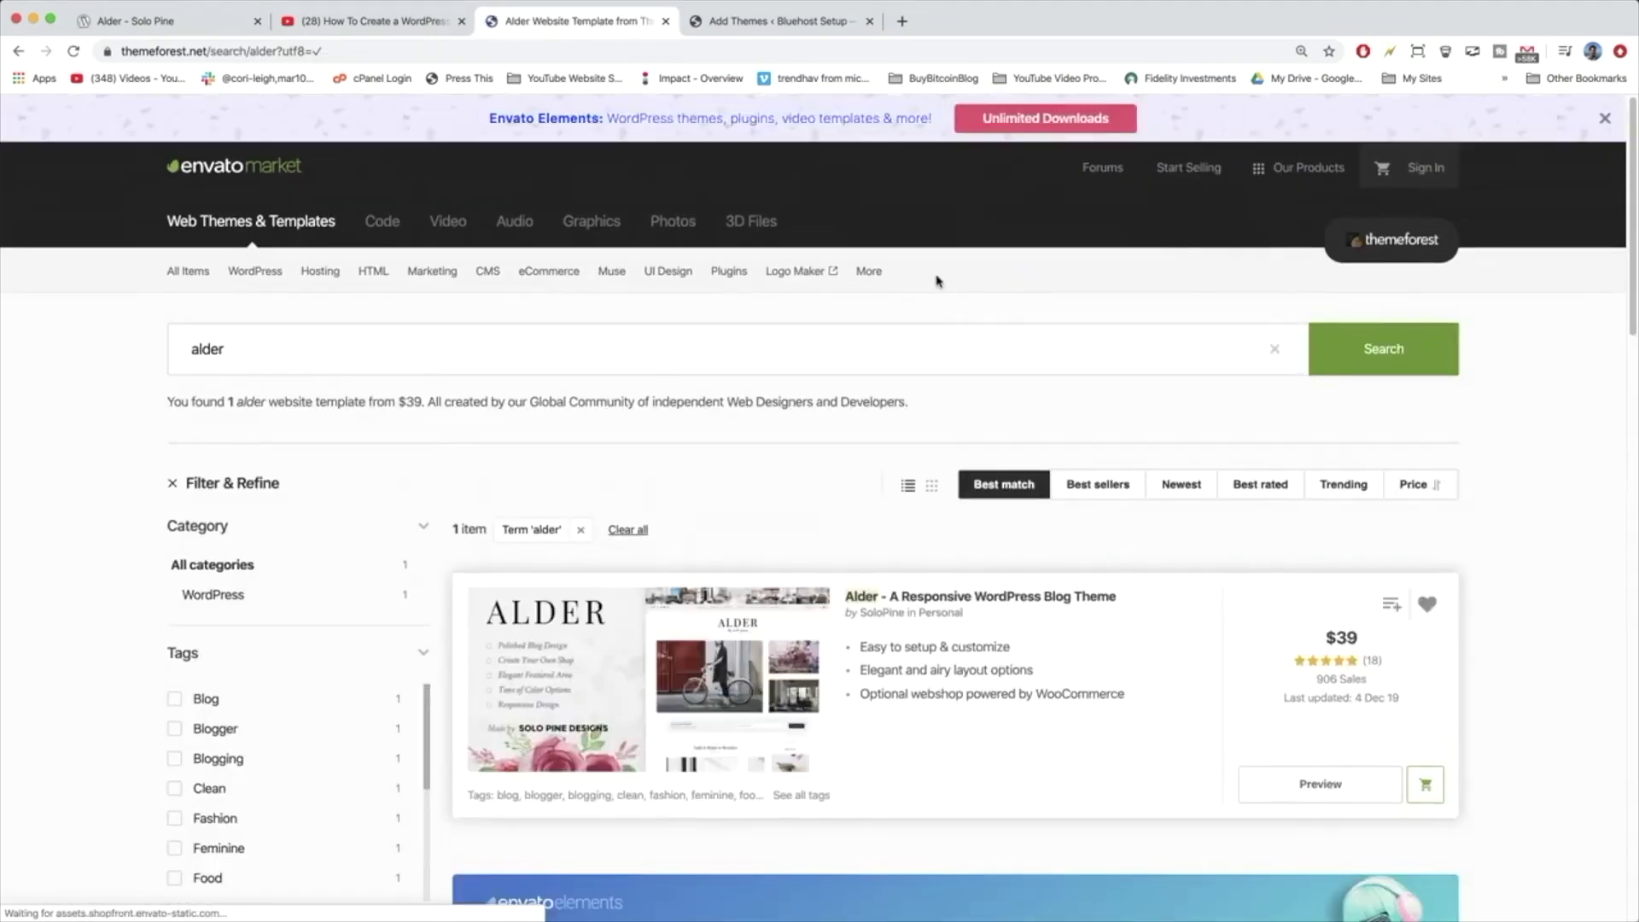
scroll(743, 453, down, 3)
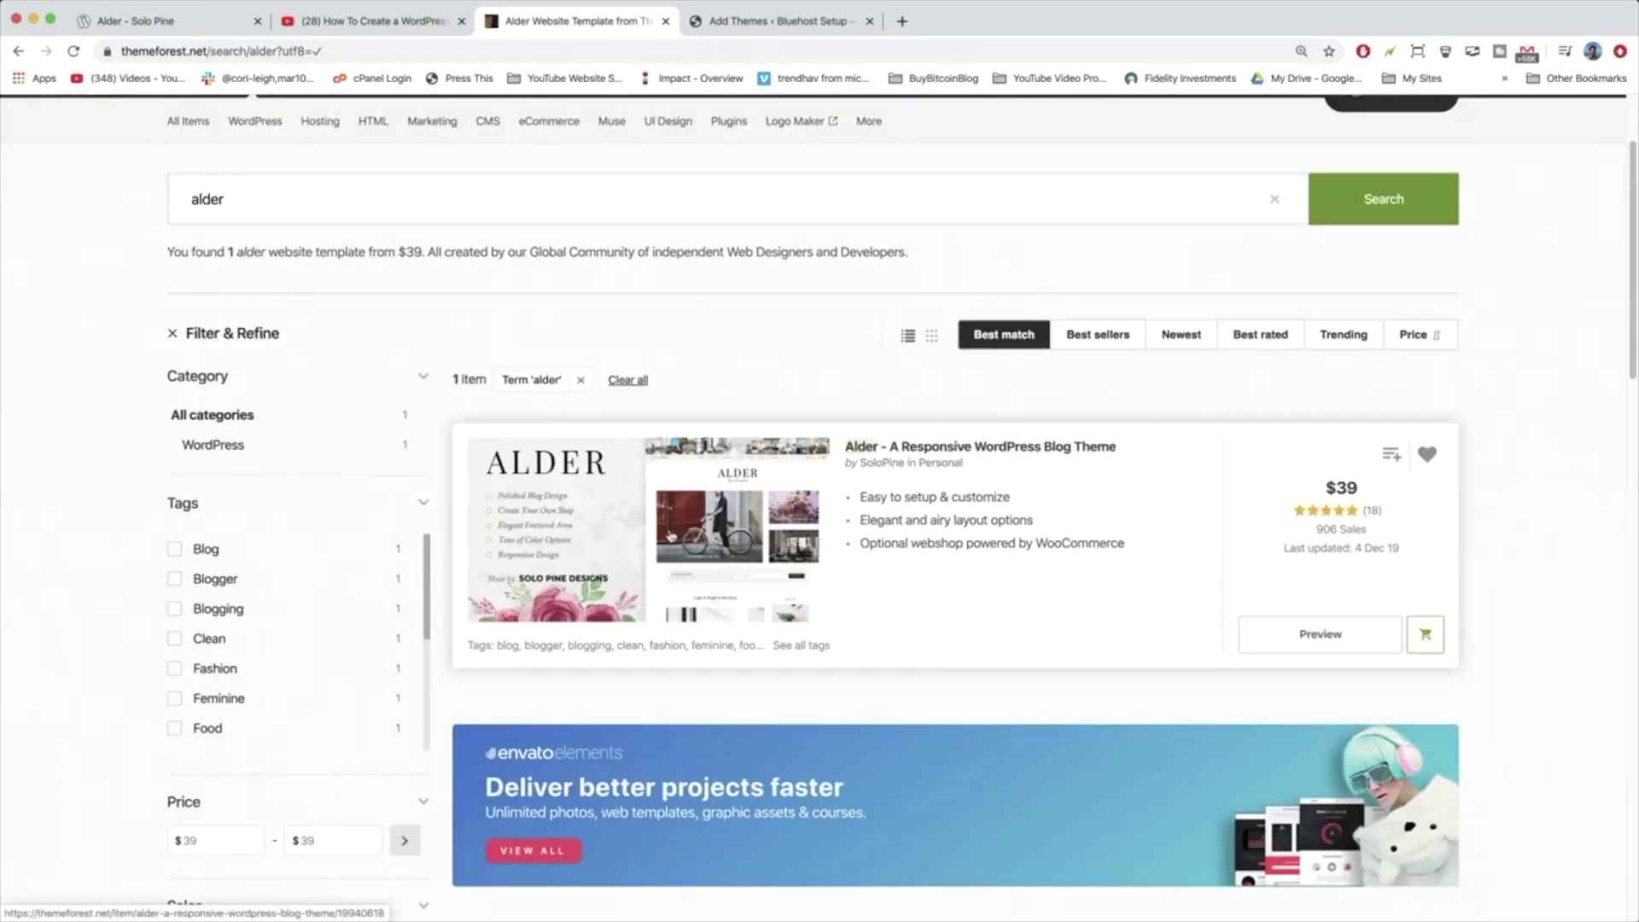
click(596, 513)
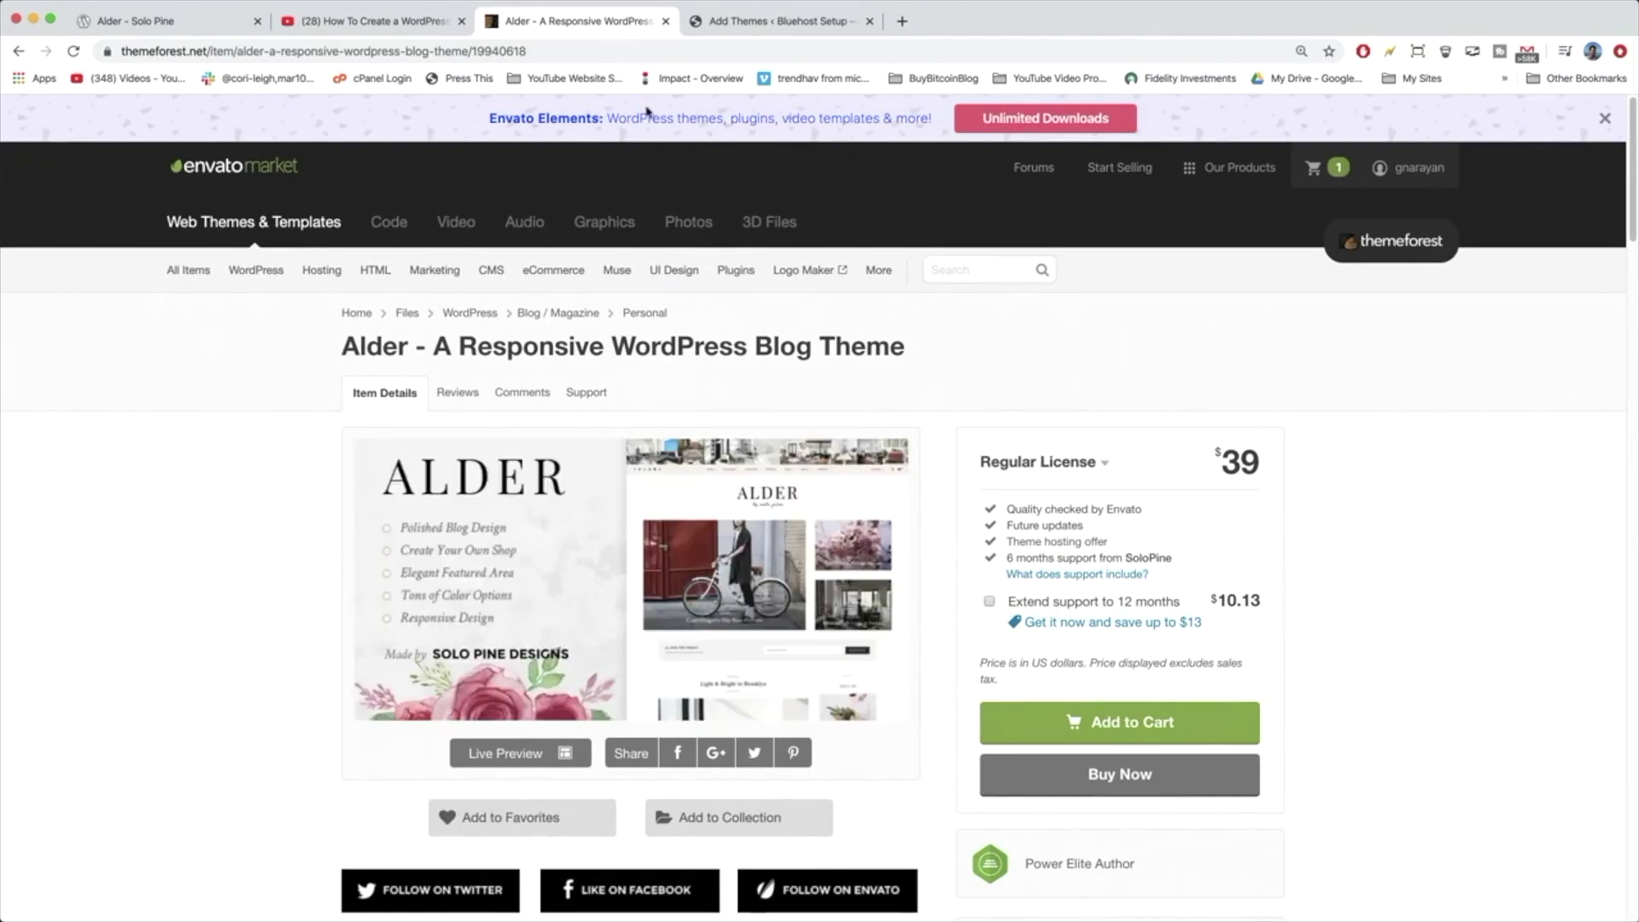
click(902, 21)
Step: Go to solopine.com and open its Alder blog & shop theme page
text(solo)
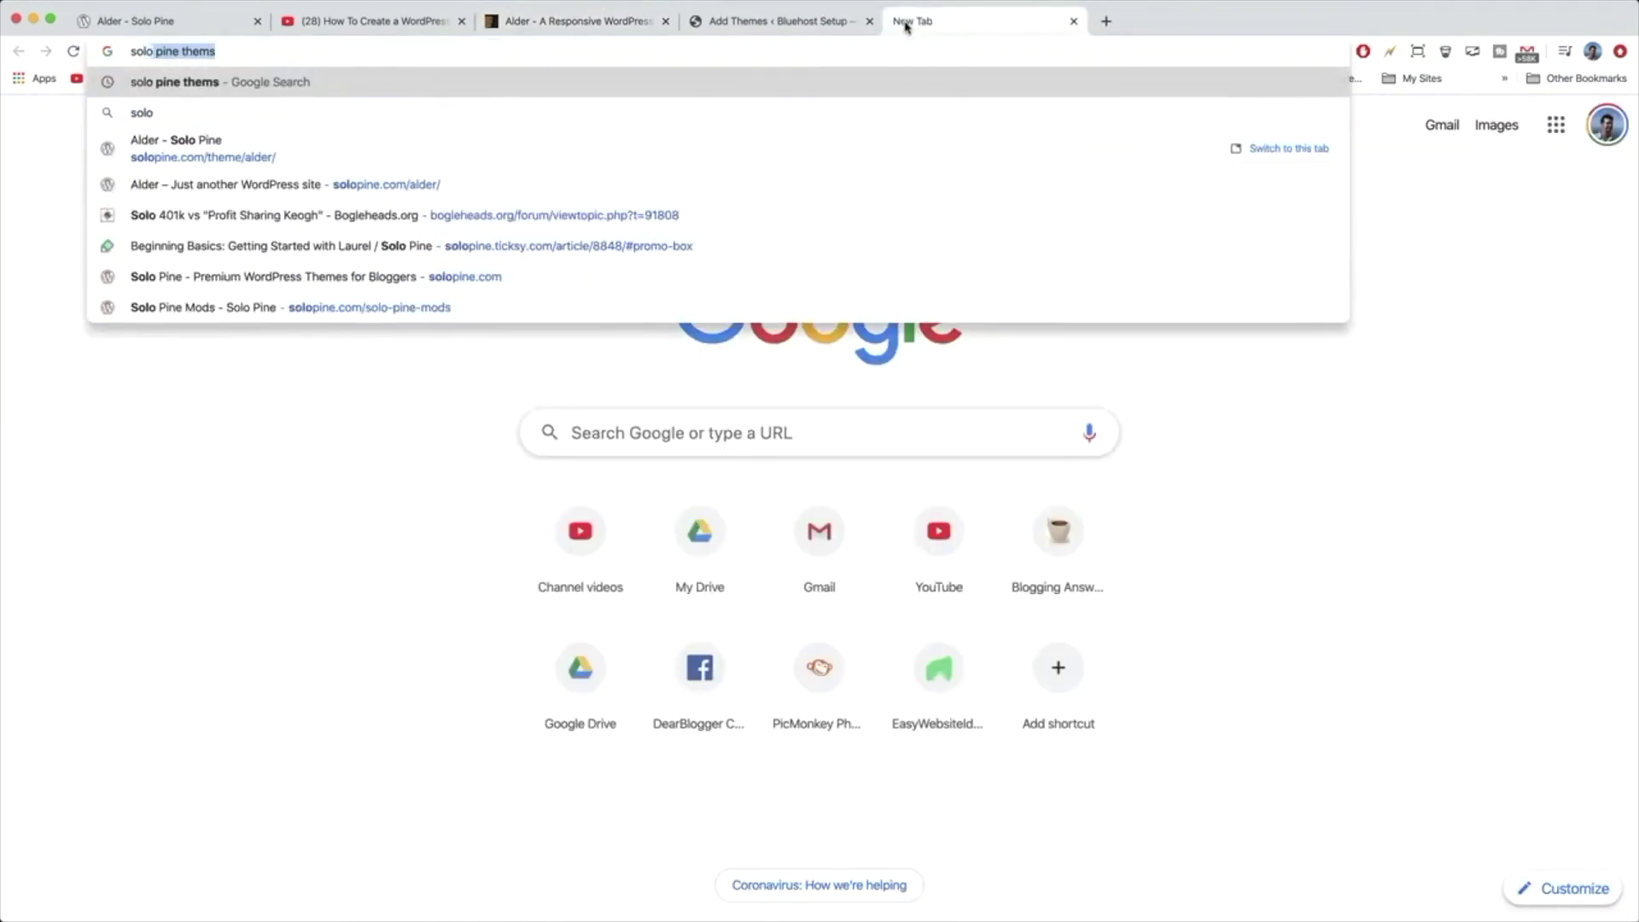
key(BackSpace)
key(BackSpace)
text(pine/)
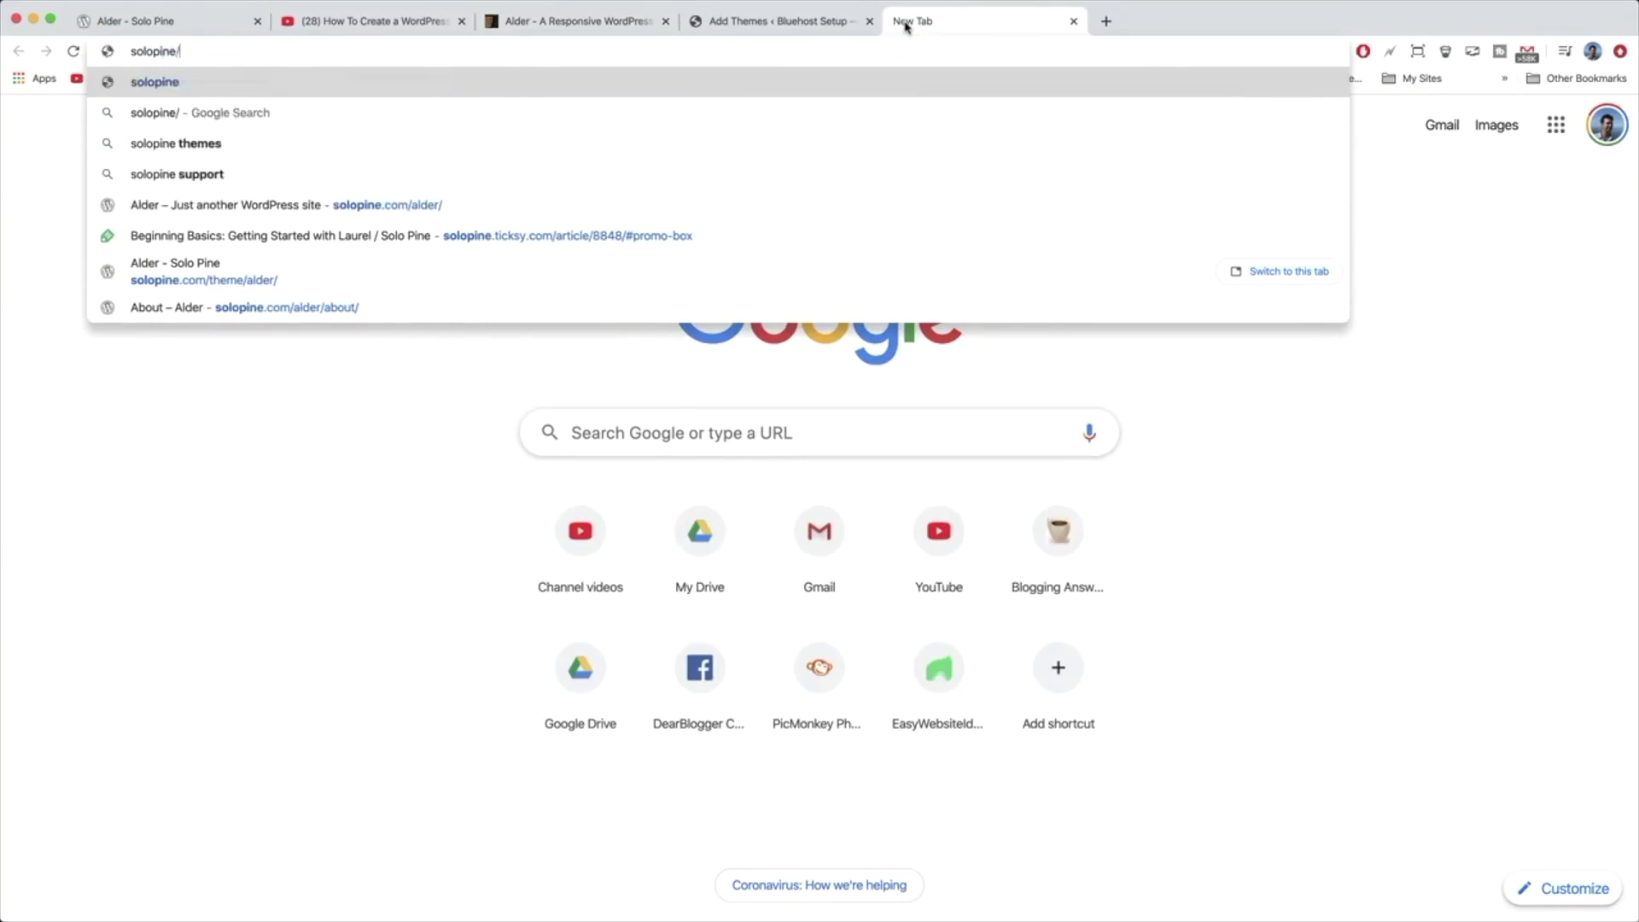
key(Return)
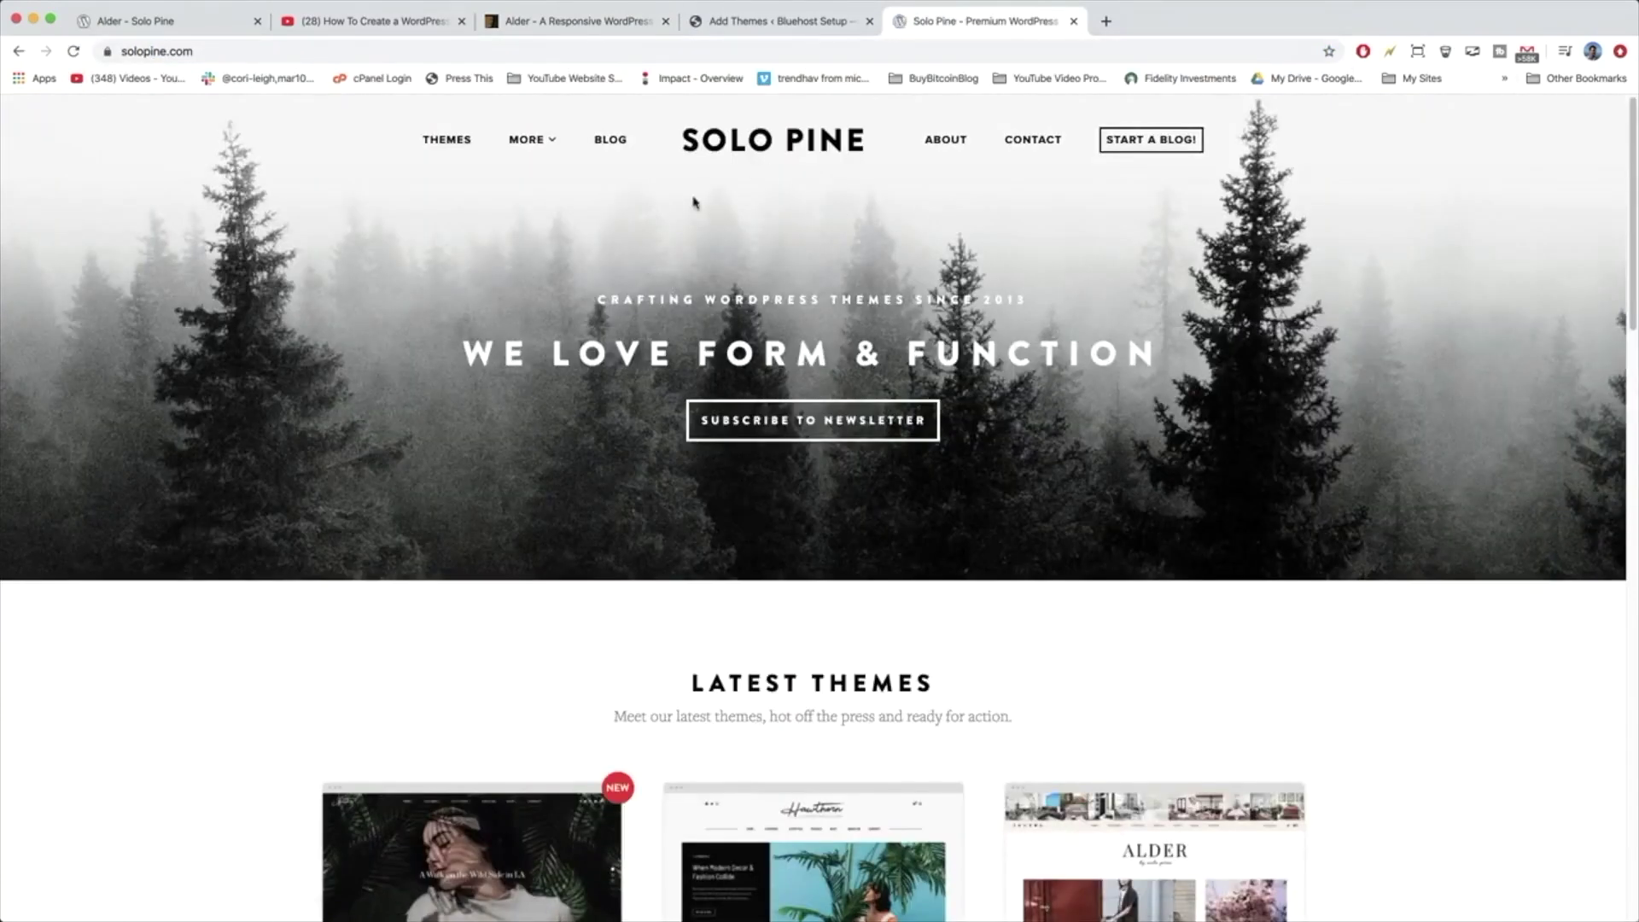
scroll(864, 291, down, 5)
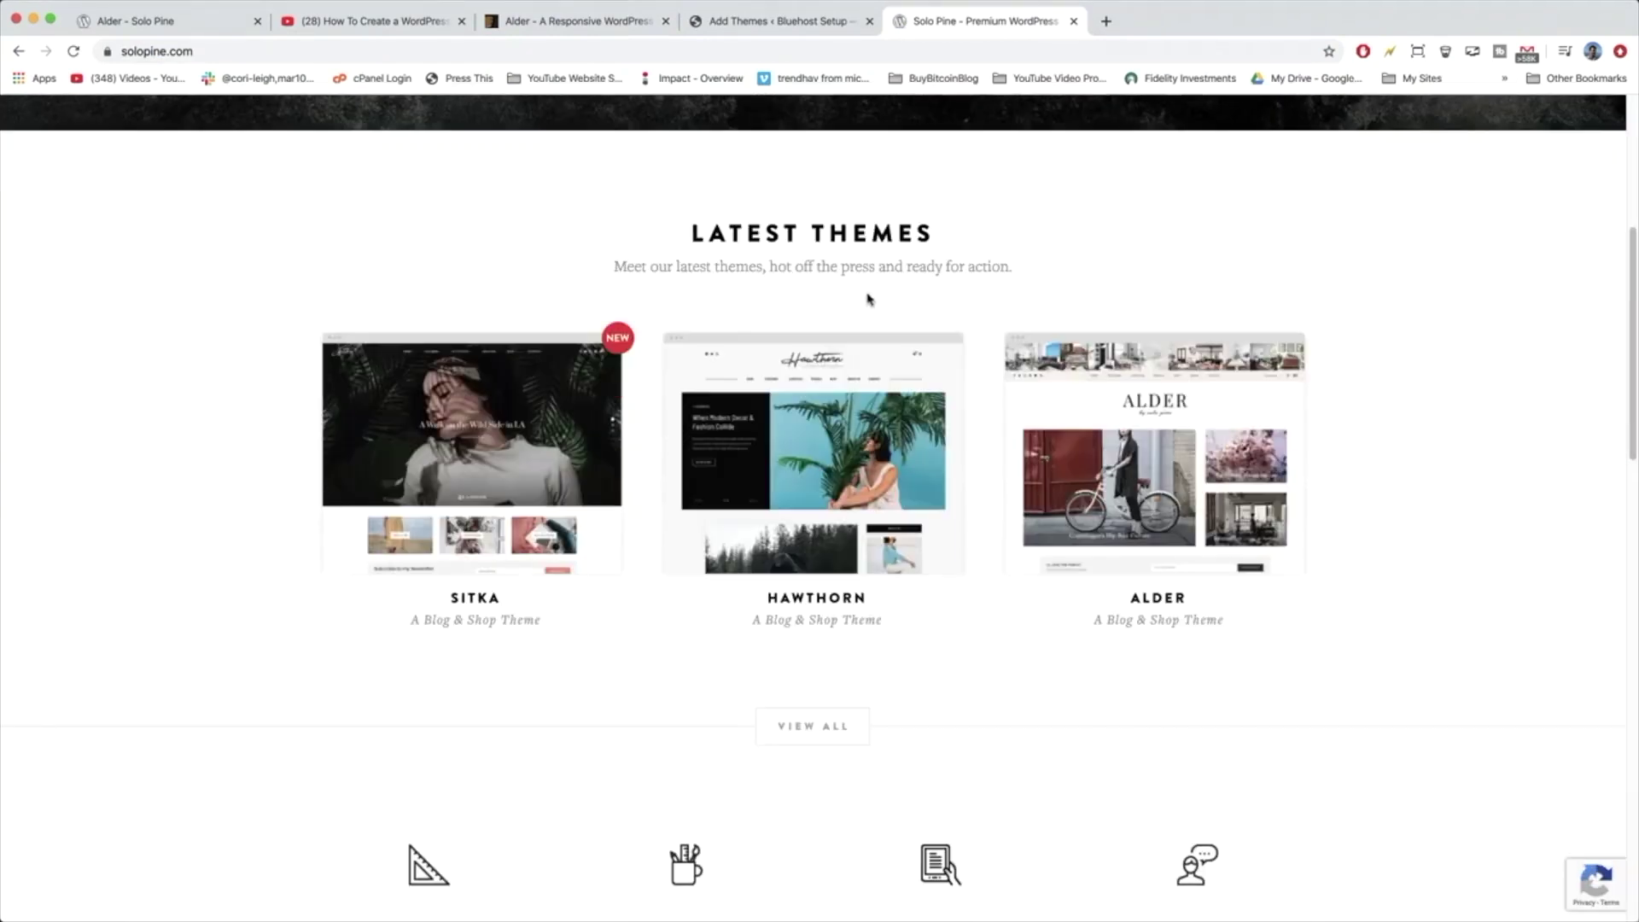
click(1134, 432)
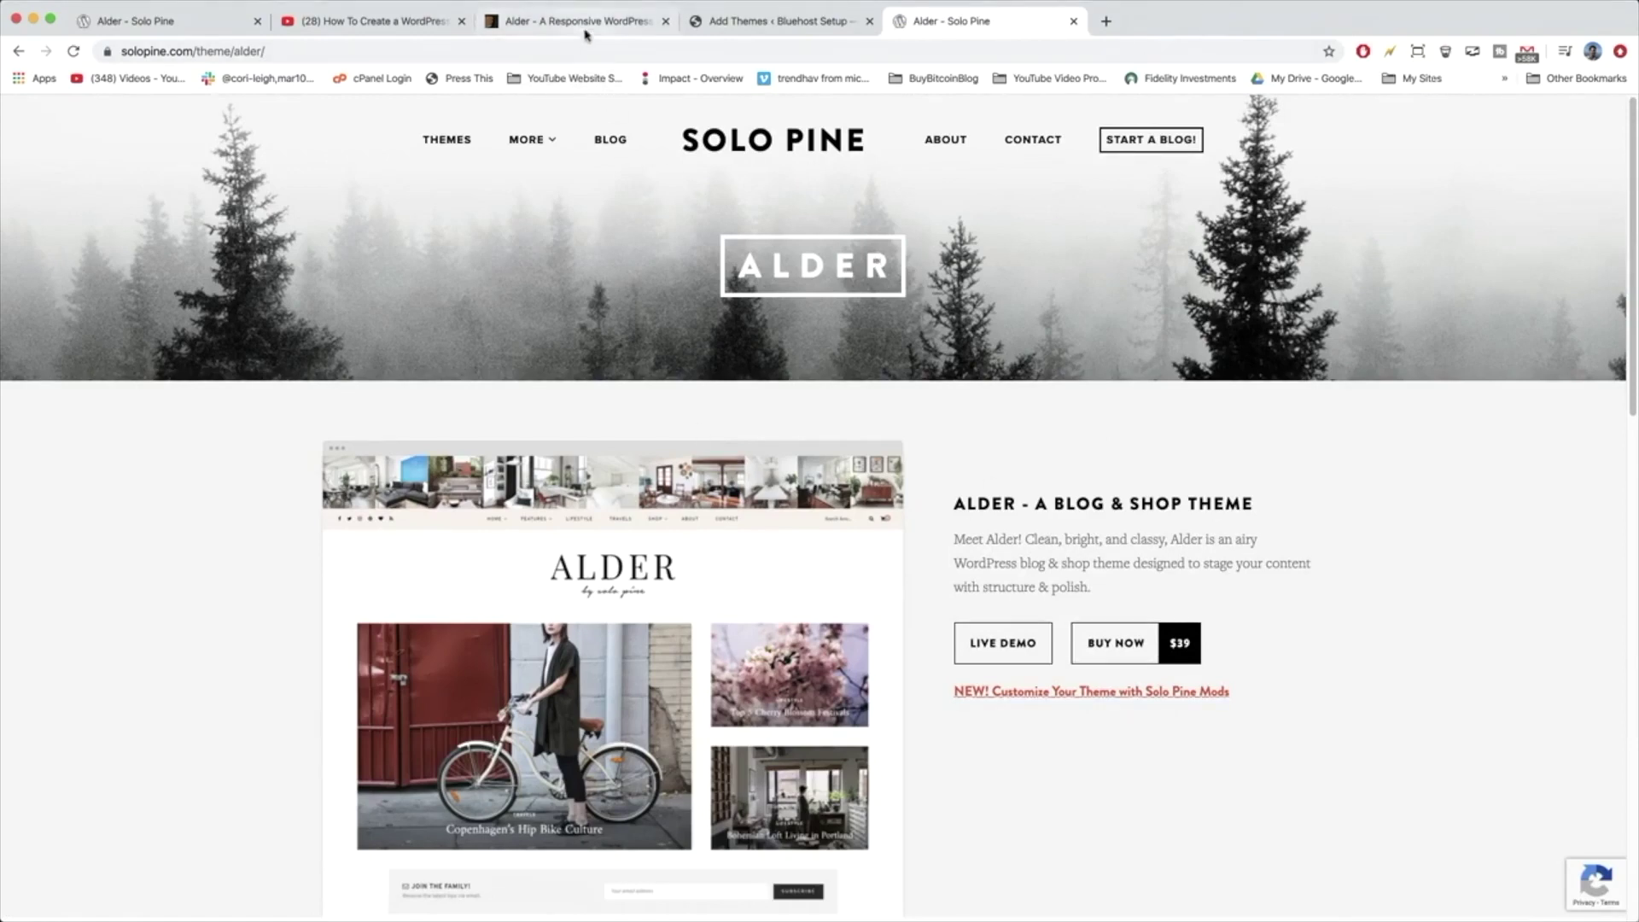
Step: Compare Solo Pine's Alder page with the ThemeForest listing, ending on ThemeForest
click(576, 21)
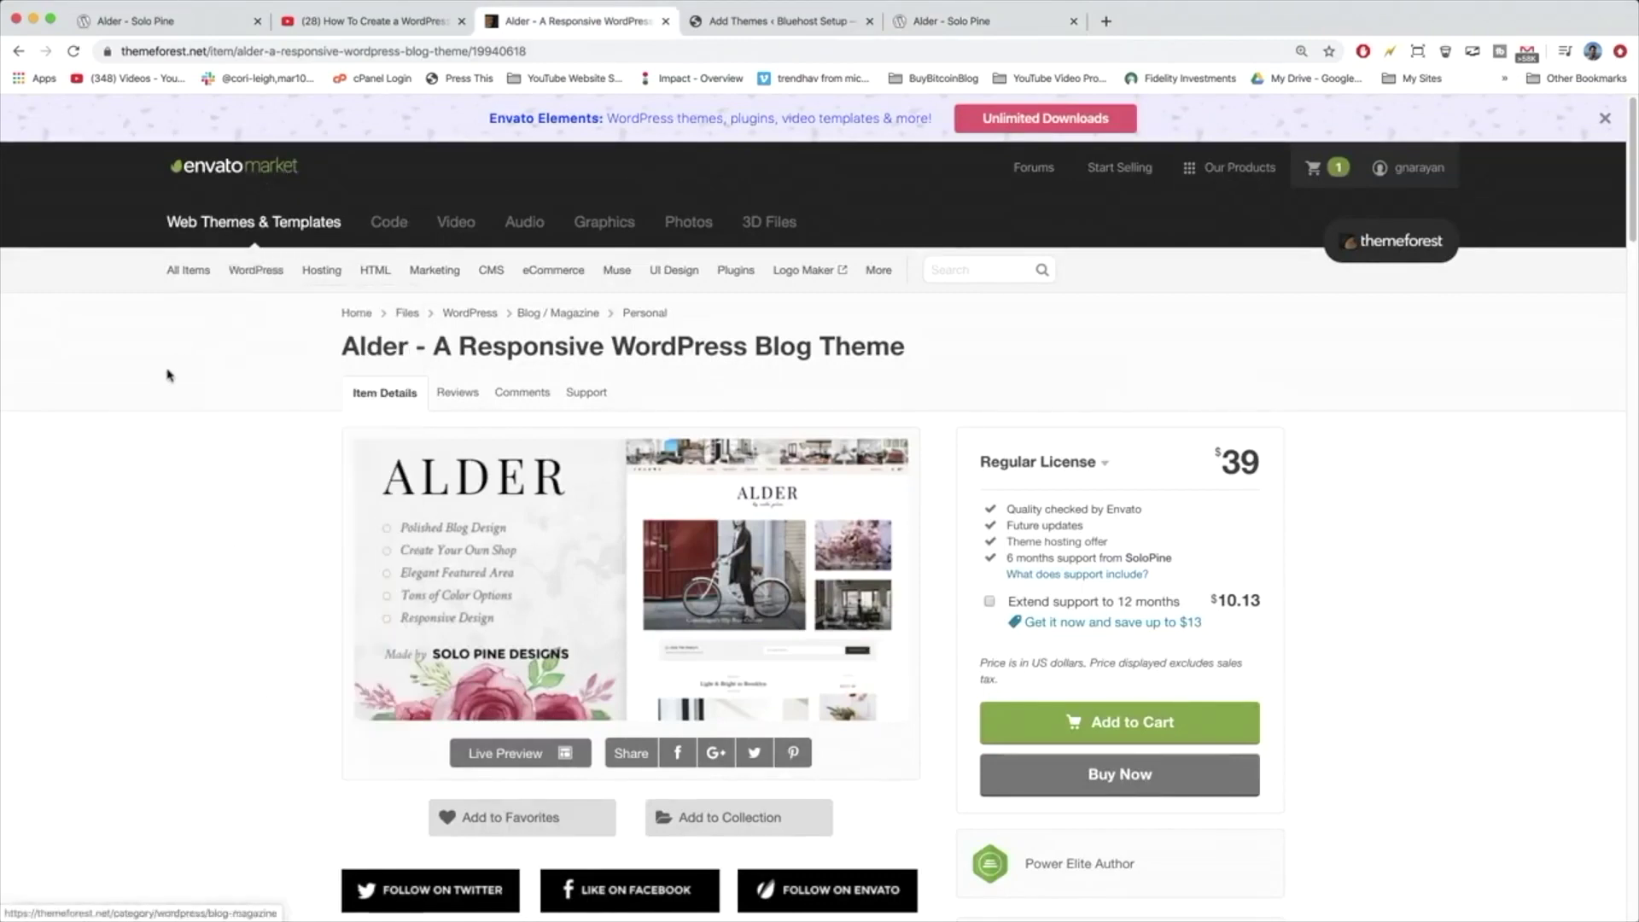
click(983, 23)
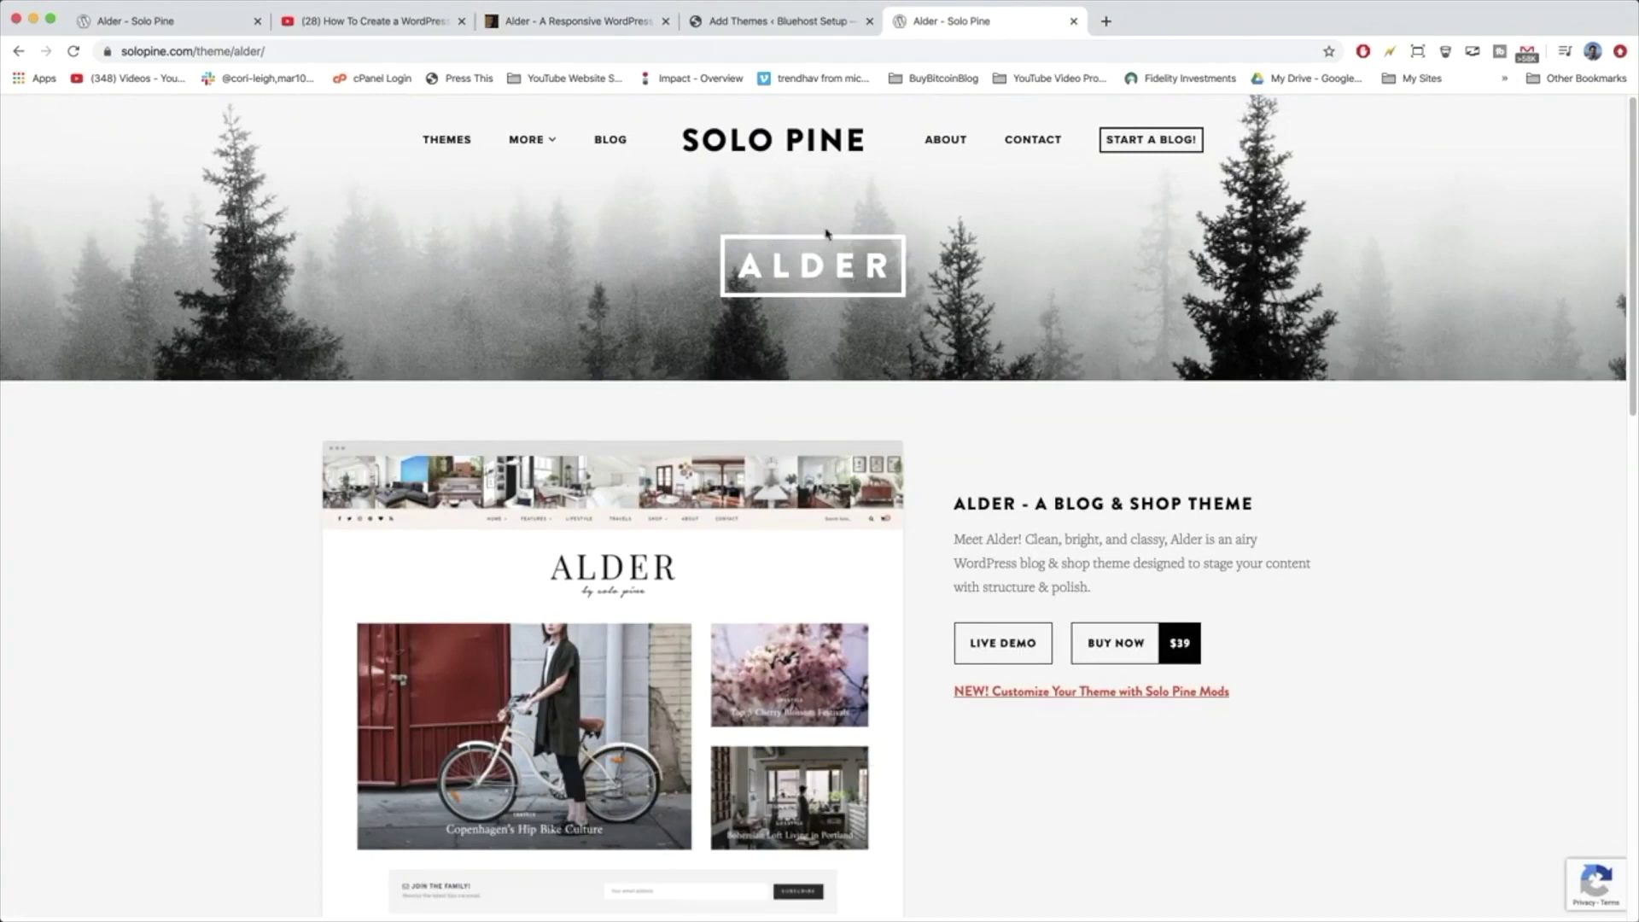
click(613, 25)
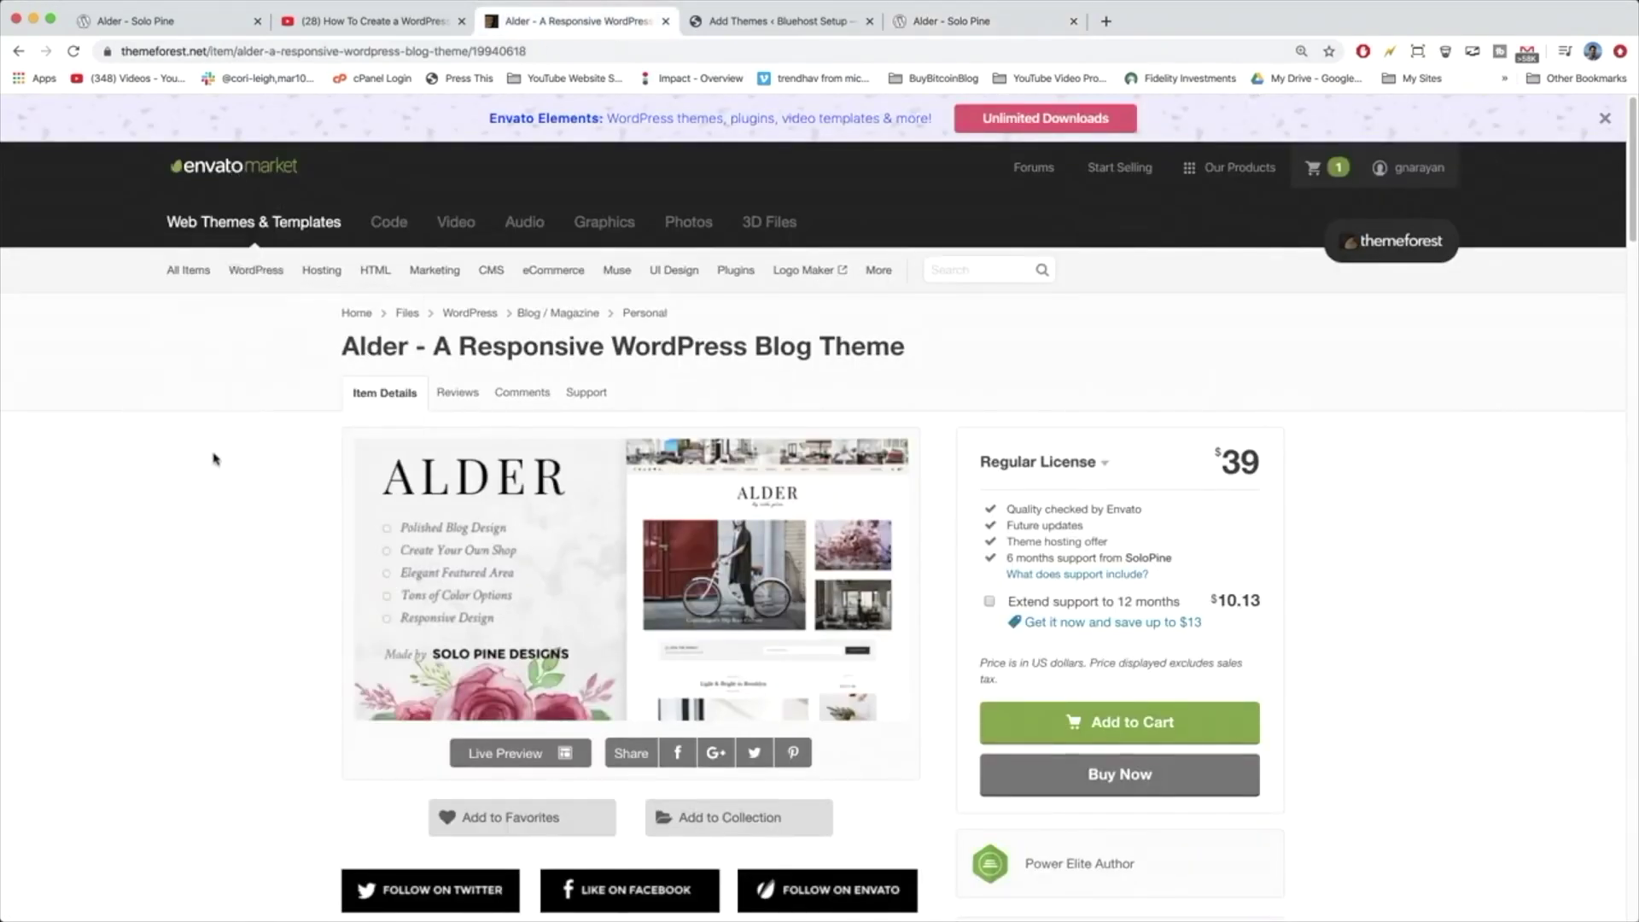
scroll(220, 456, down, 3)
scroll(220, 456, down, 10)
scroll(224, 456, up, 13)
scroll(307, 444, down, 10)
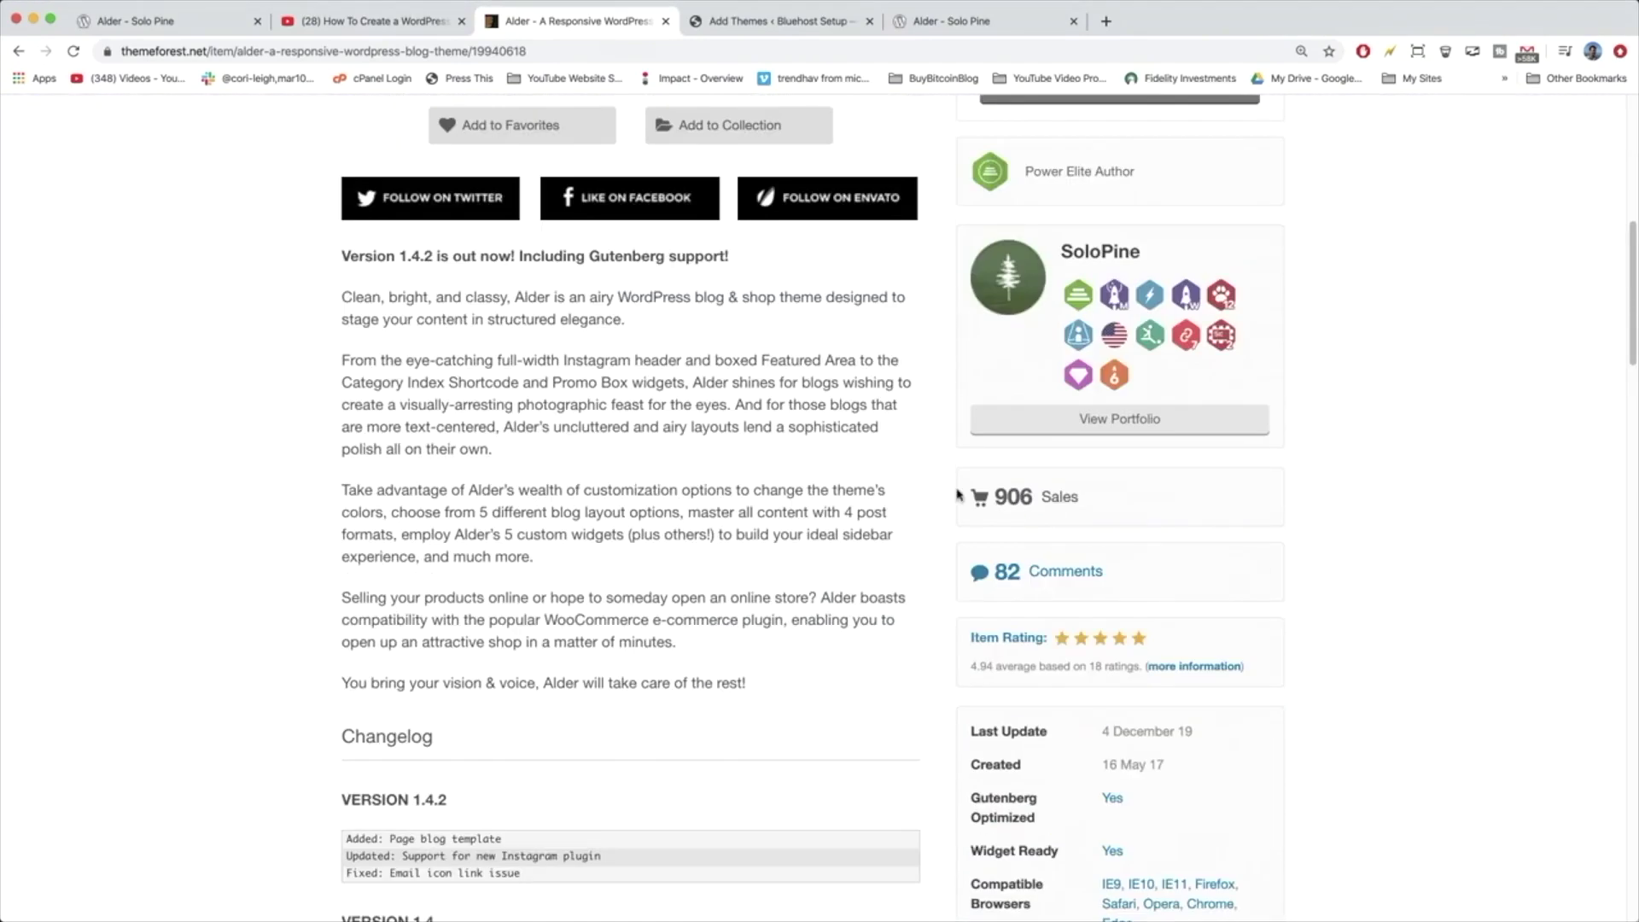
drag(1082, 497, 965, 504)
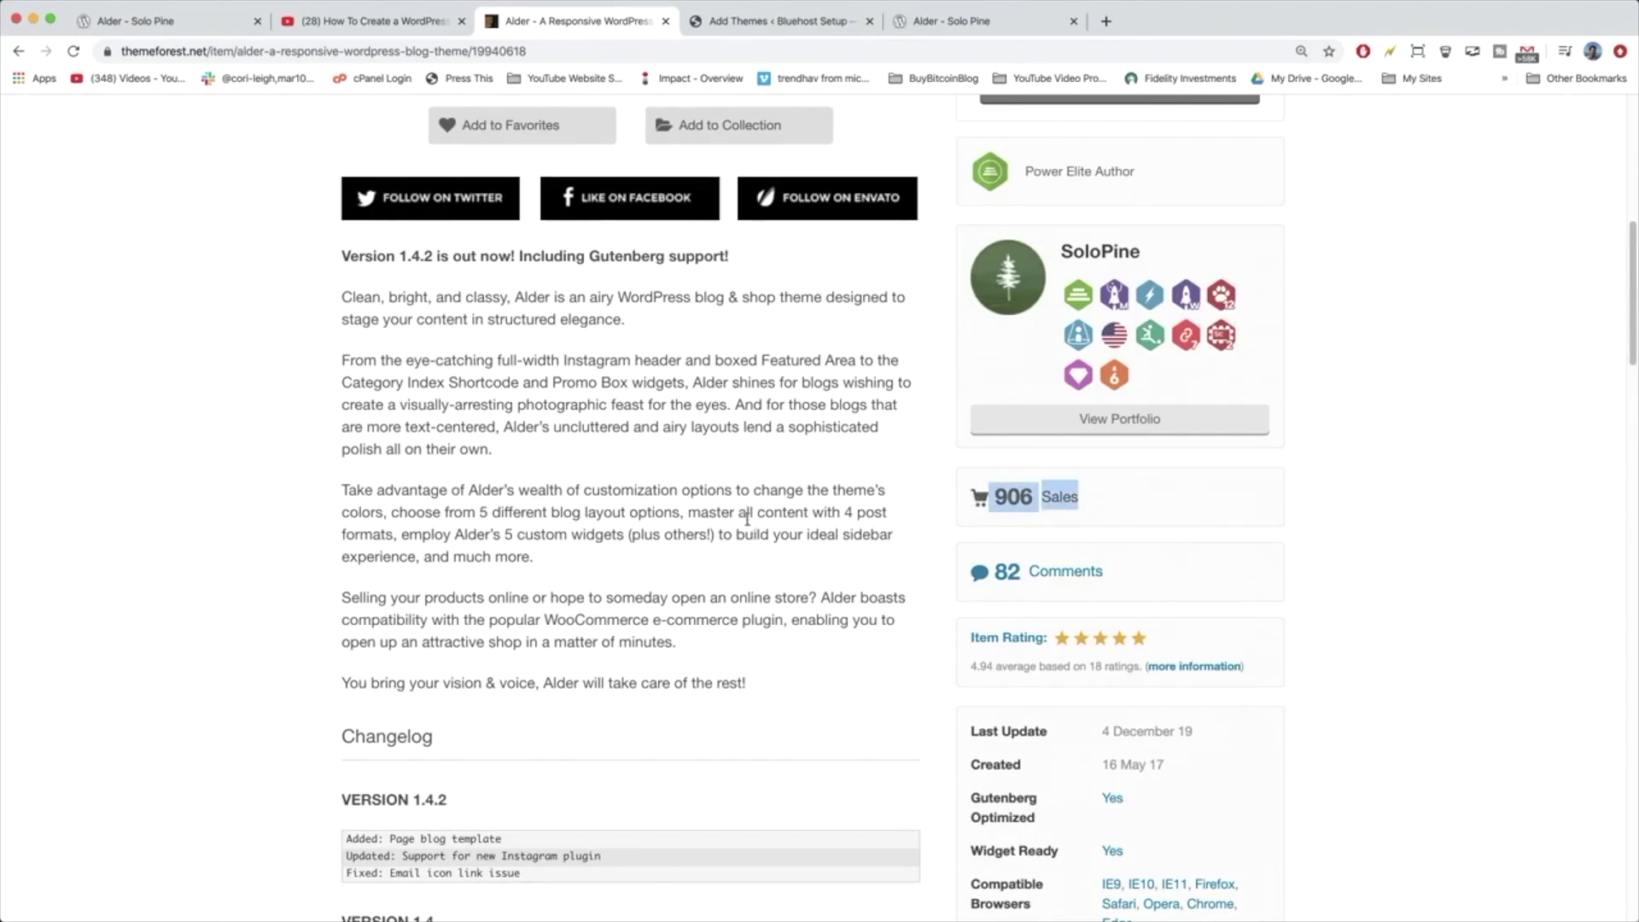
scroll(744, 535, up, 9)
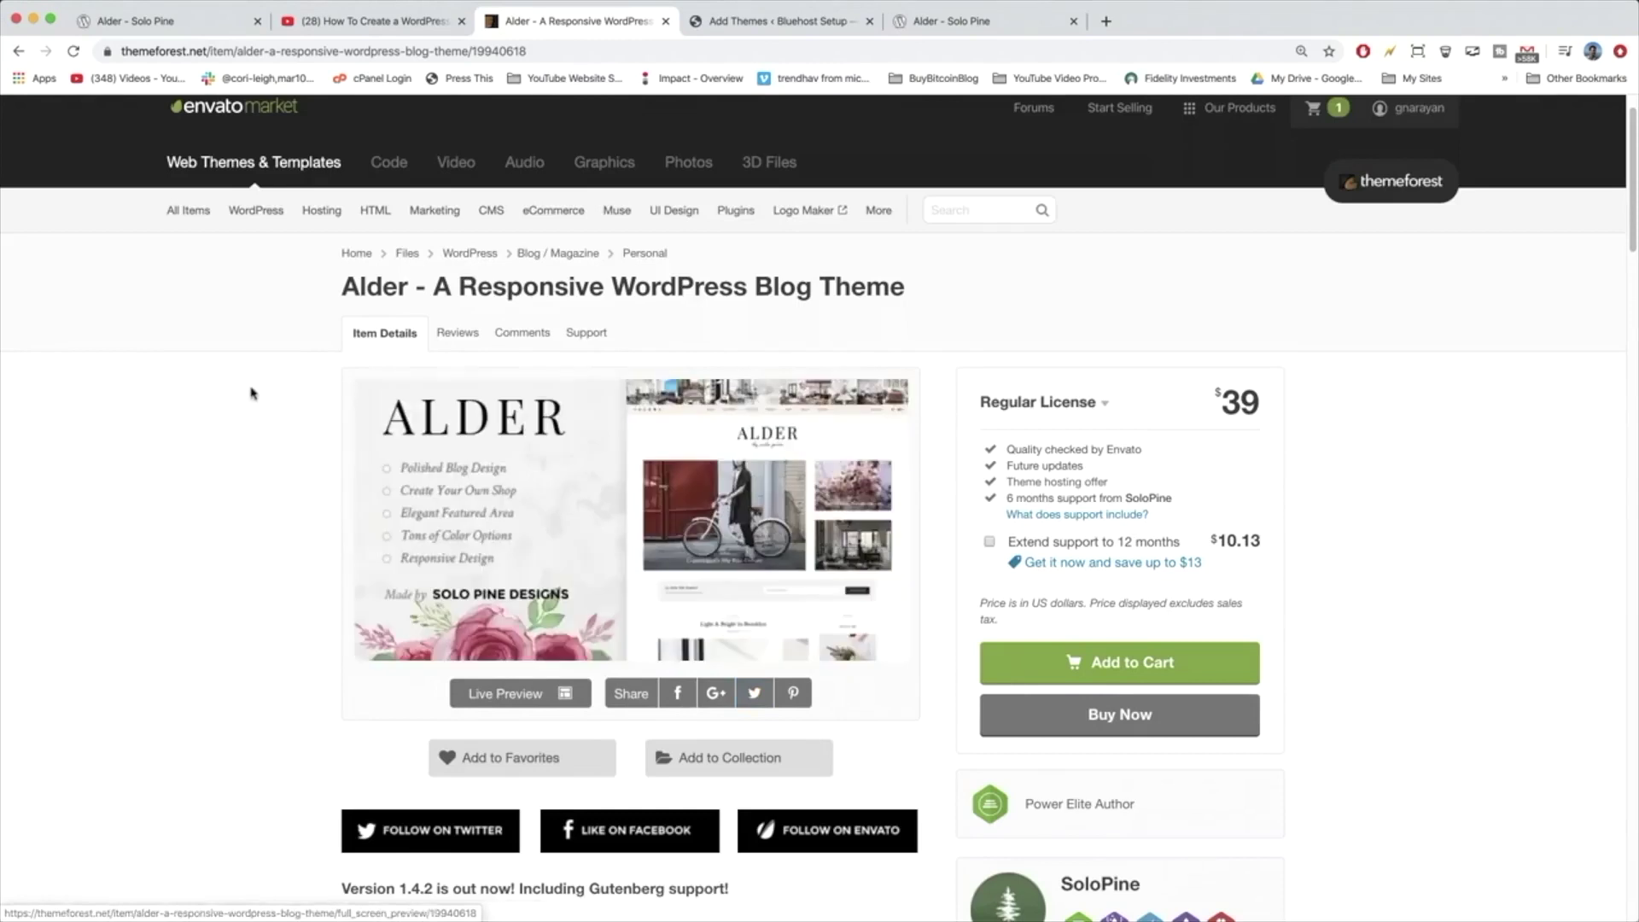
scroll(276, 393, up, 2)
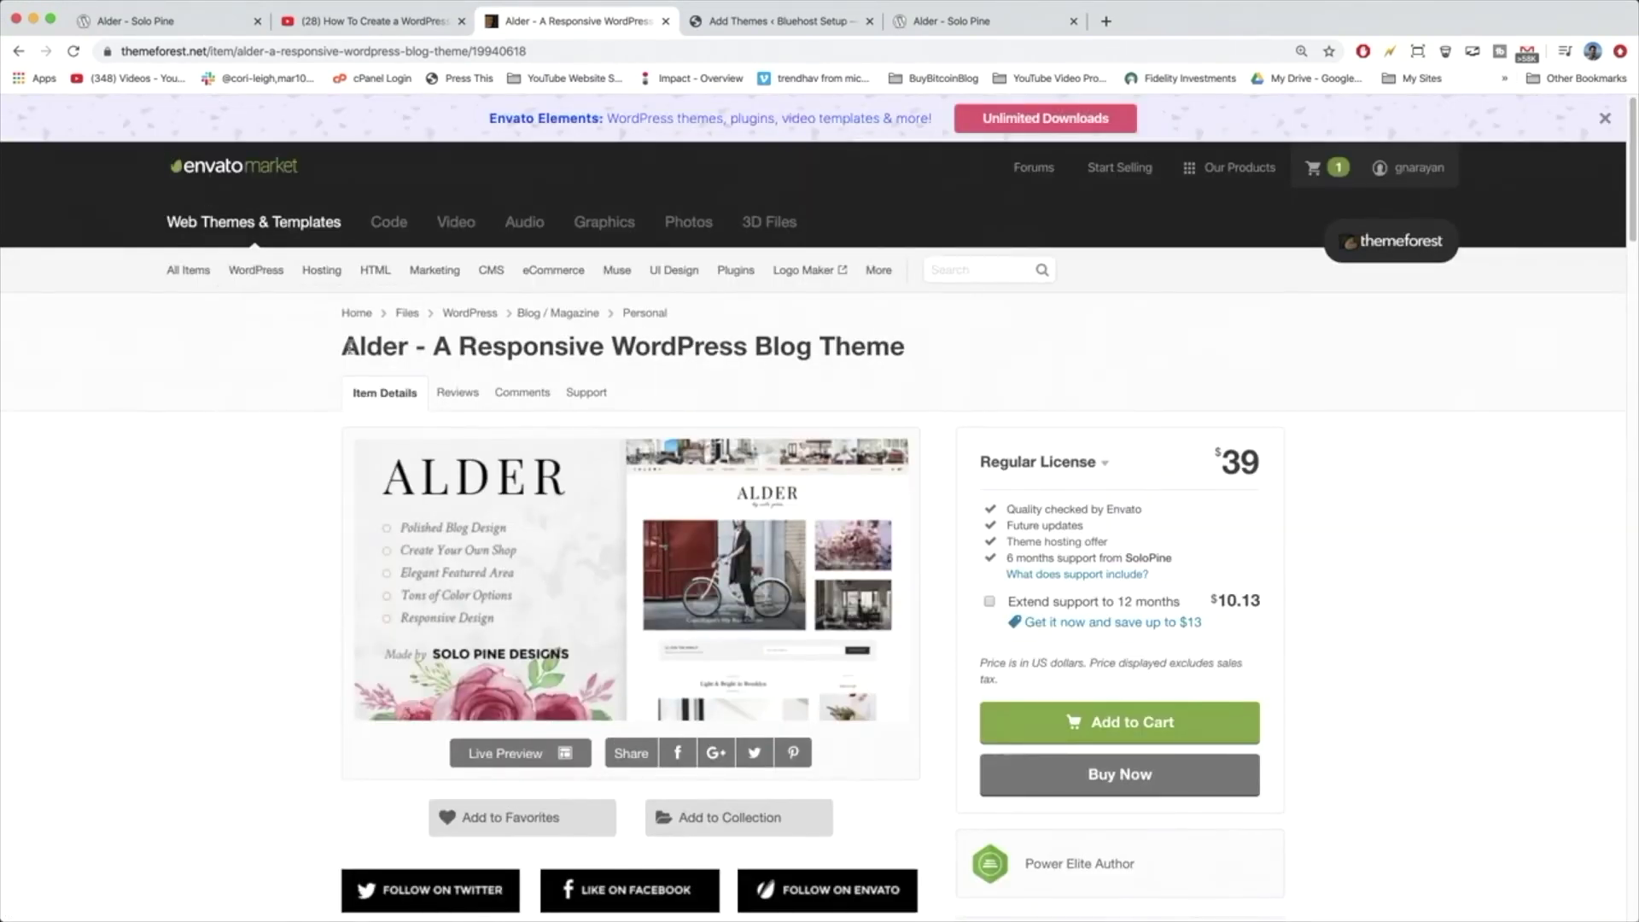
drag(345, 346, 922, 362)
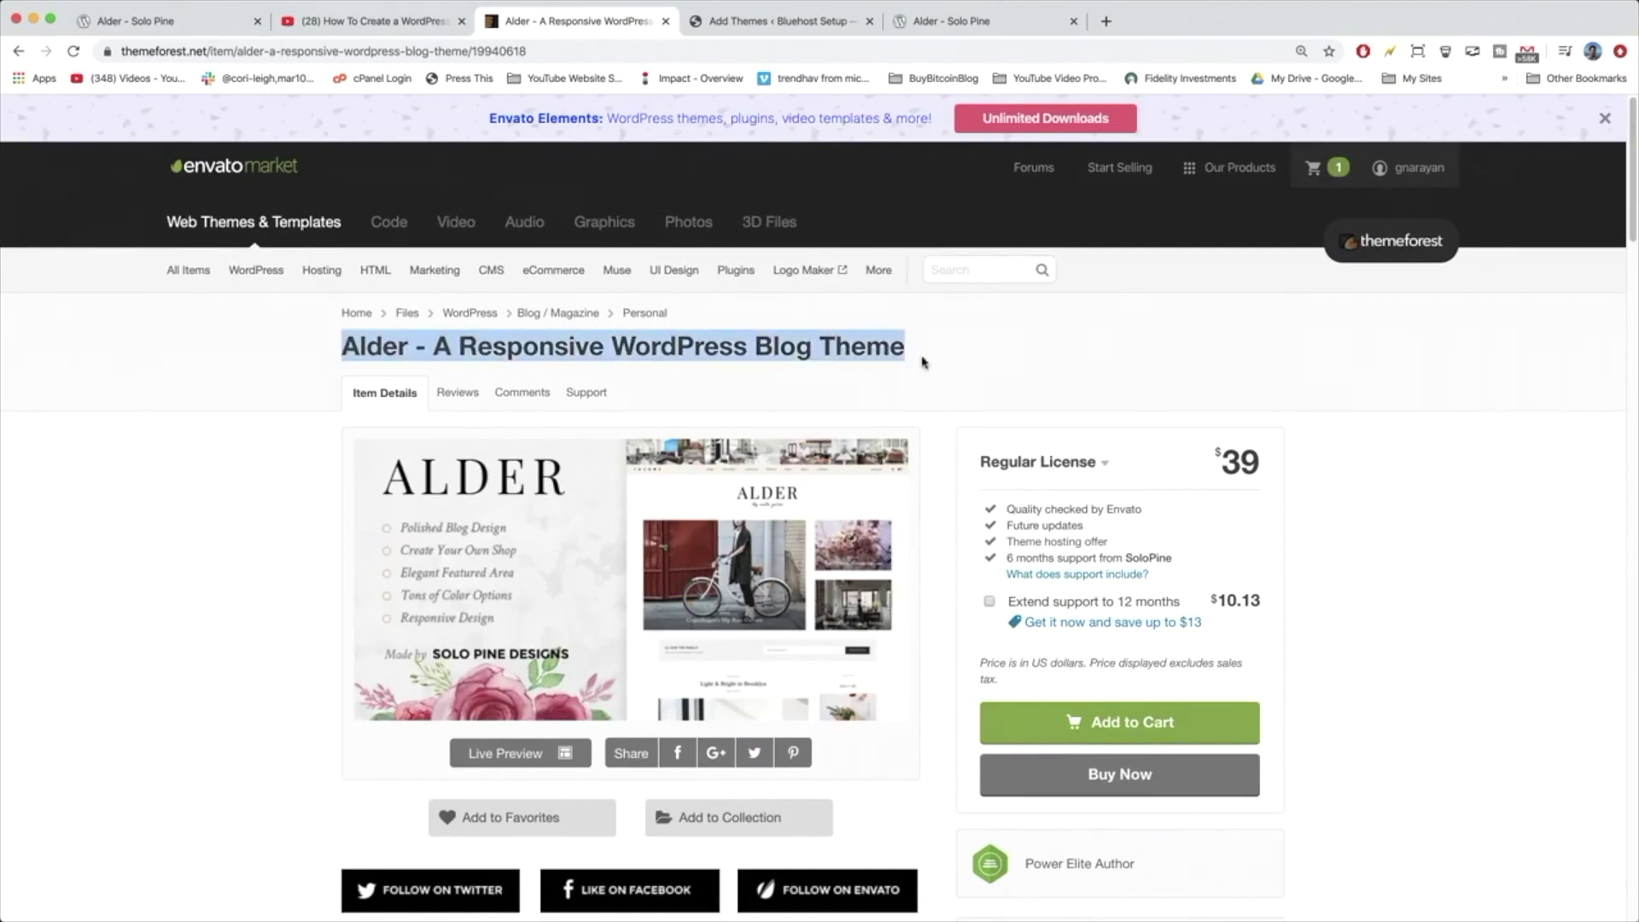
click(929, 356)
click(260, 51)
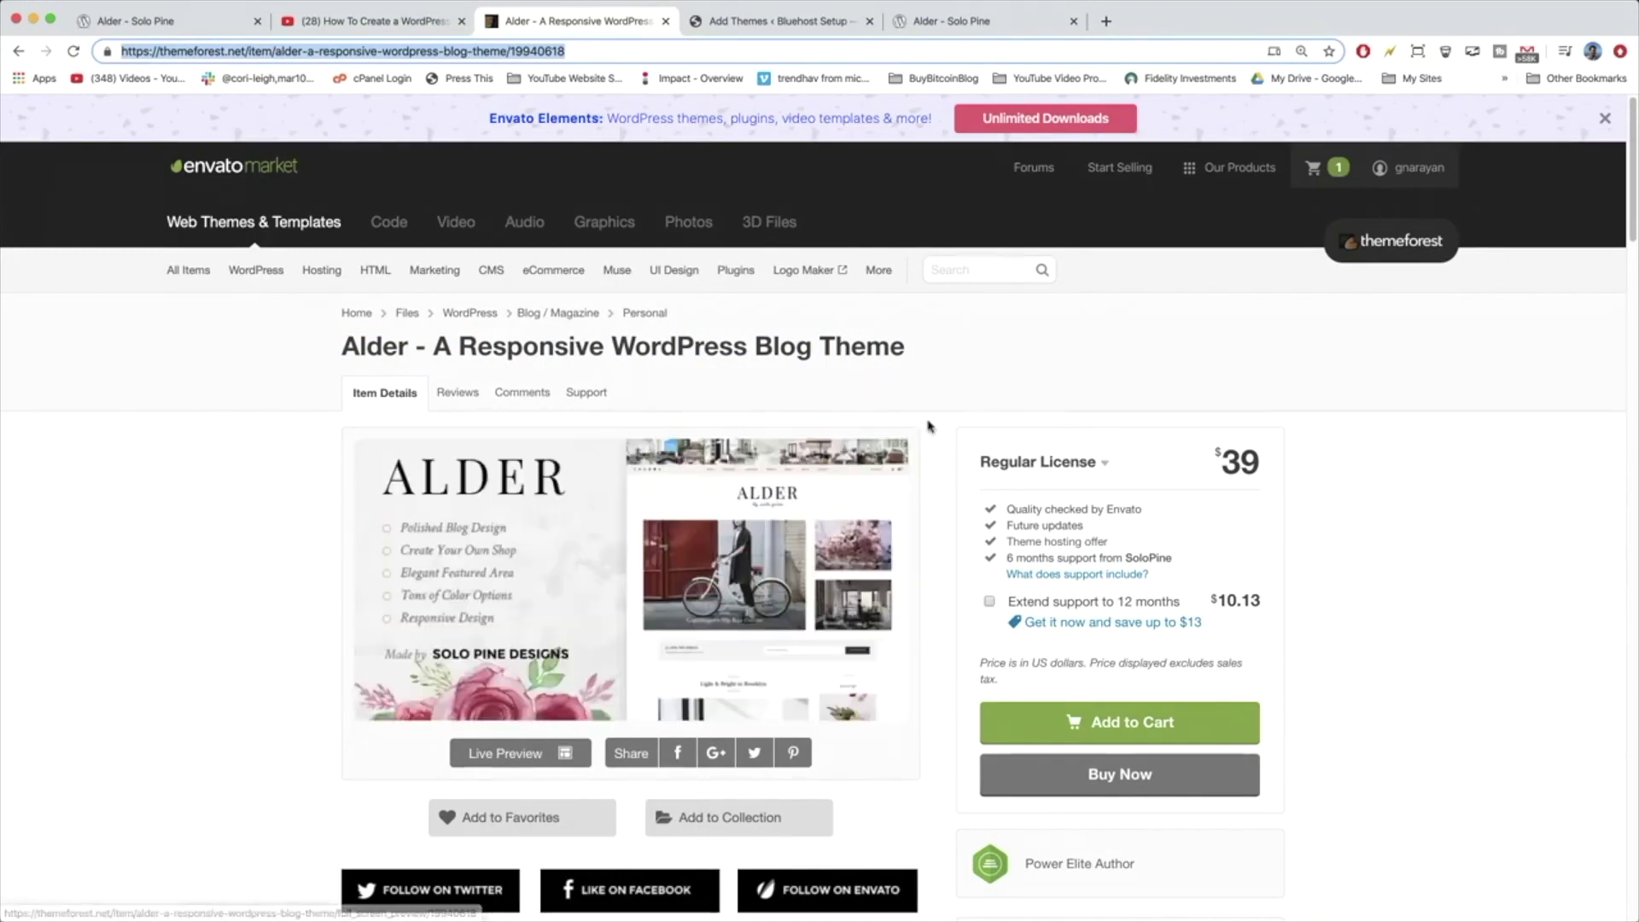
triple_click(939, 347)
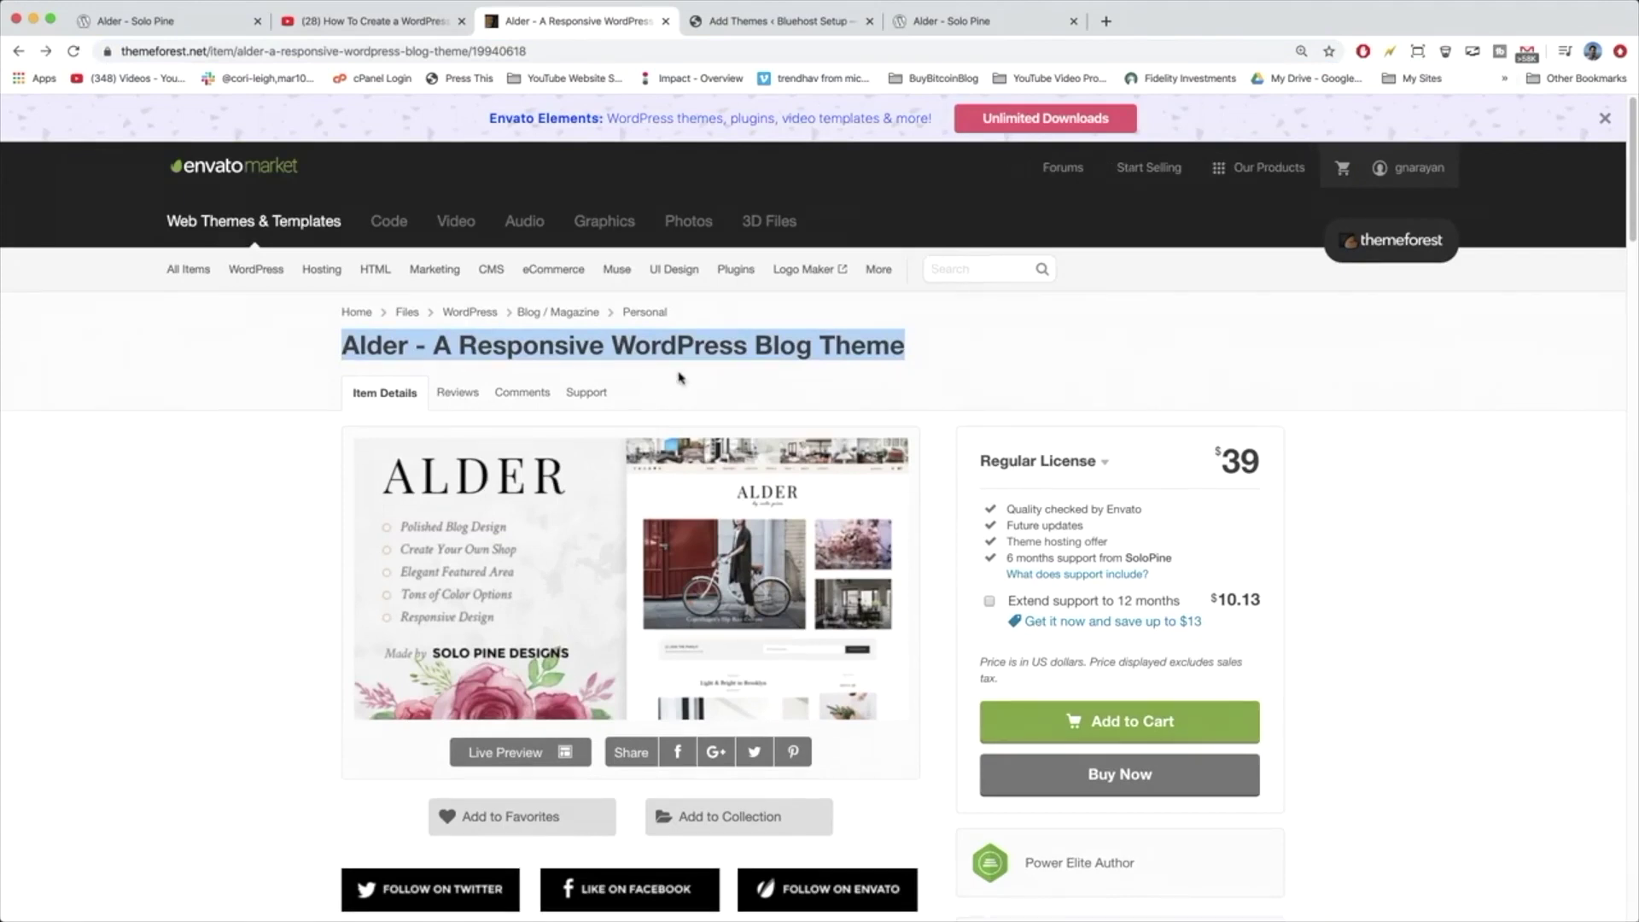
click(969, 339)
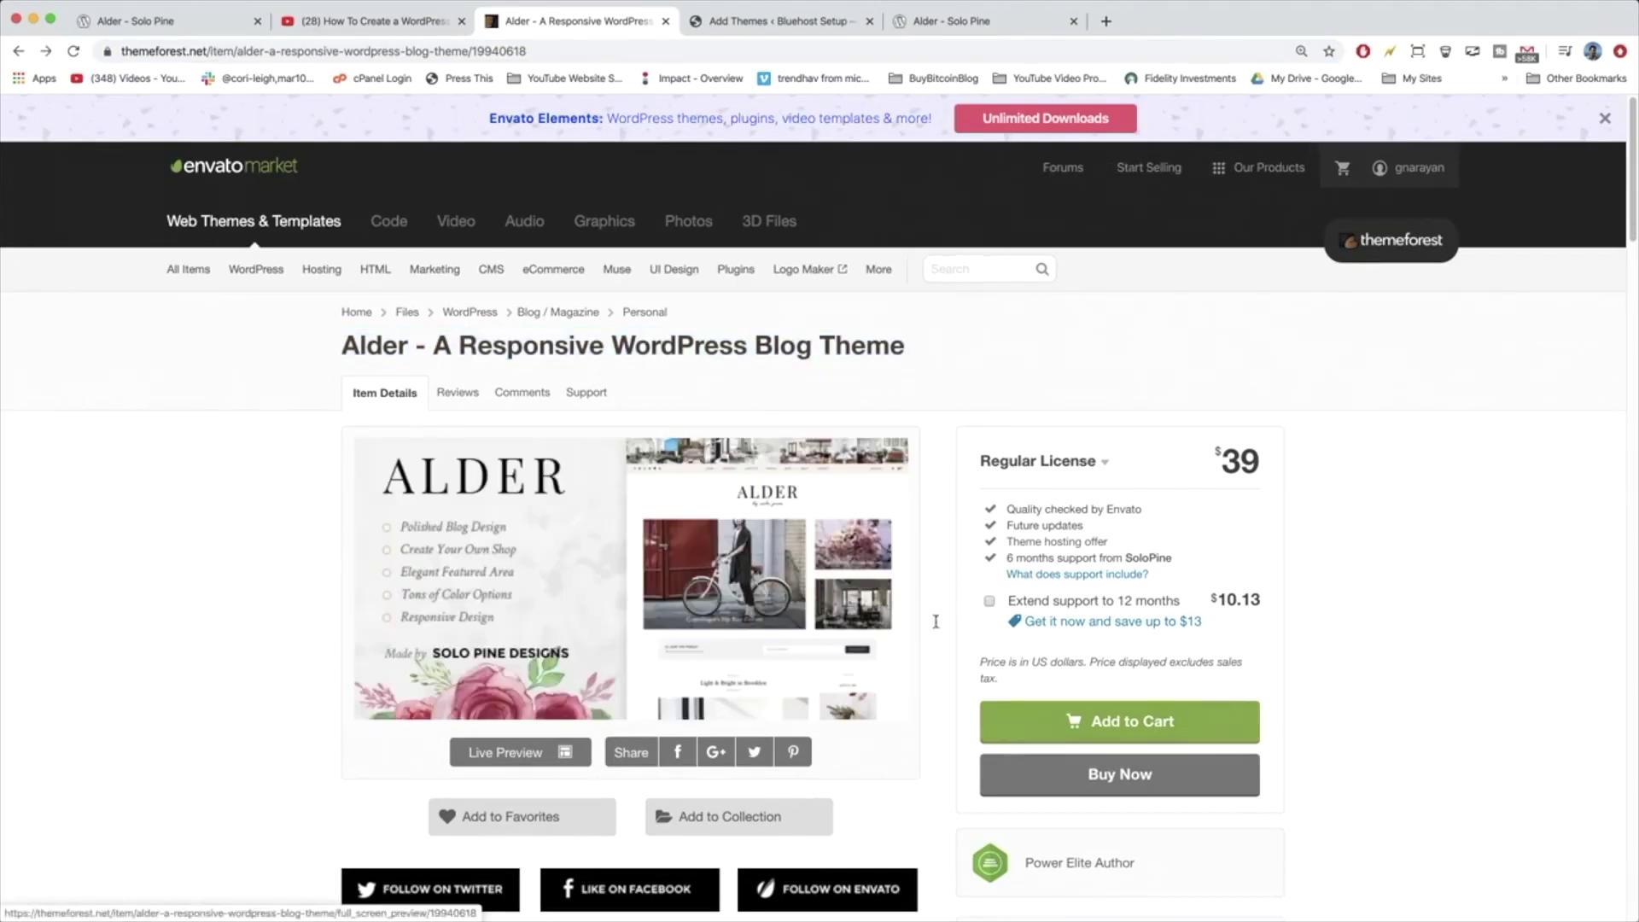
click(1144, 727)
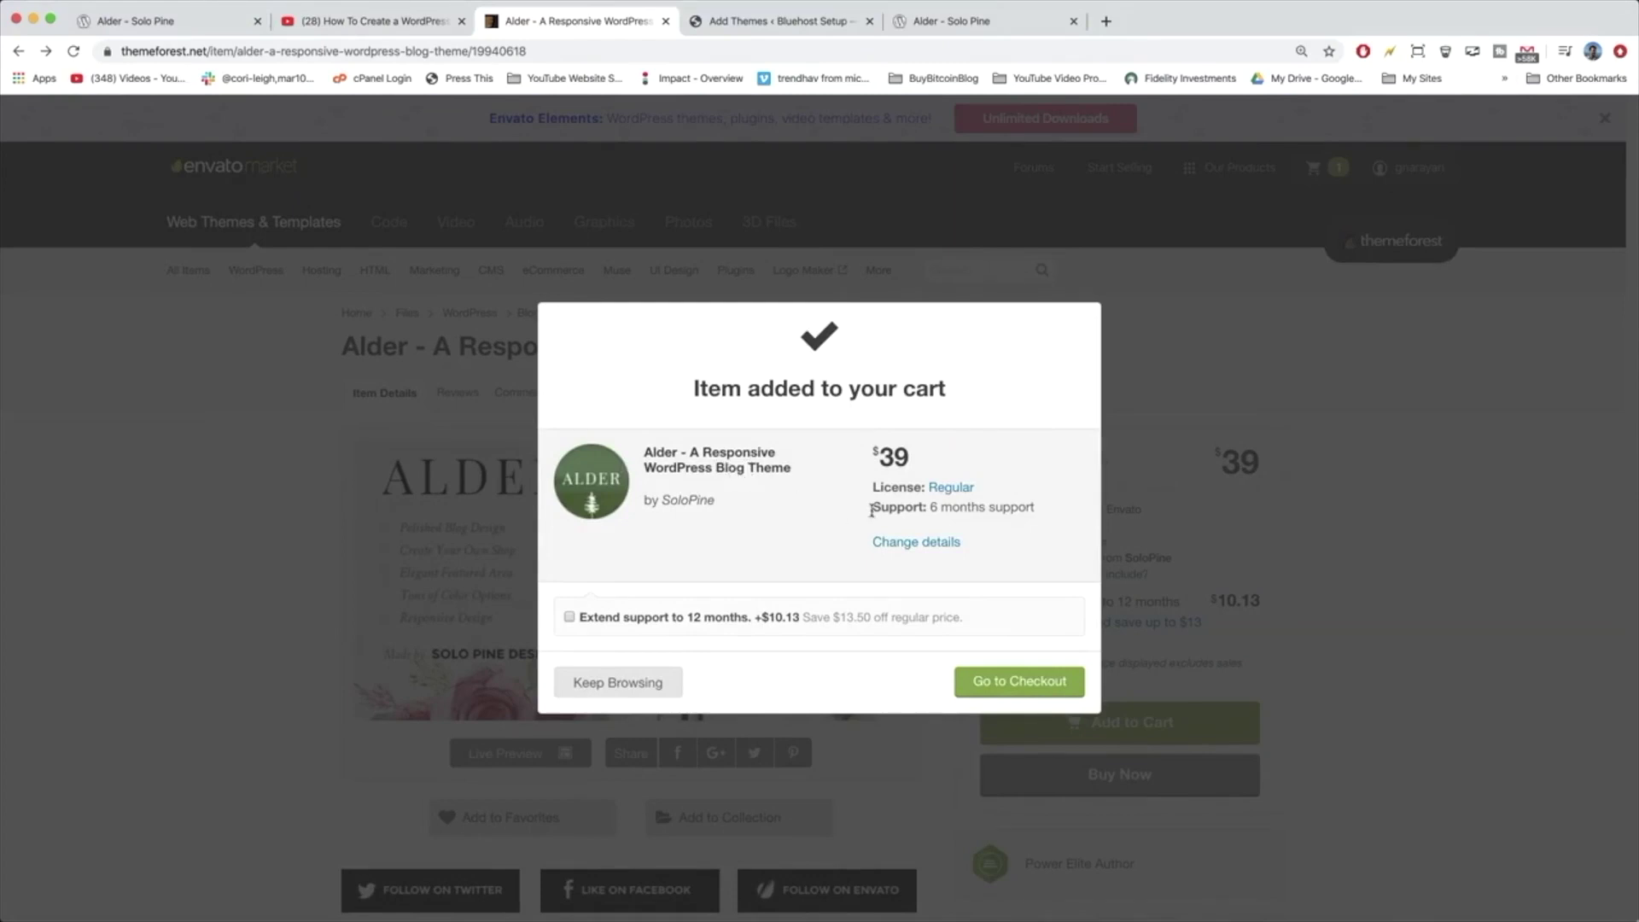
Step: Review the added Alder item, its $39 price and 6 months support, then go to checkout
drag(872, 506, 1055, 512)
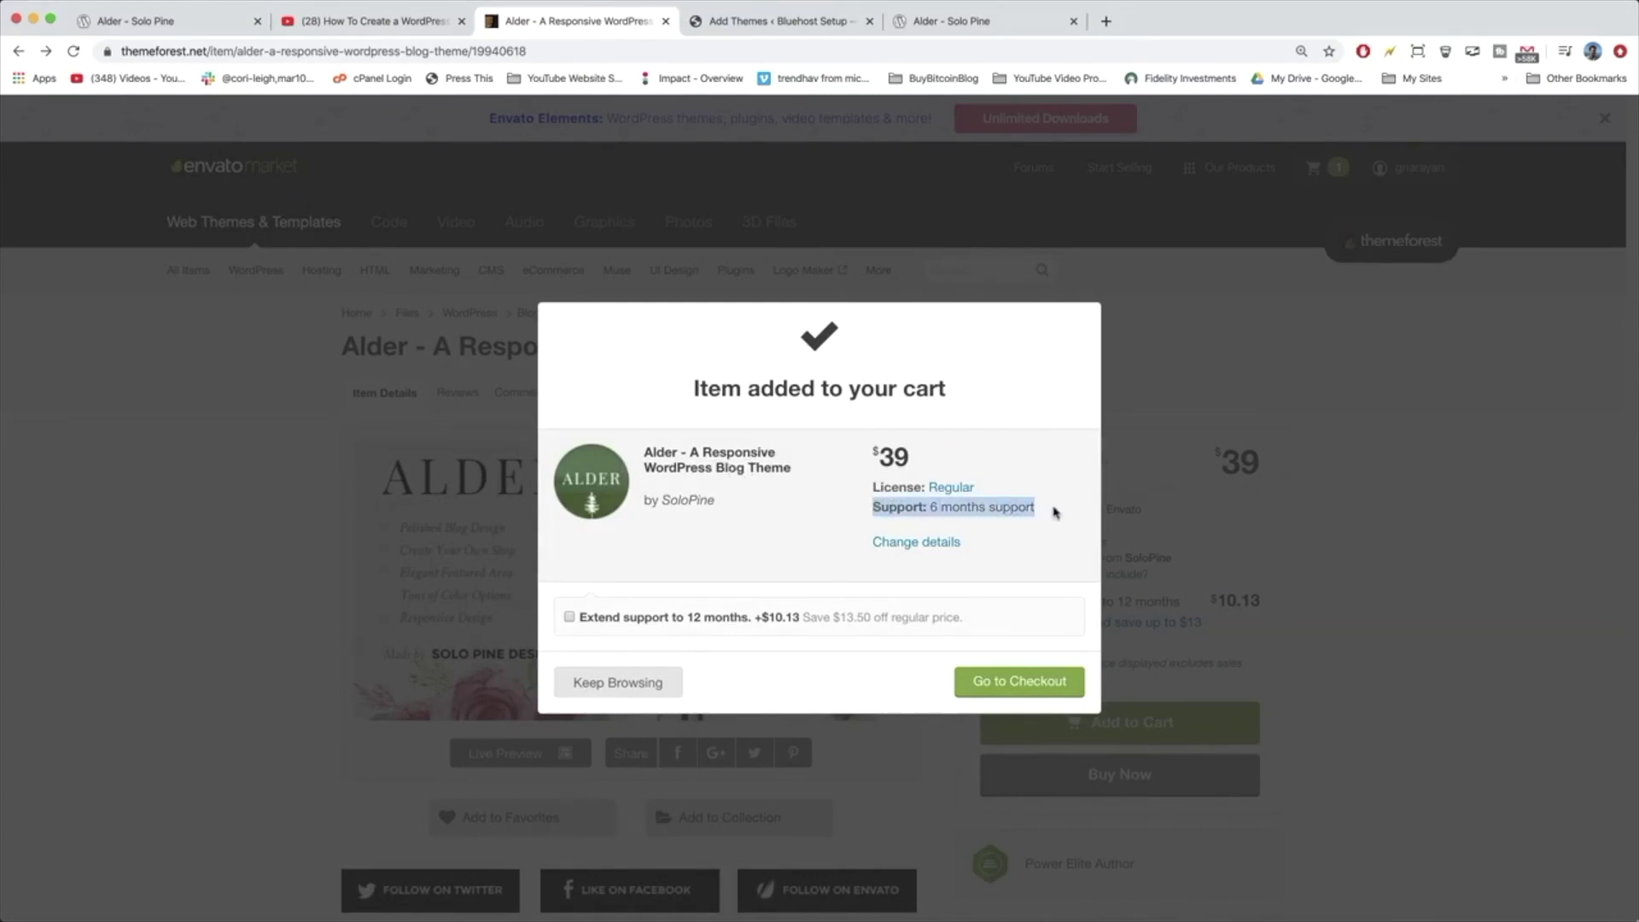
drag(921, 461, 800, 436)
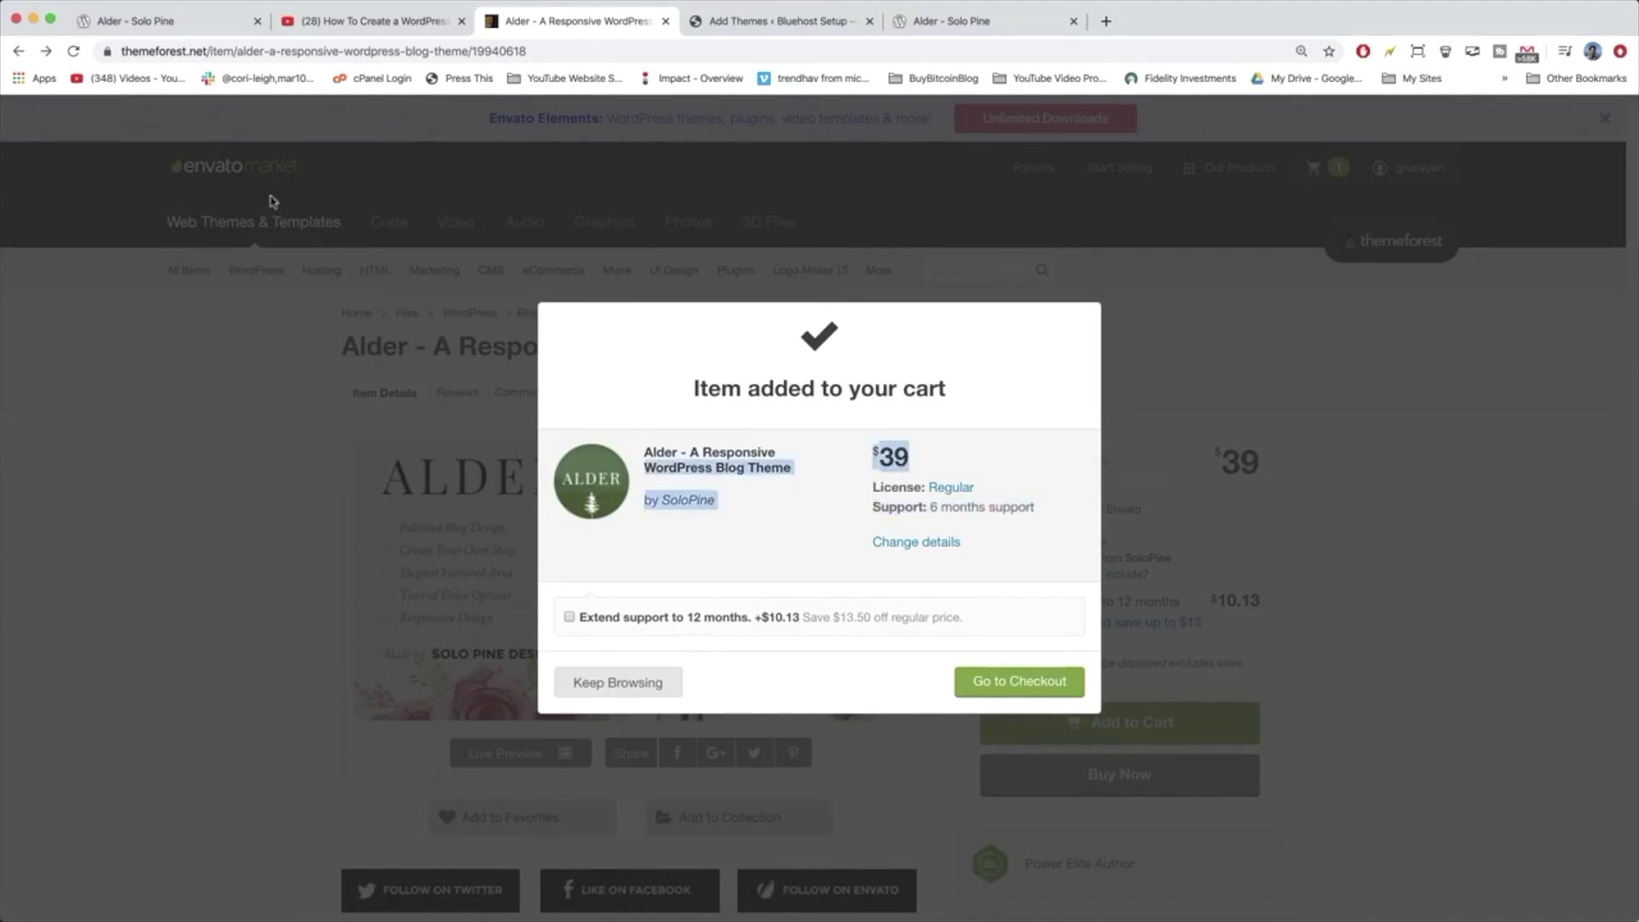
click(926, 462)
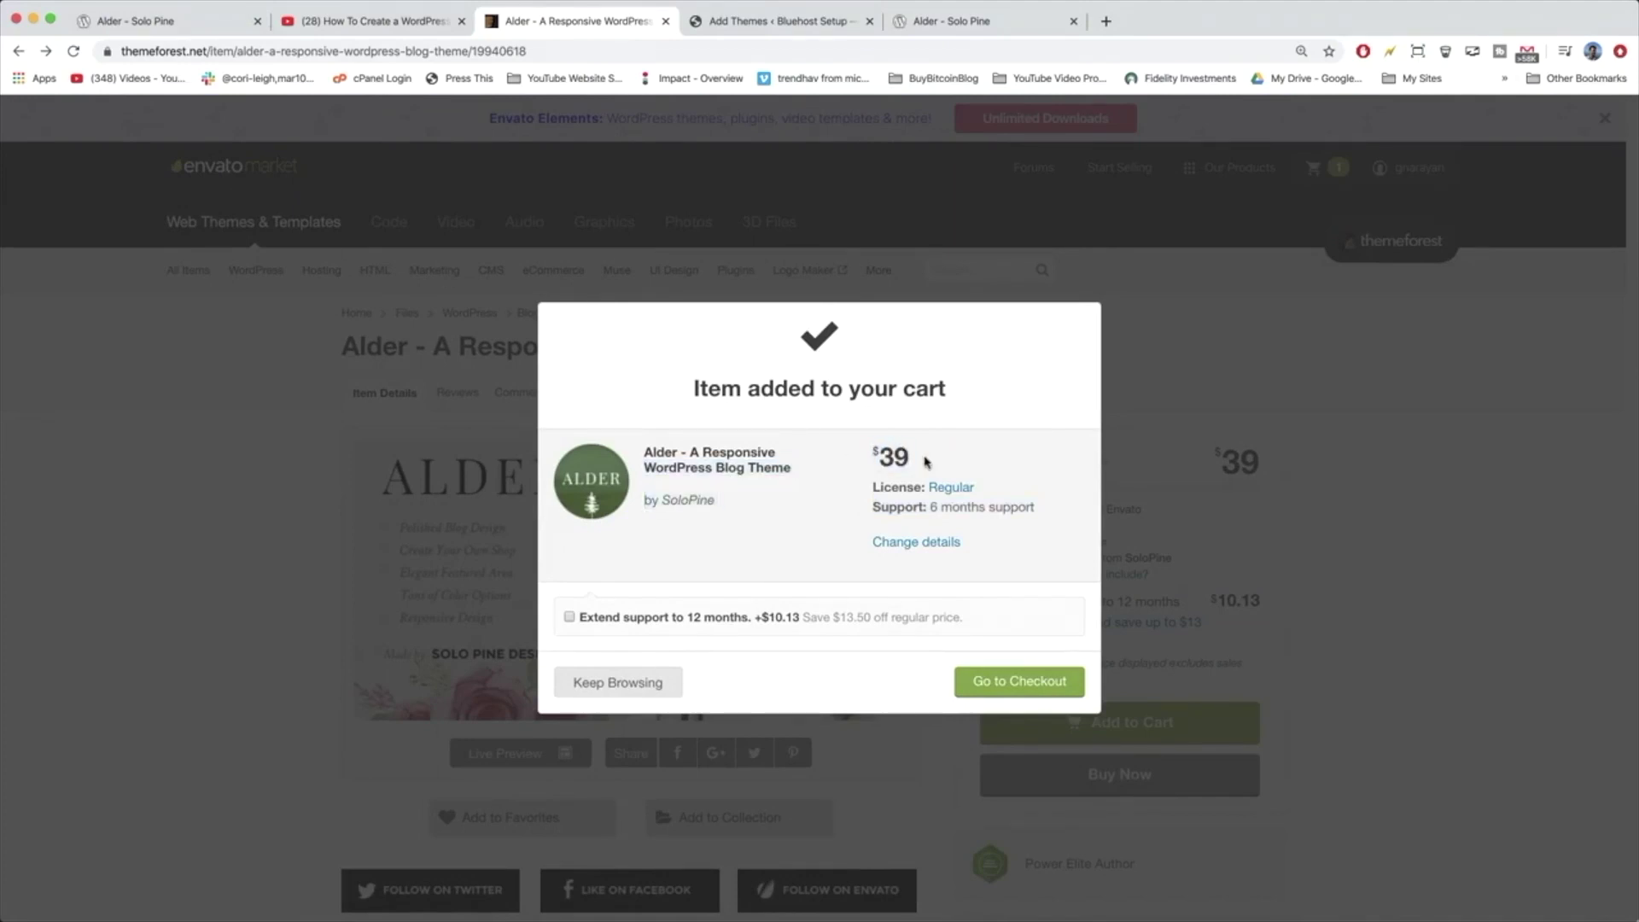
mouse_move(926, 462)
mouse_down()
mouse_move(803, 440)
mouse_move(920, 461)
mouse_up()
click(1059, 689)
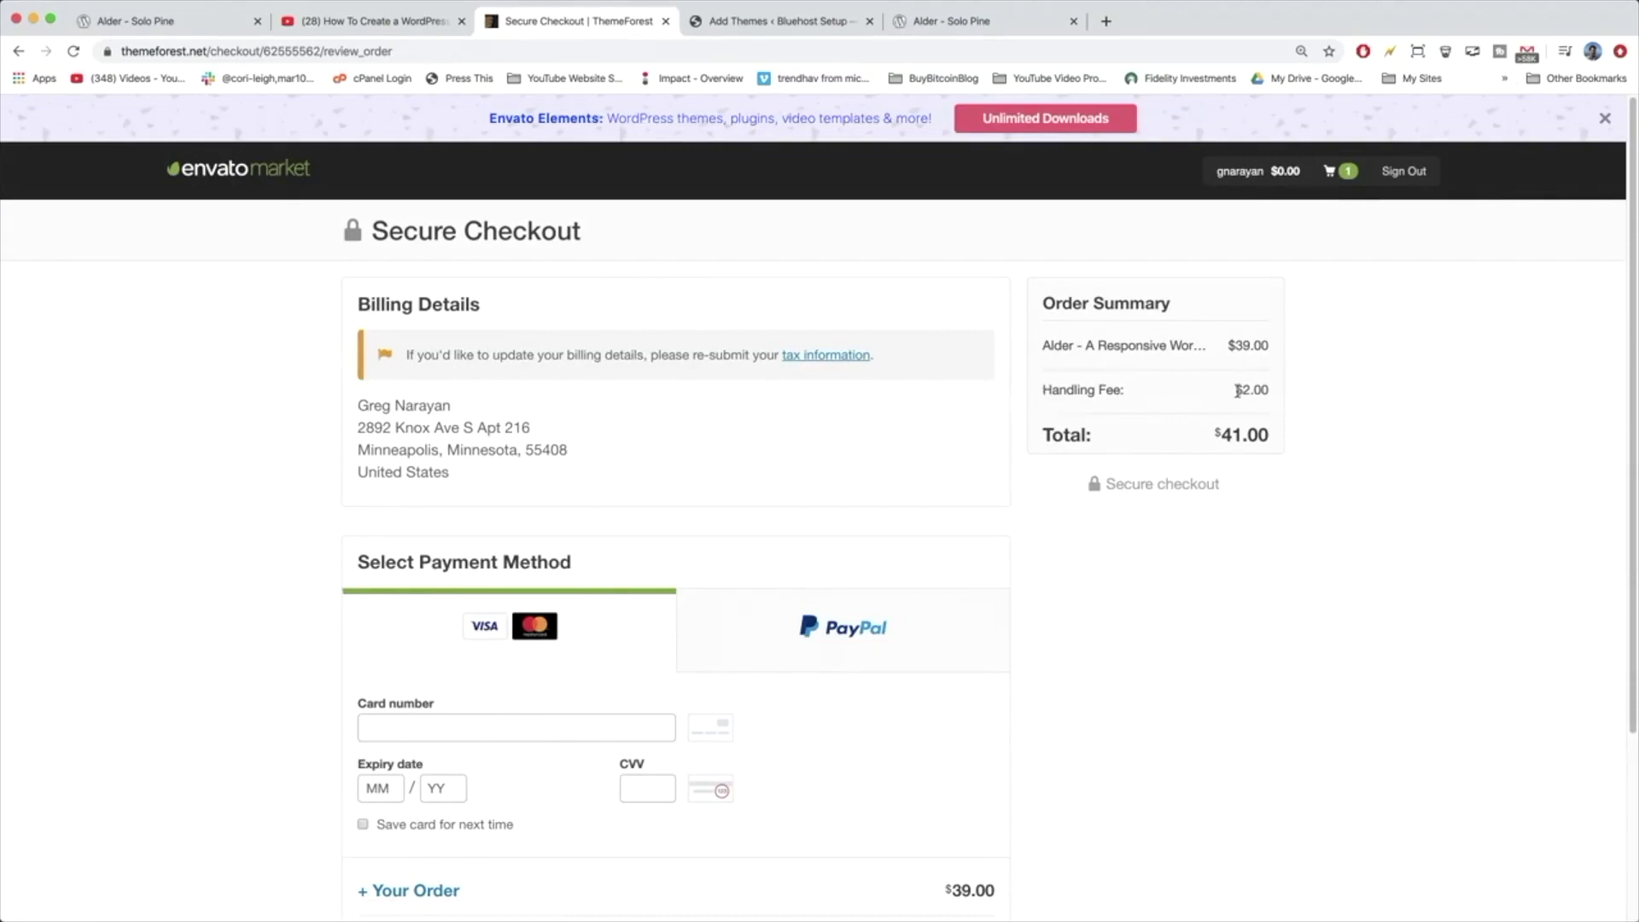
Step: Check the $41.00 order including the $2.00 handling fee and pay for the Alder theme
drag(1237, 391, 1262, 391)
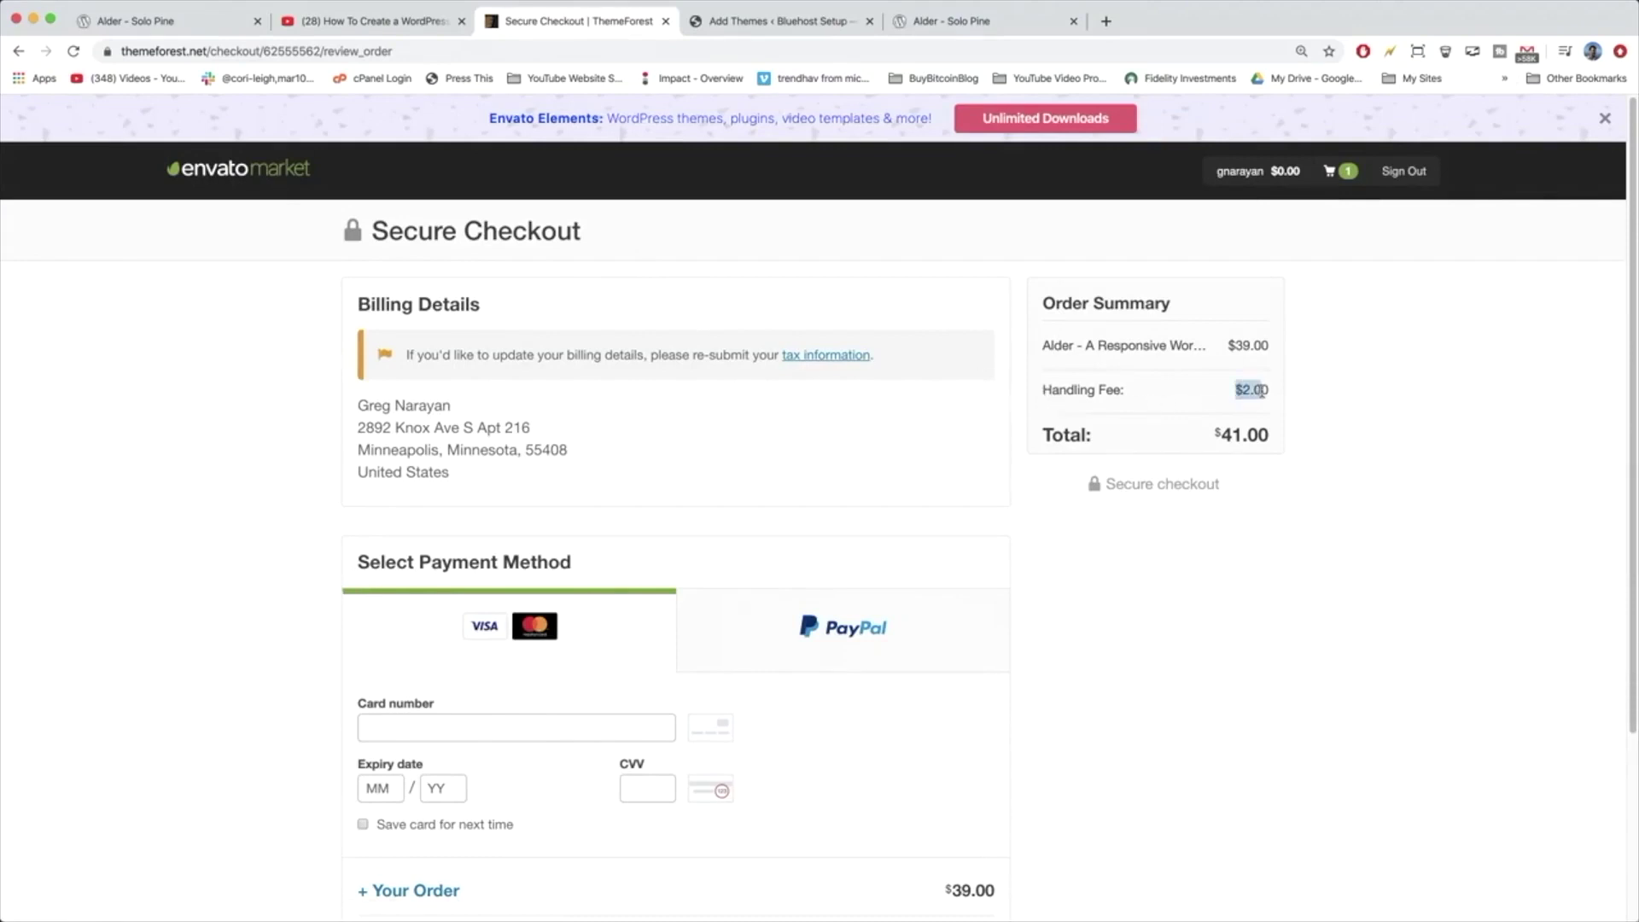
click(263, 341)
scroll(290, 476, down, 3)
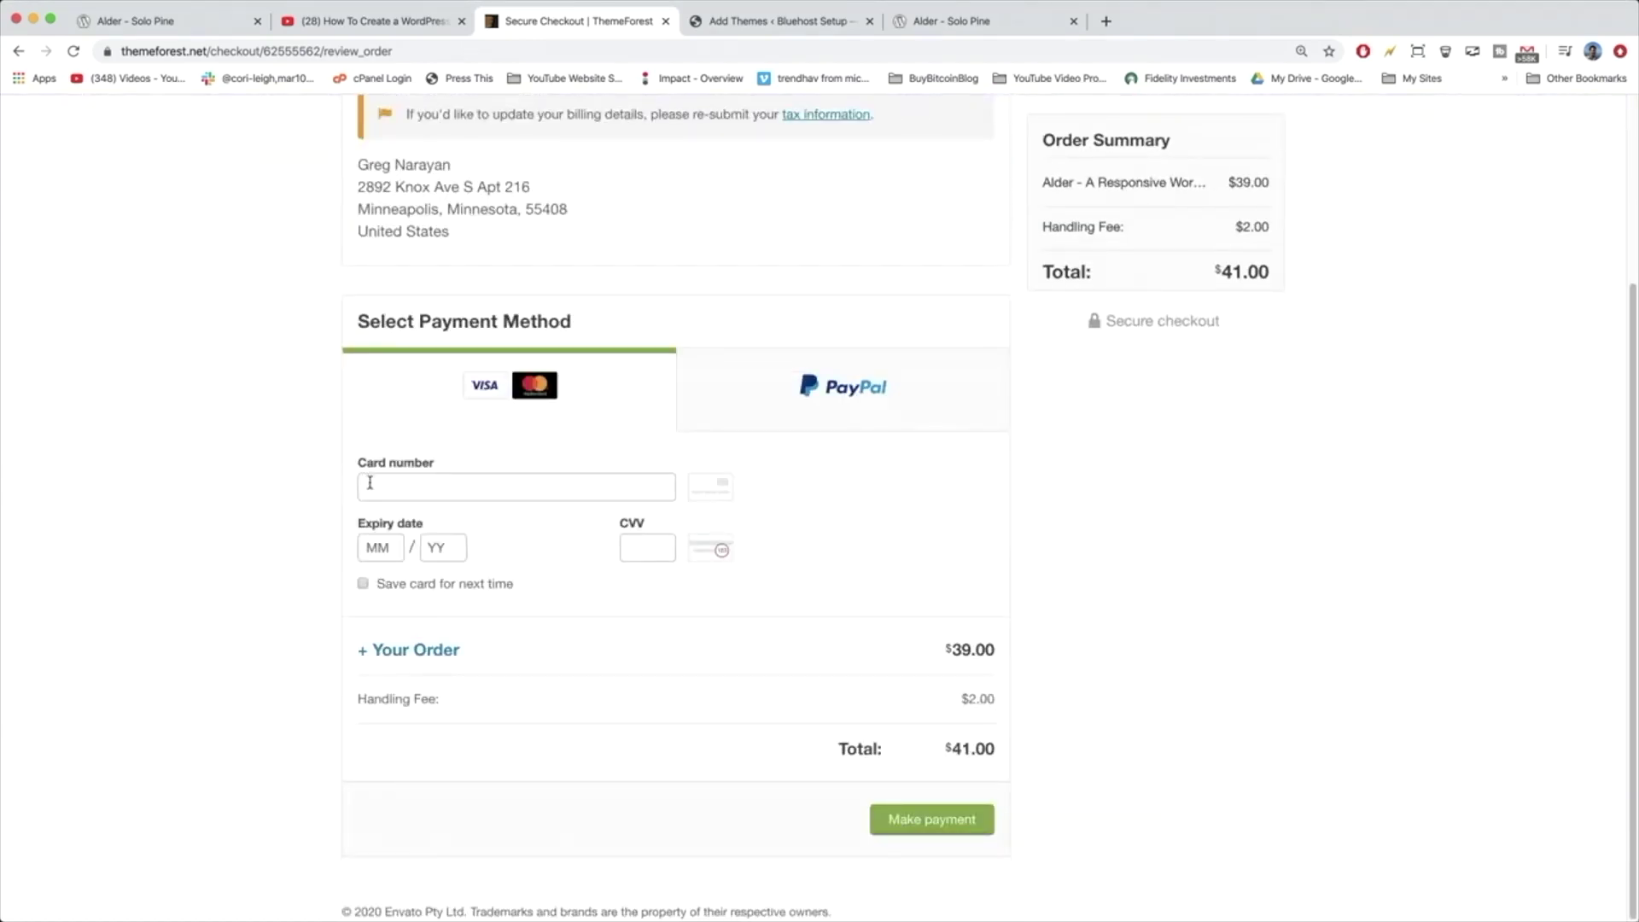
click(518, 489)
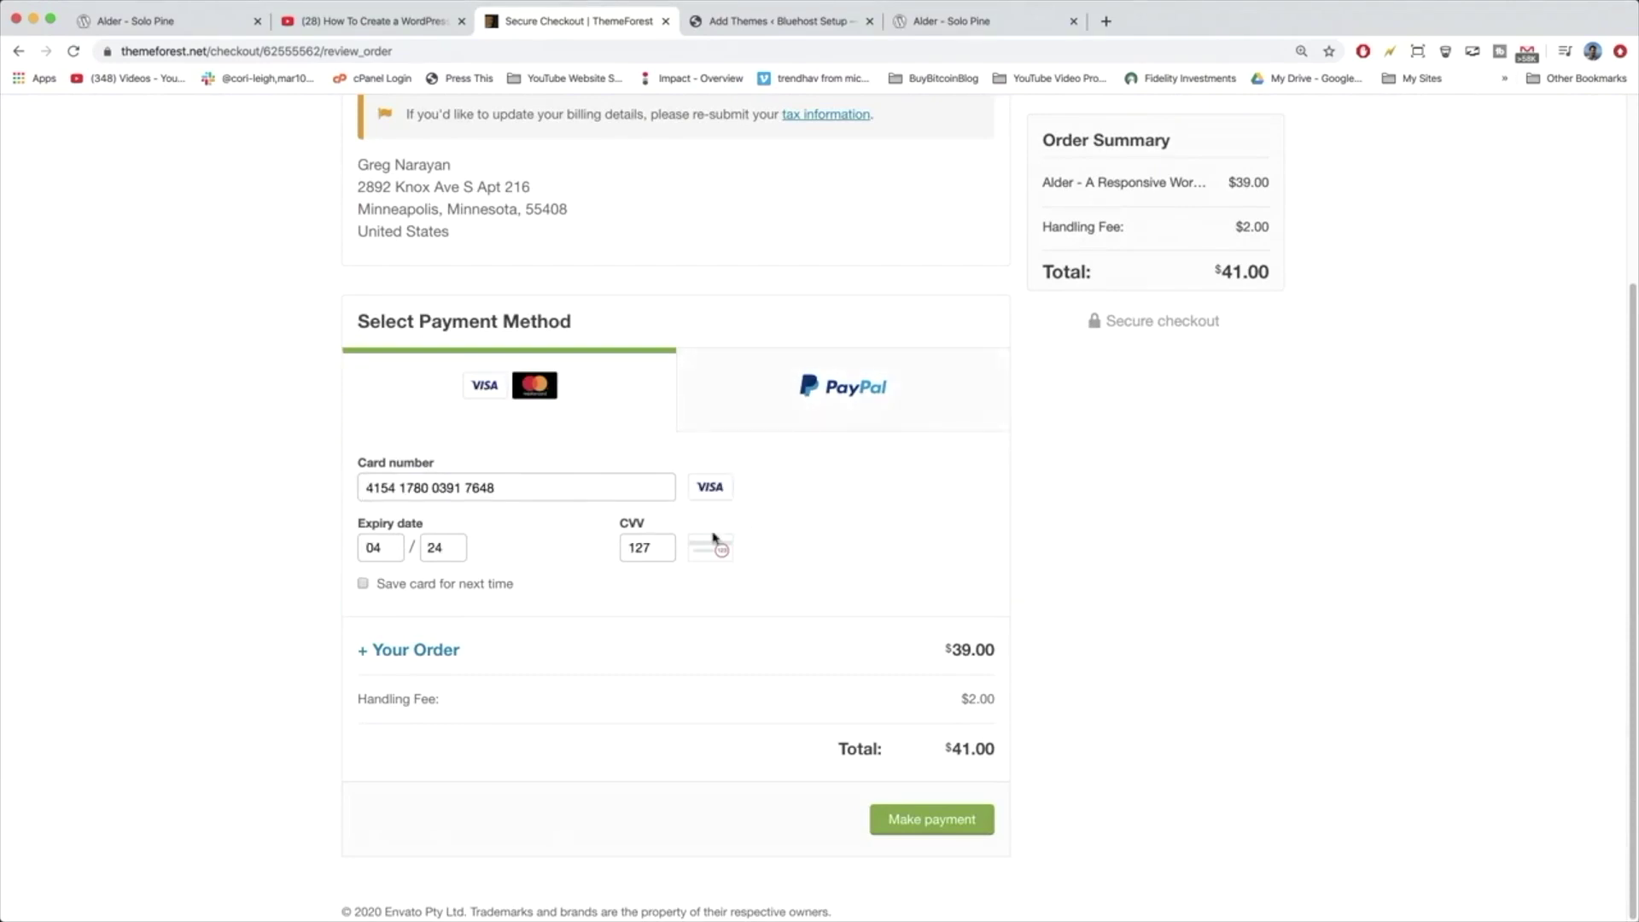
click(432, 649)
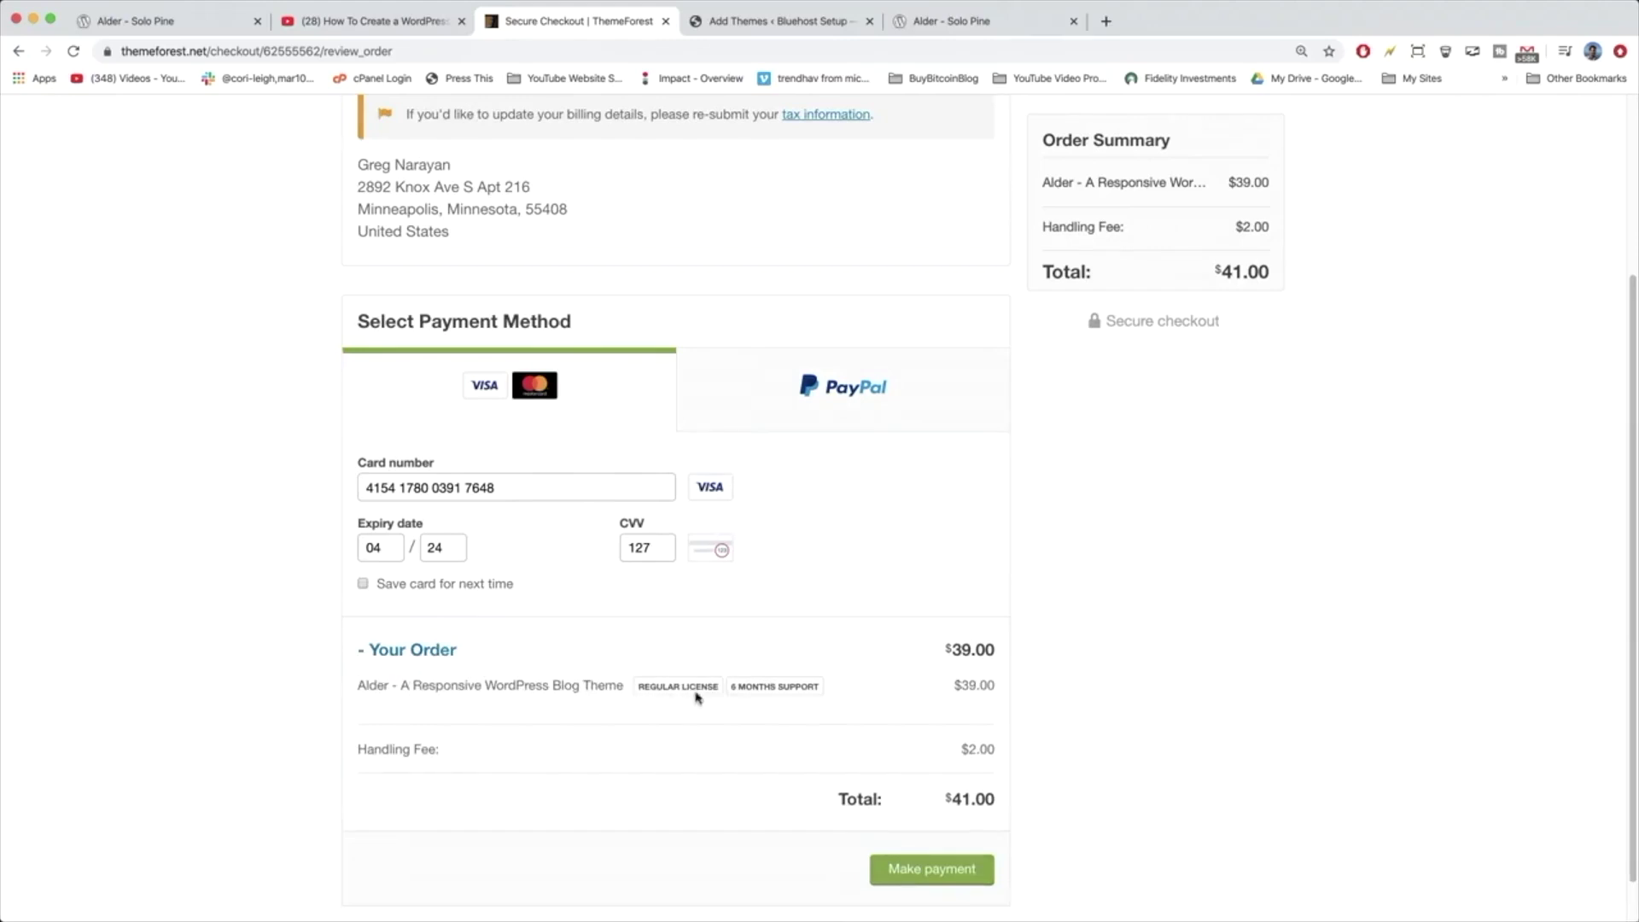
click(434, 658)
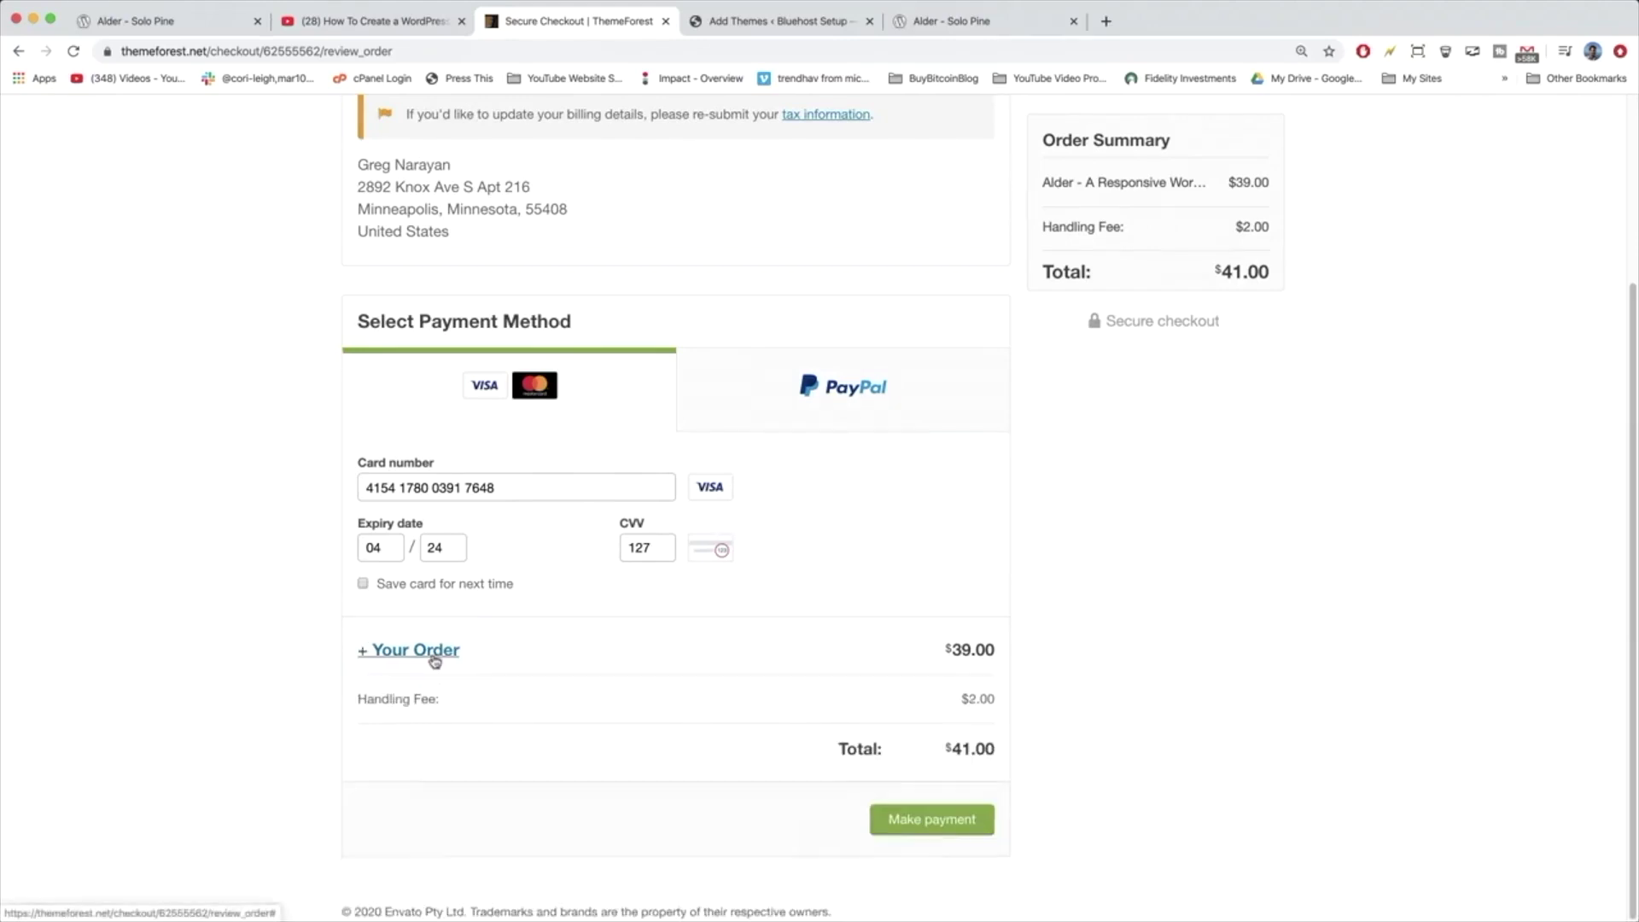
click(986, 822)
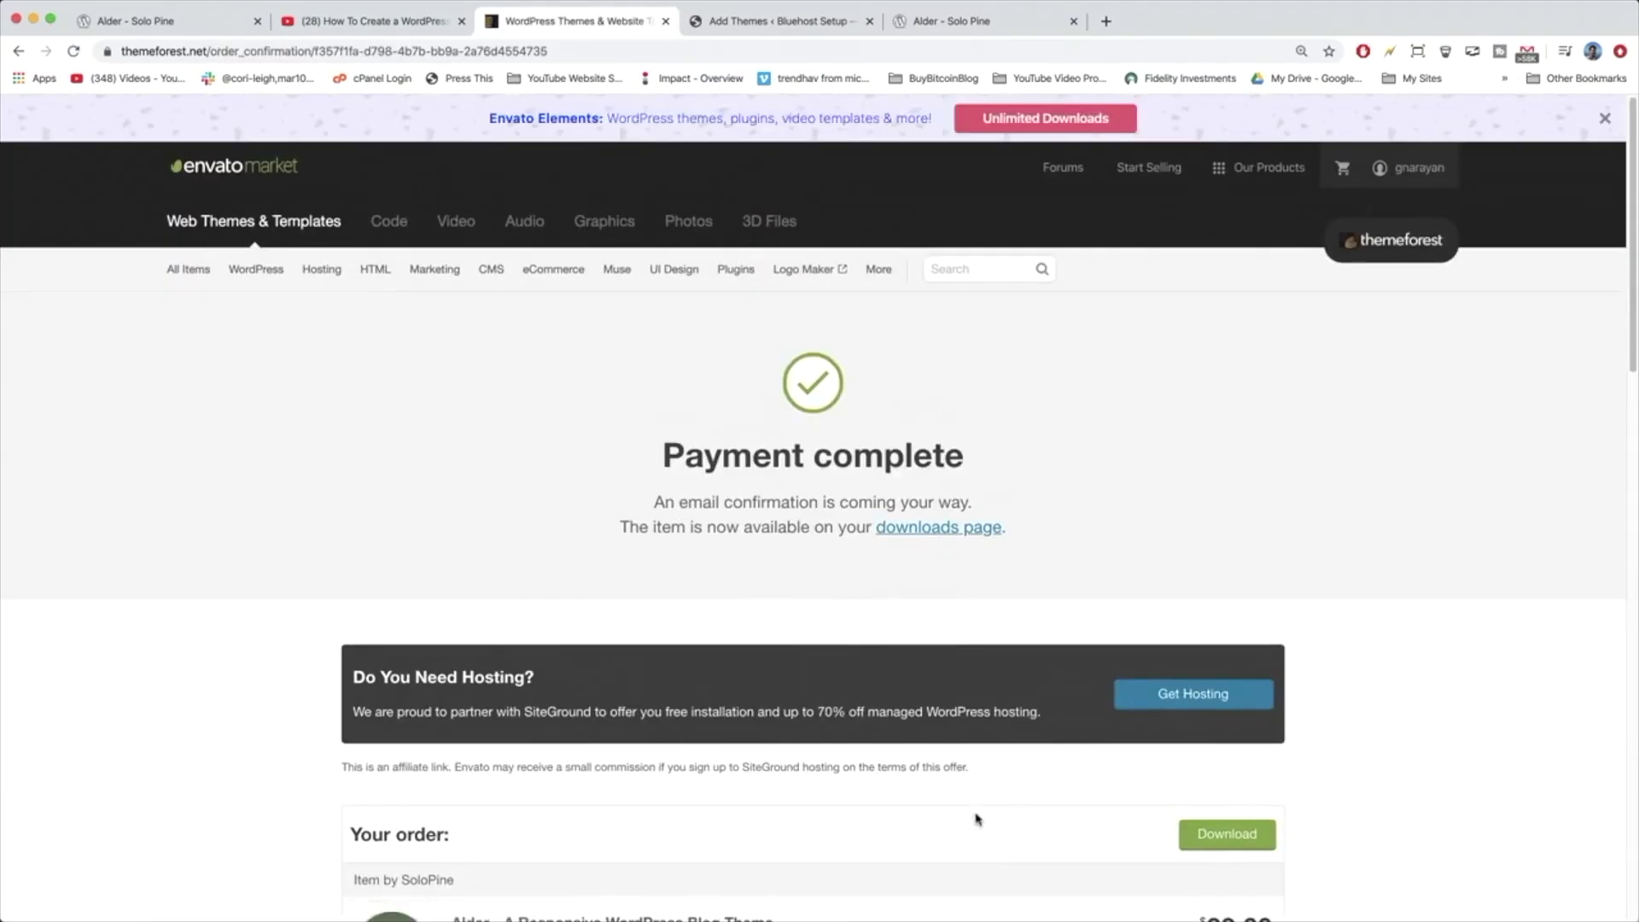
Step: From the Downloads page, save Alder's 'Installable WordPress file only' as a zip
click(979, 531)
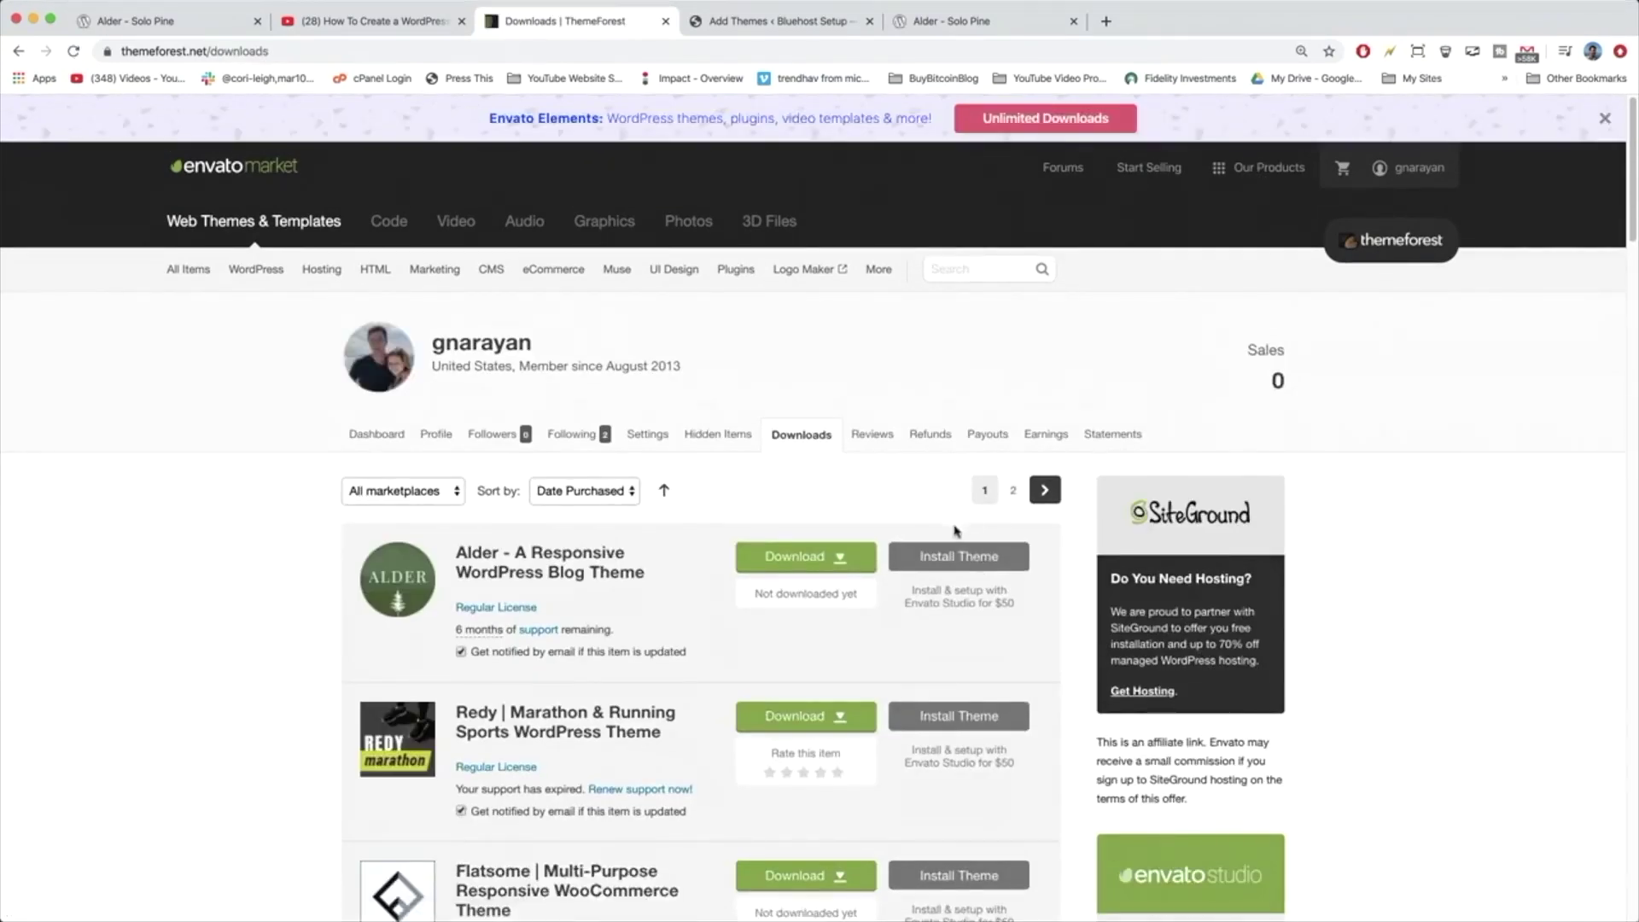
scroll(675, 517, down, 3)
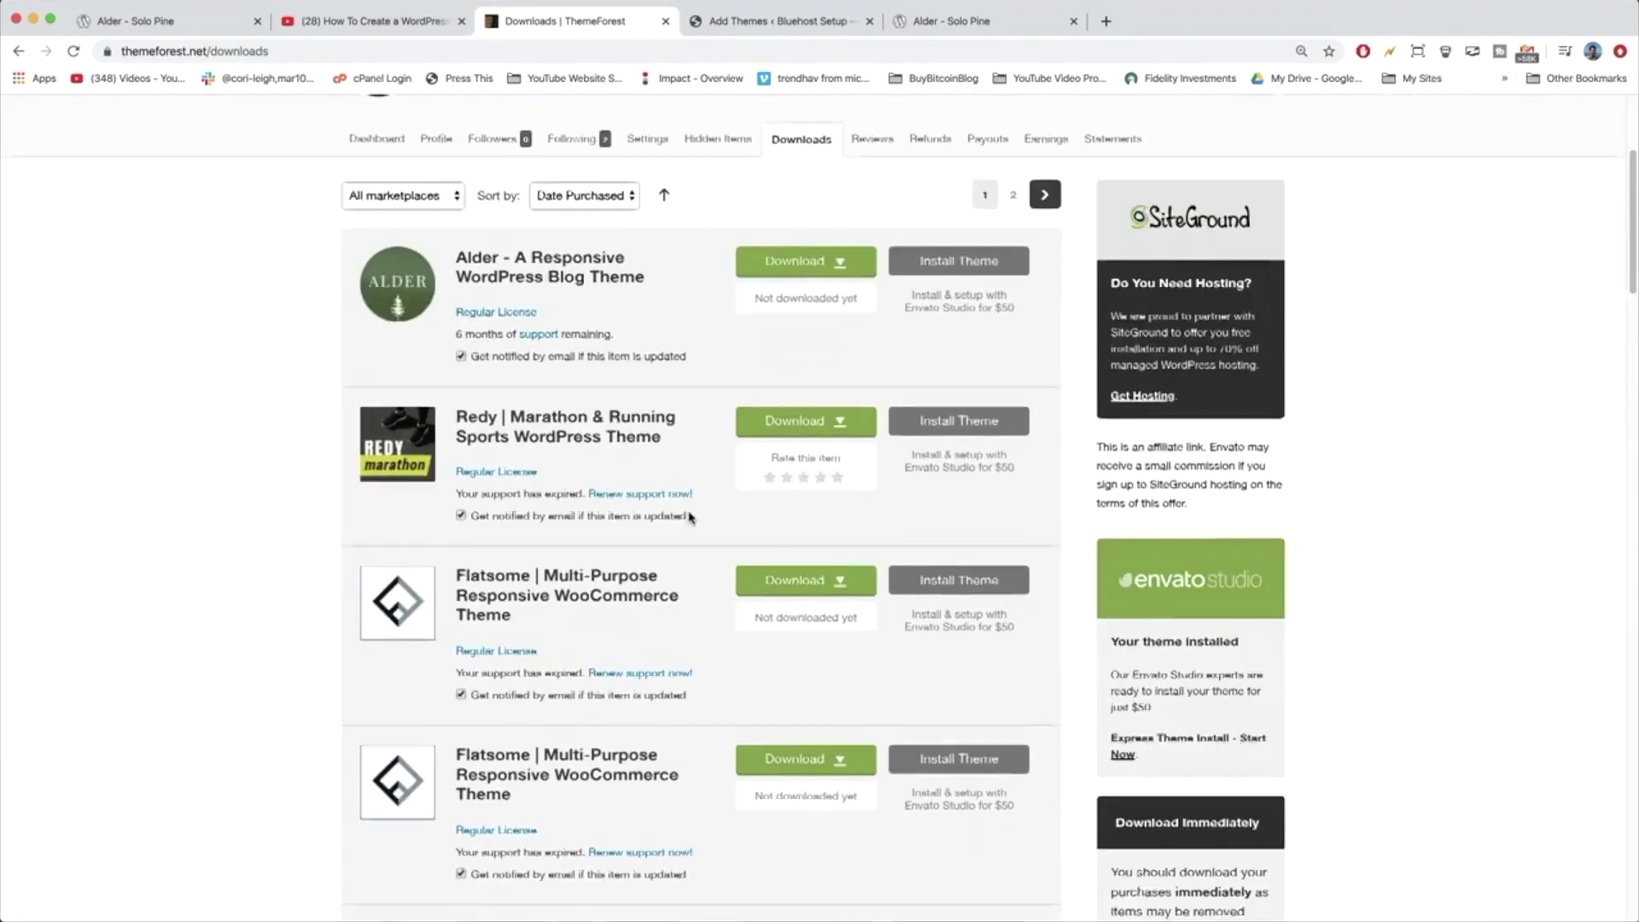
scroll(692, 516, down, 10)
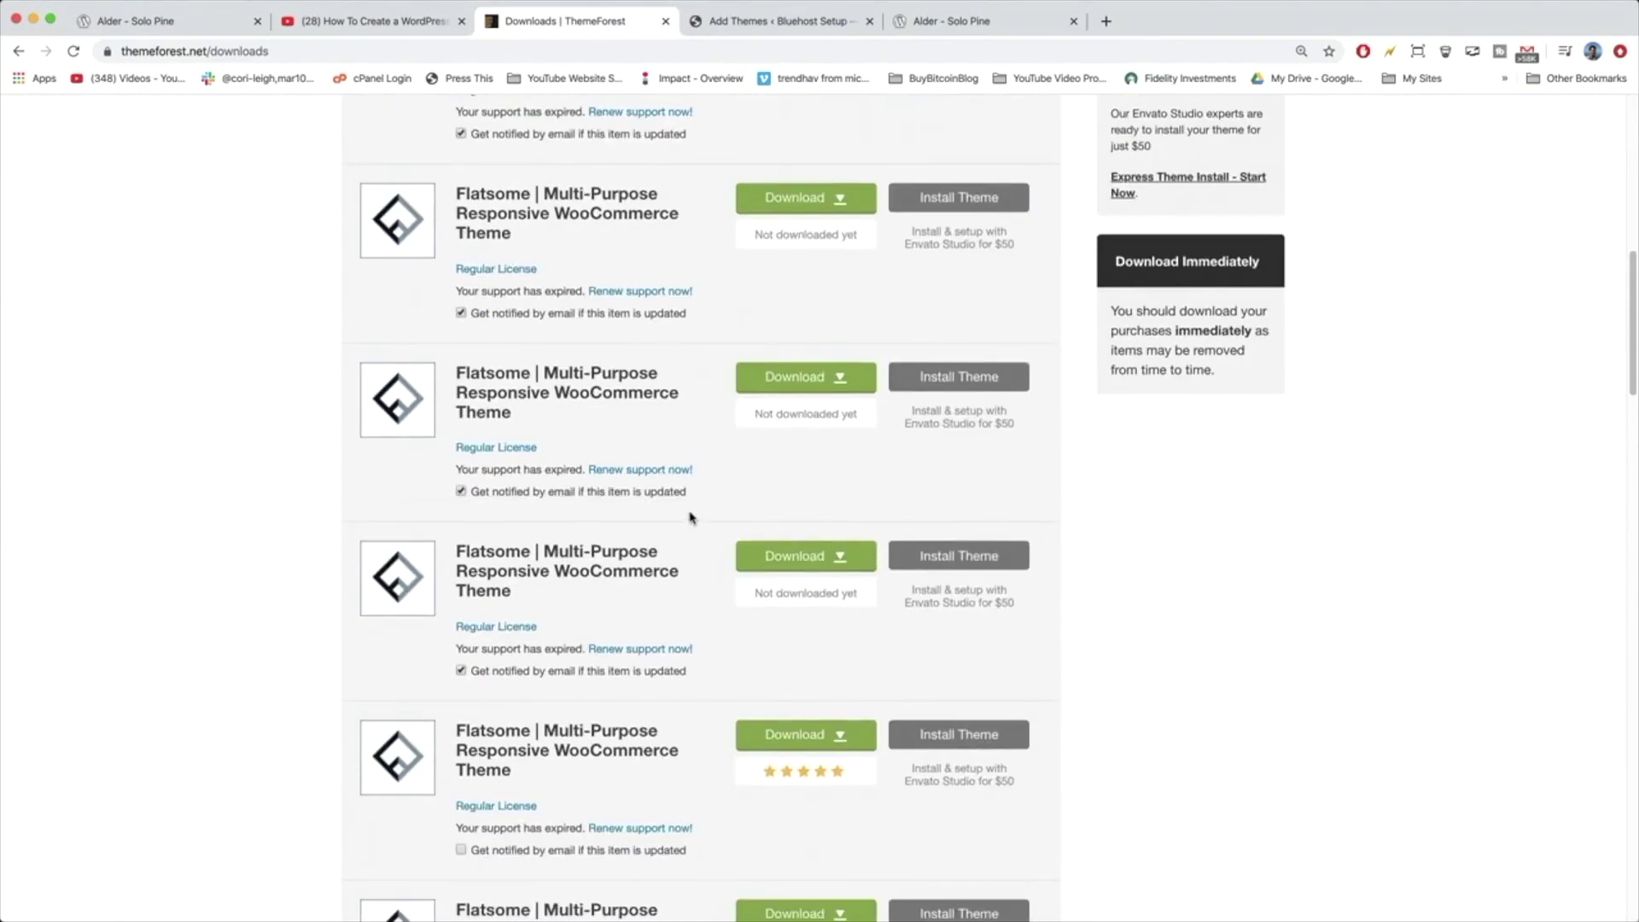
scroll(692, 516, up, 15)
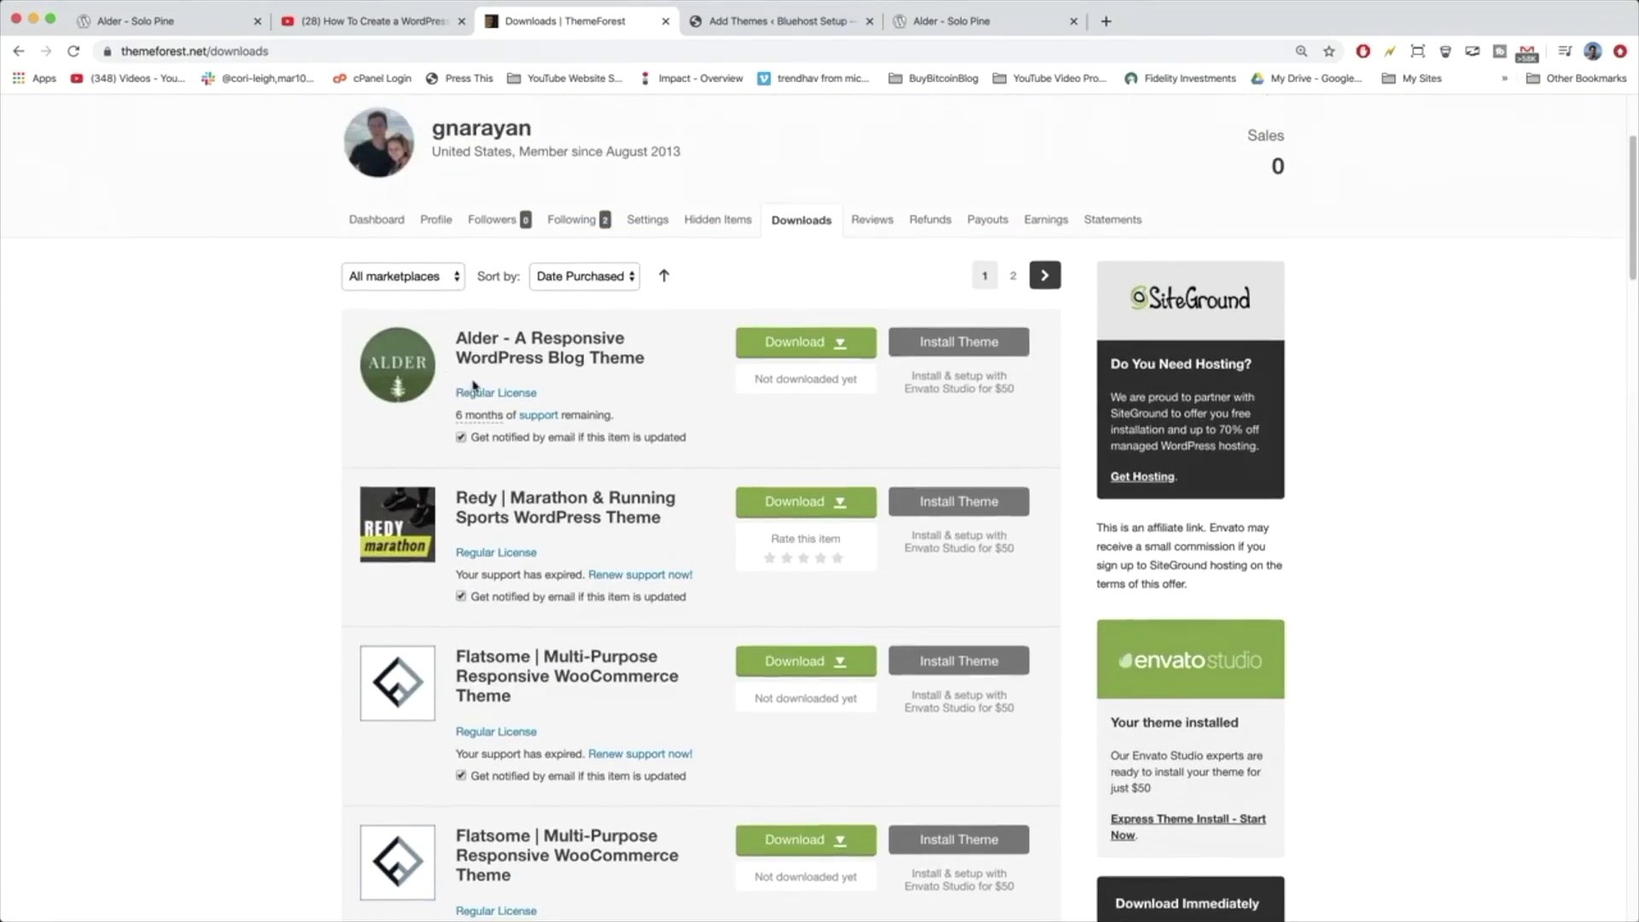
scroll(474, 386, up, 2)
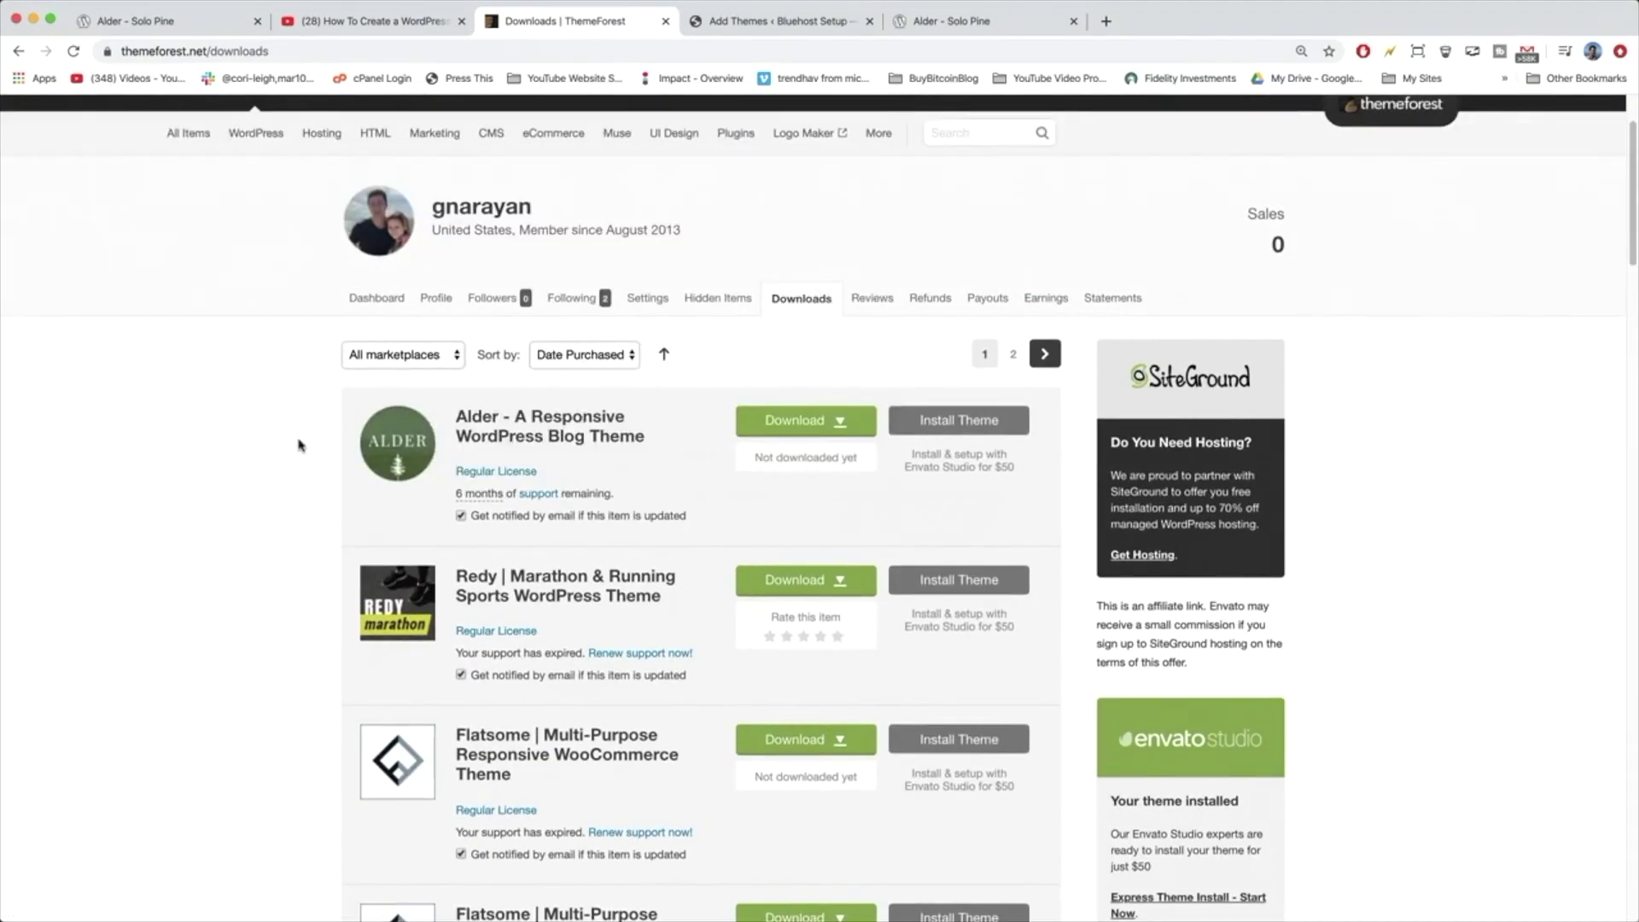
click(839, 424)
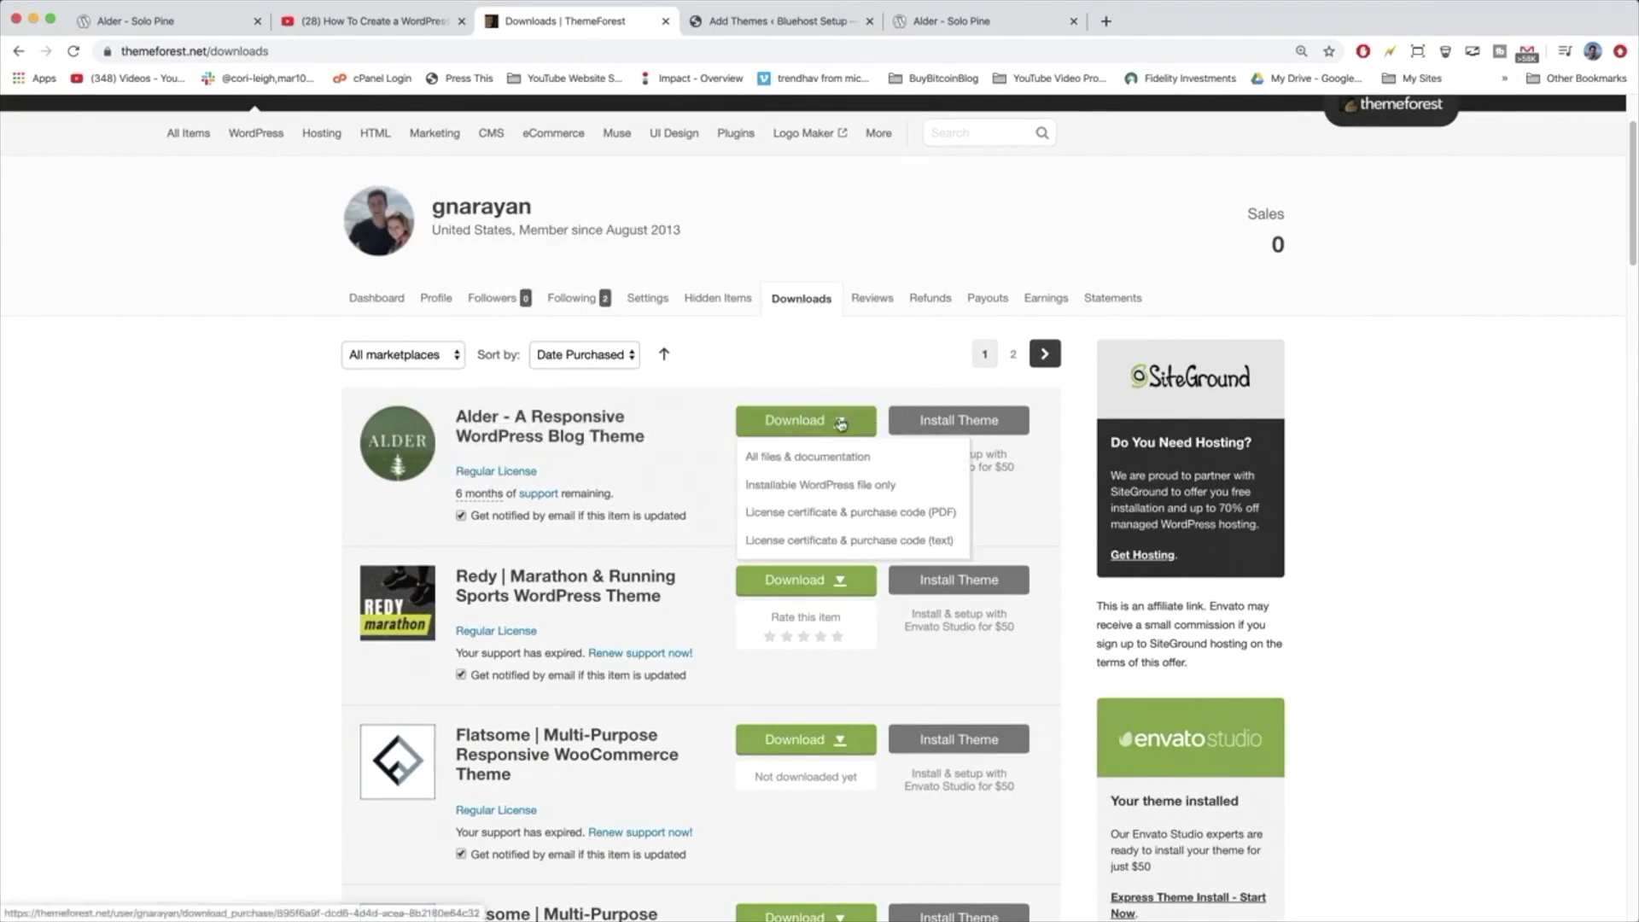
click(796, 461)
click(823, 427)
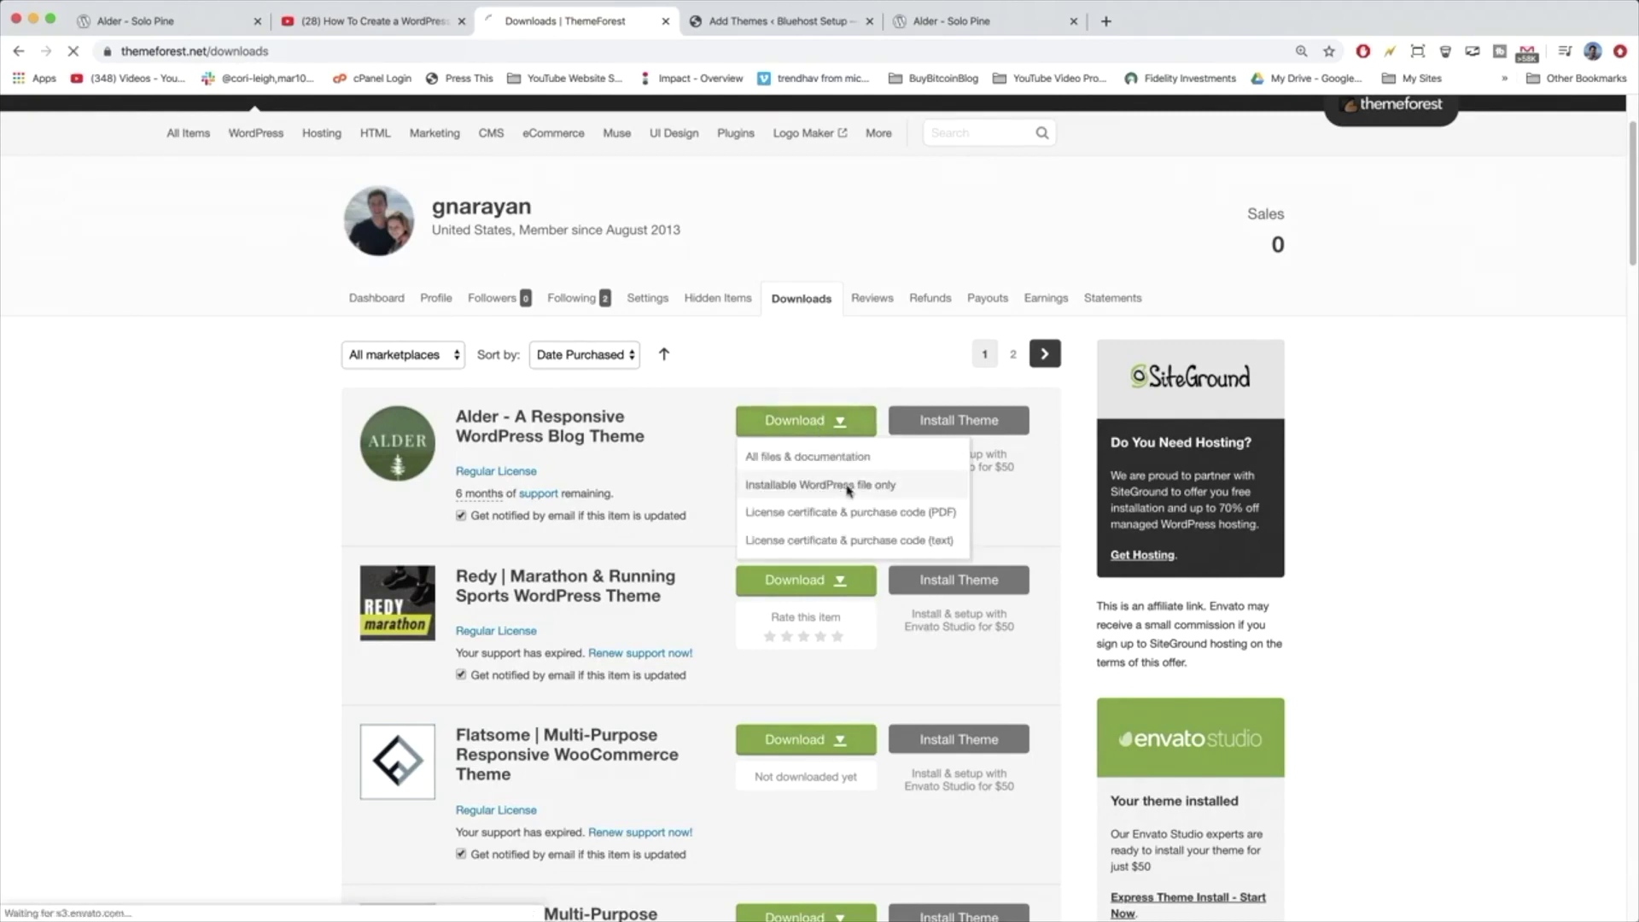
click(849, 486)
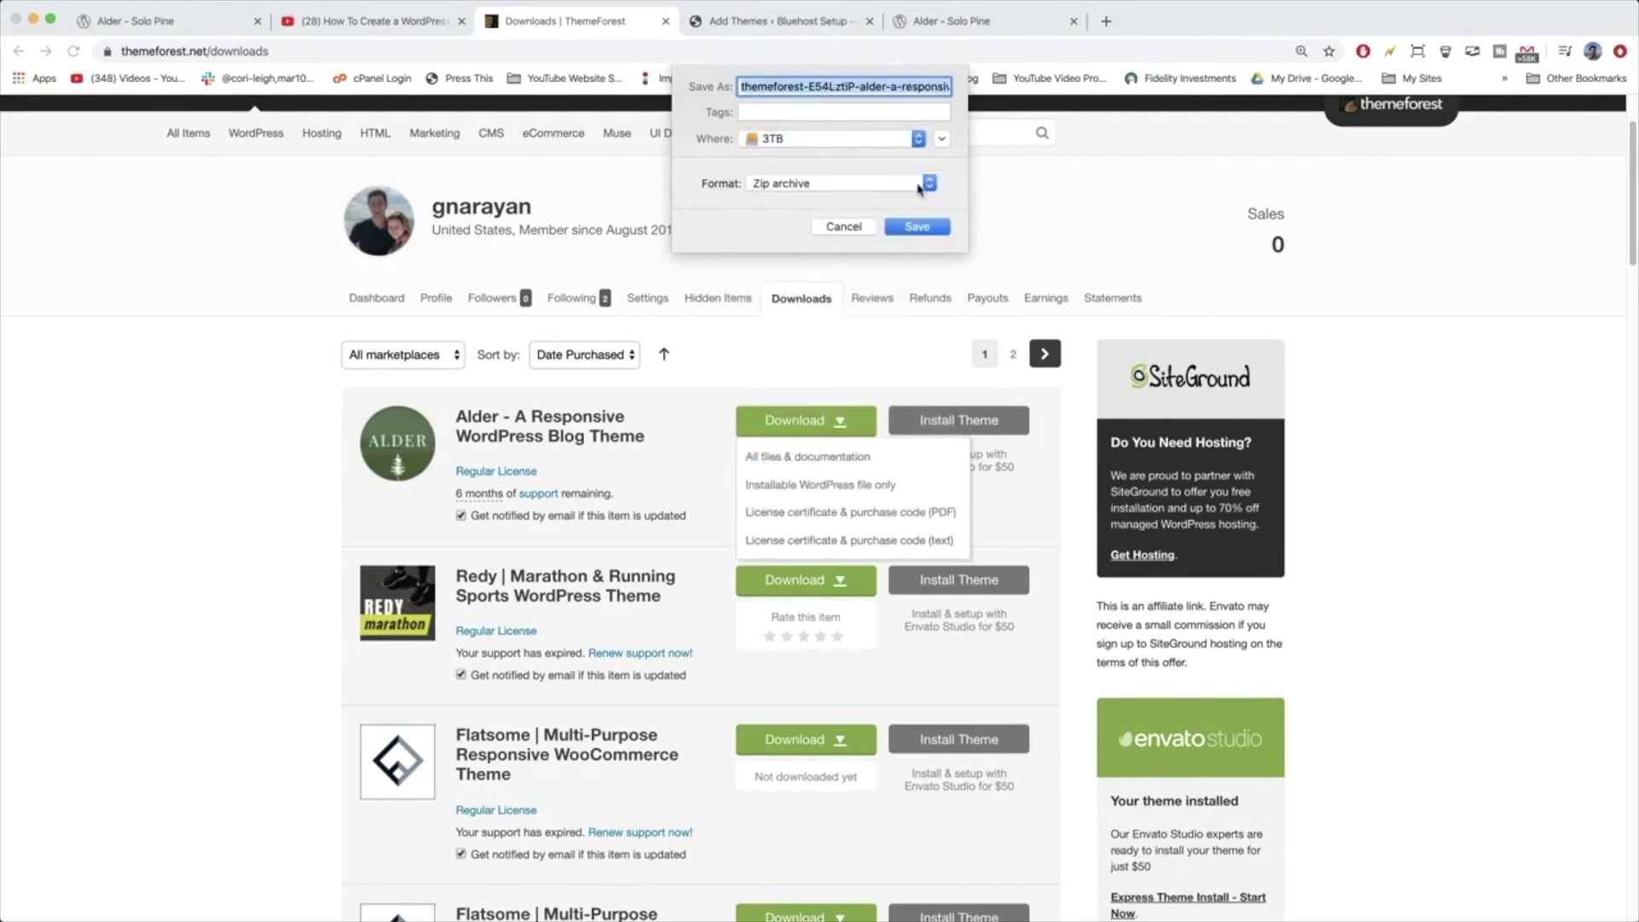
click(929, 227)
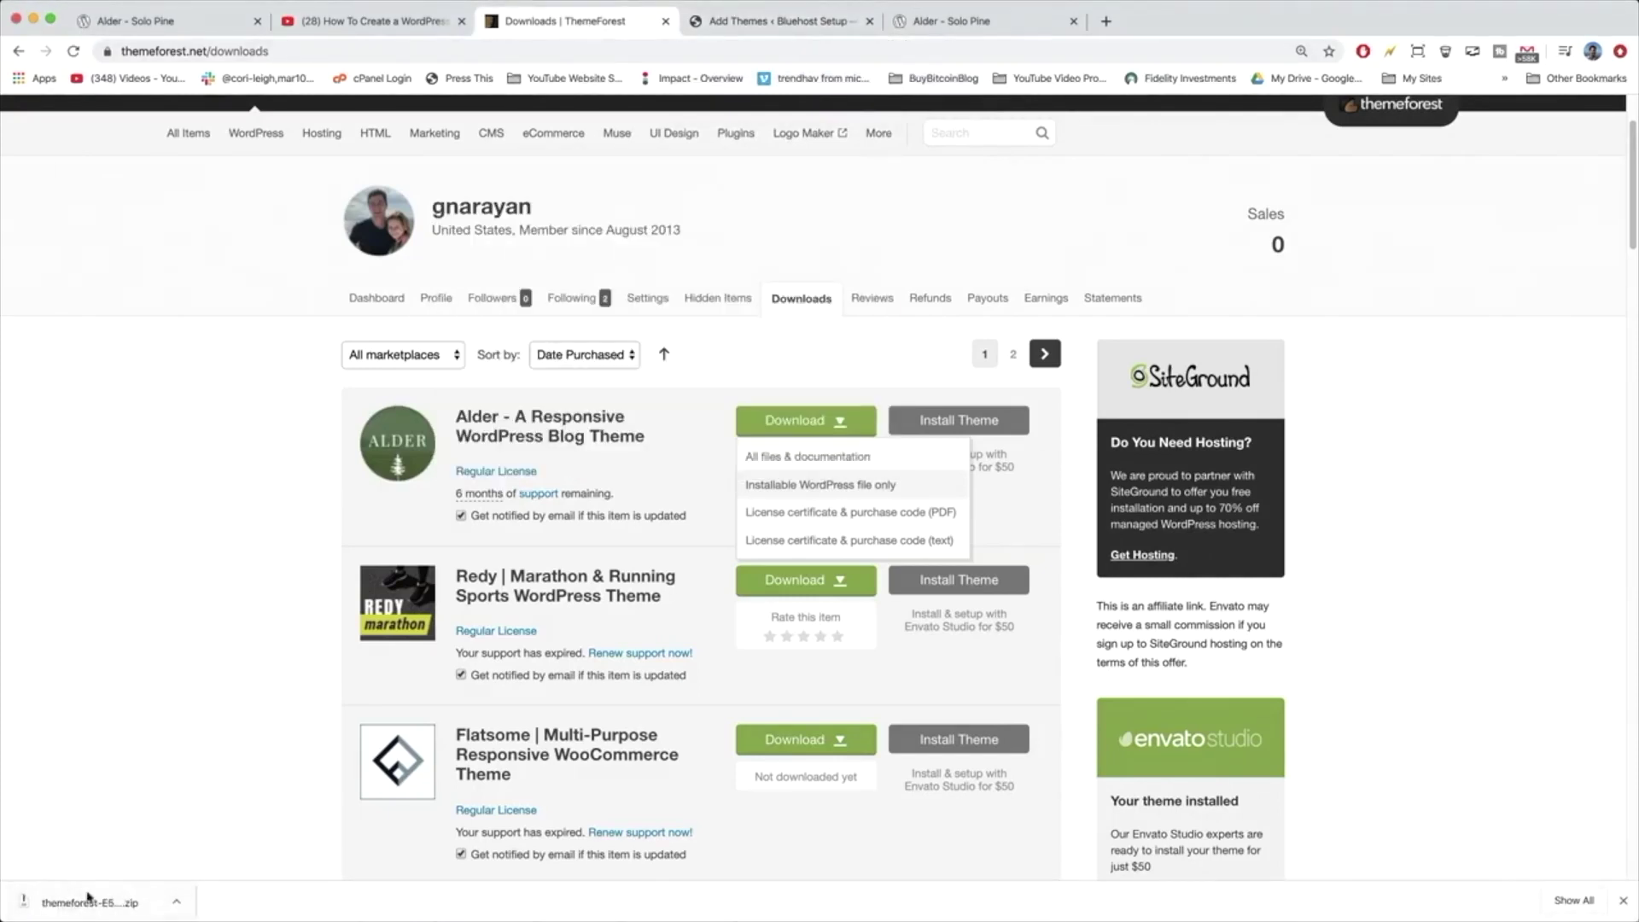
Step: Upload the downloaded Alder zip through Upload Theme and install it
click(719, 23)
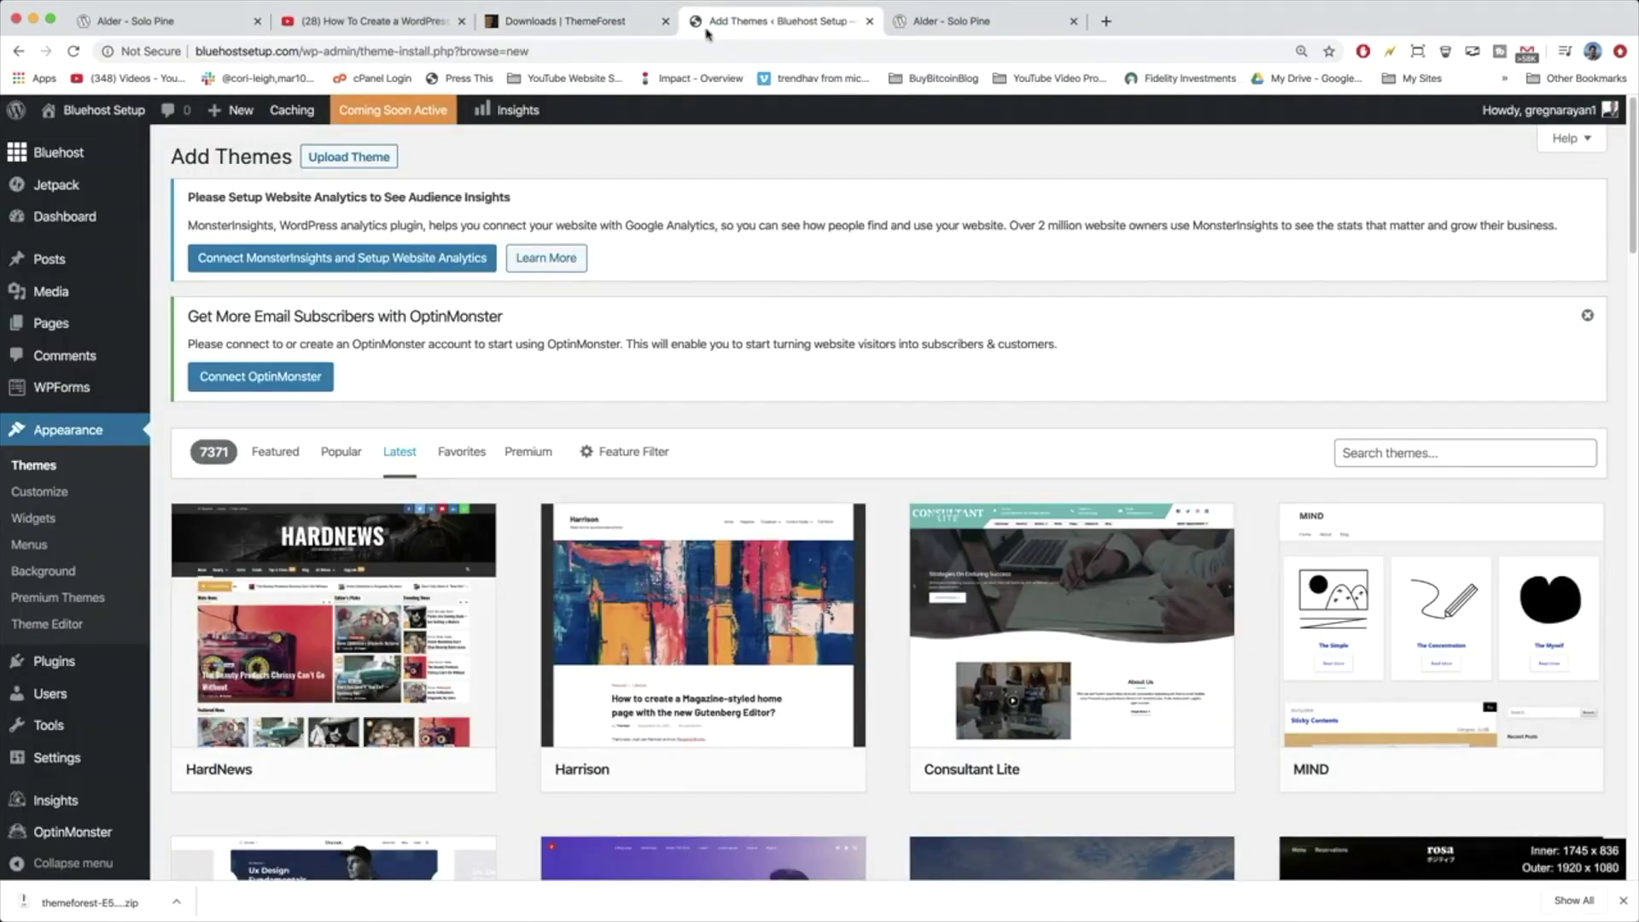
click(355, 161)
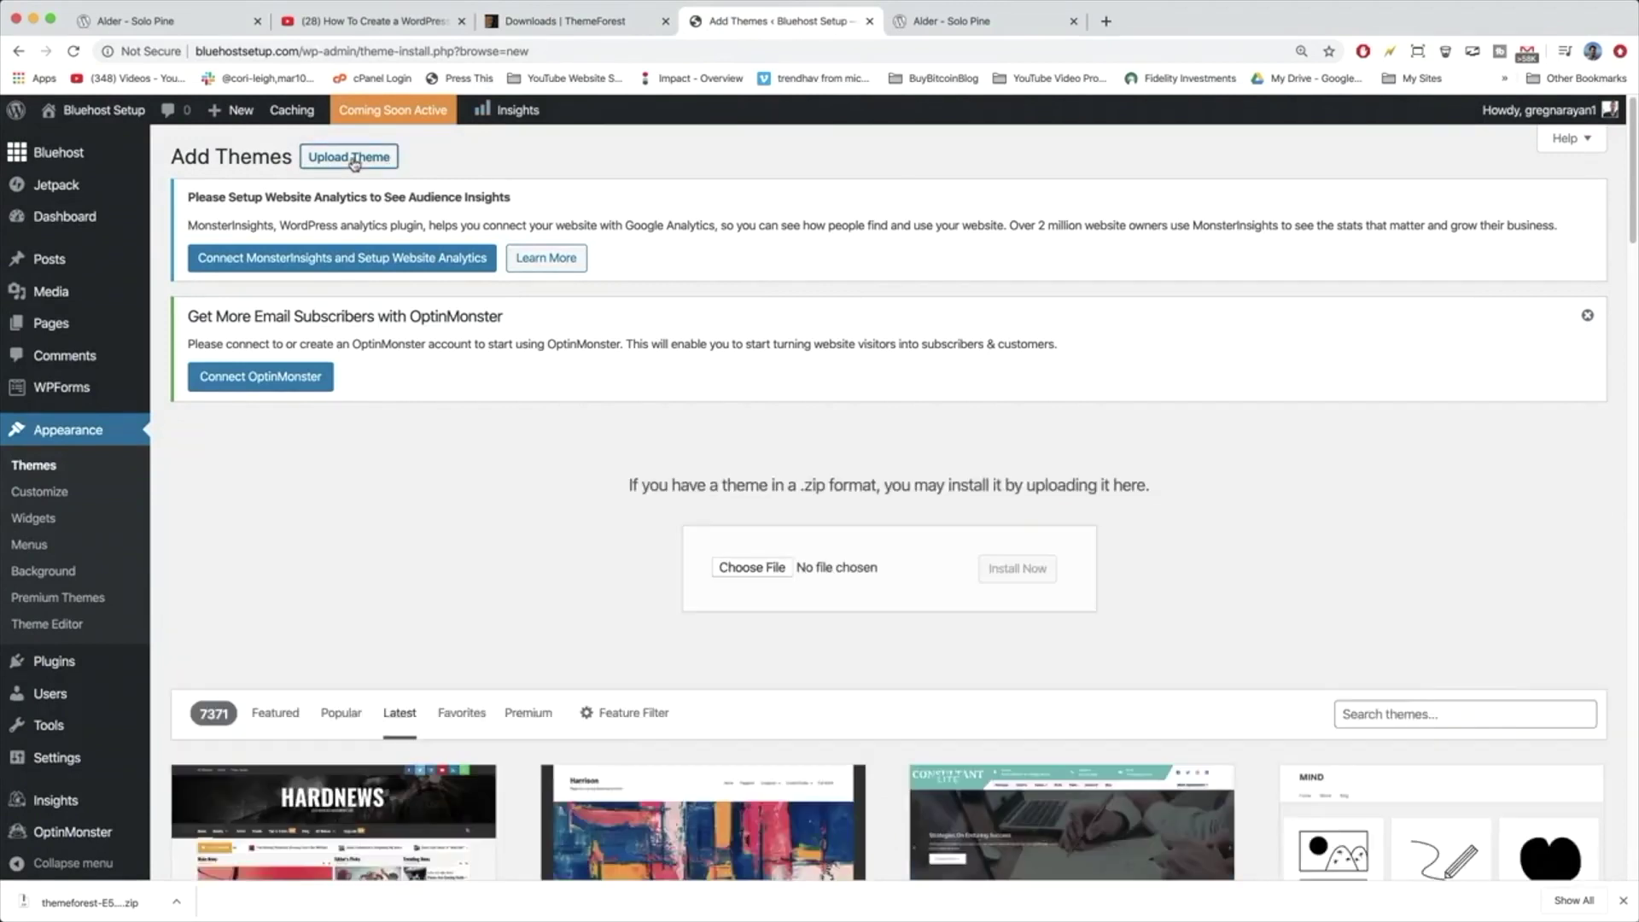
click(748, 570)
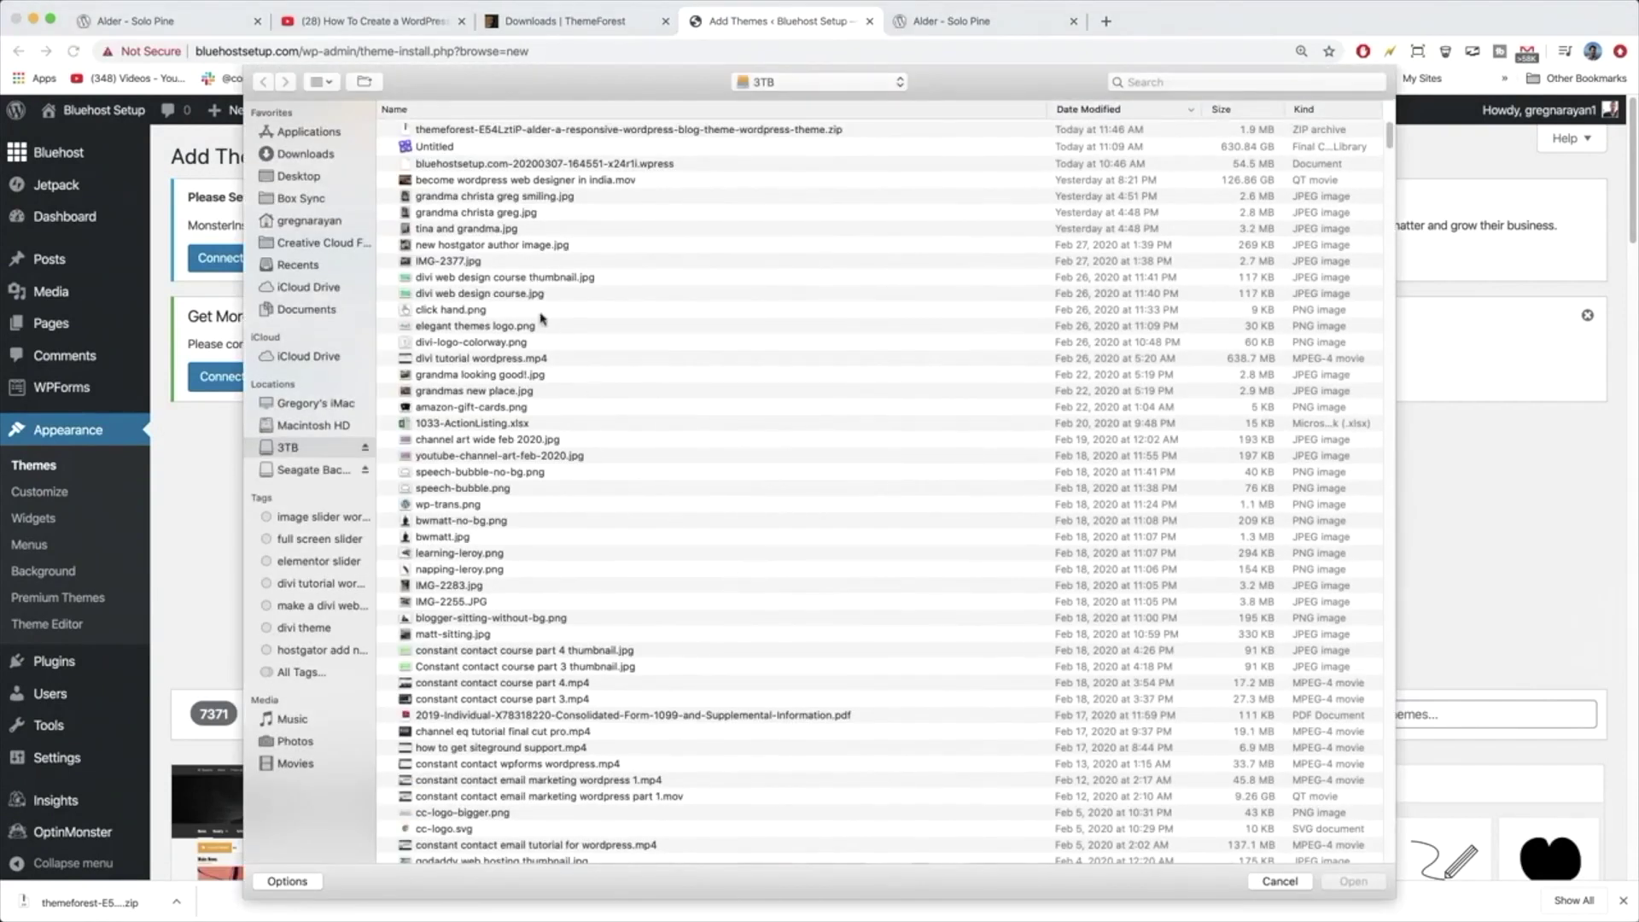
click(560, 129)
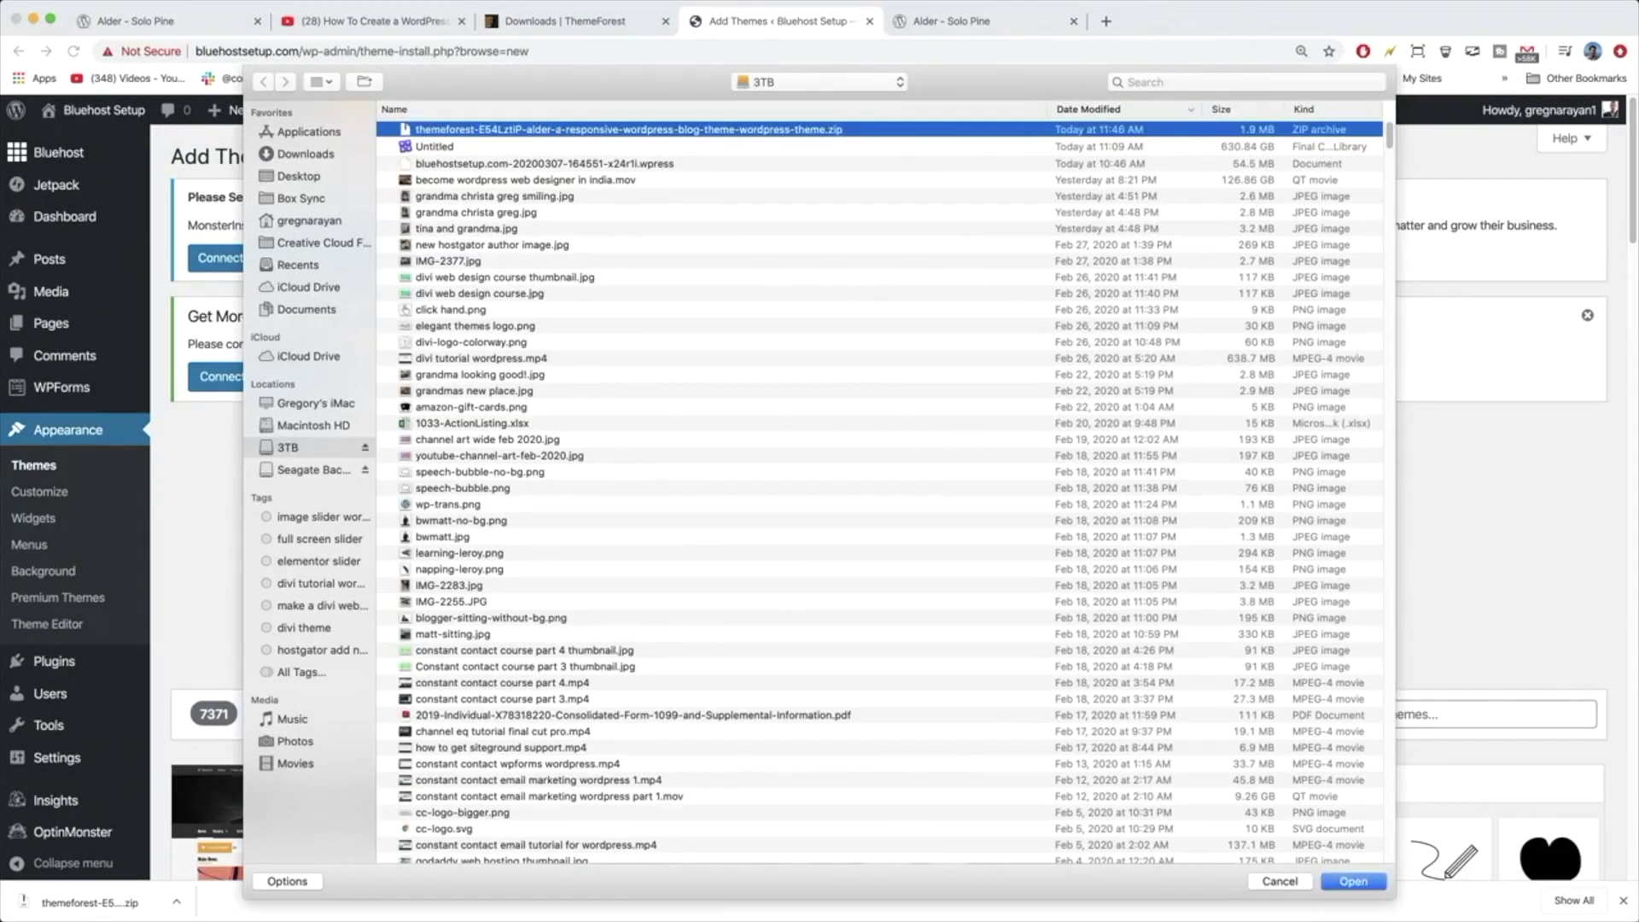
click(1365, 884)
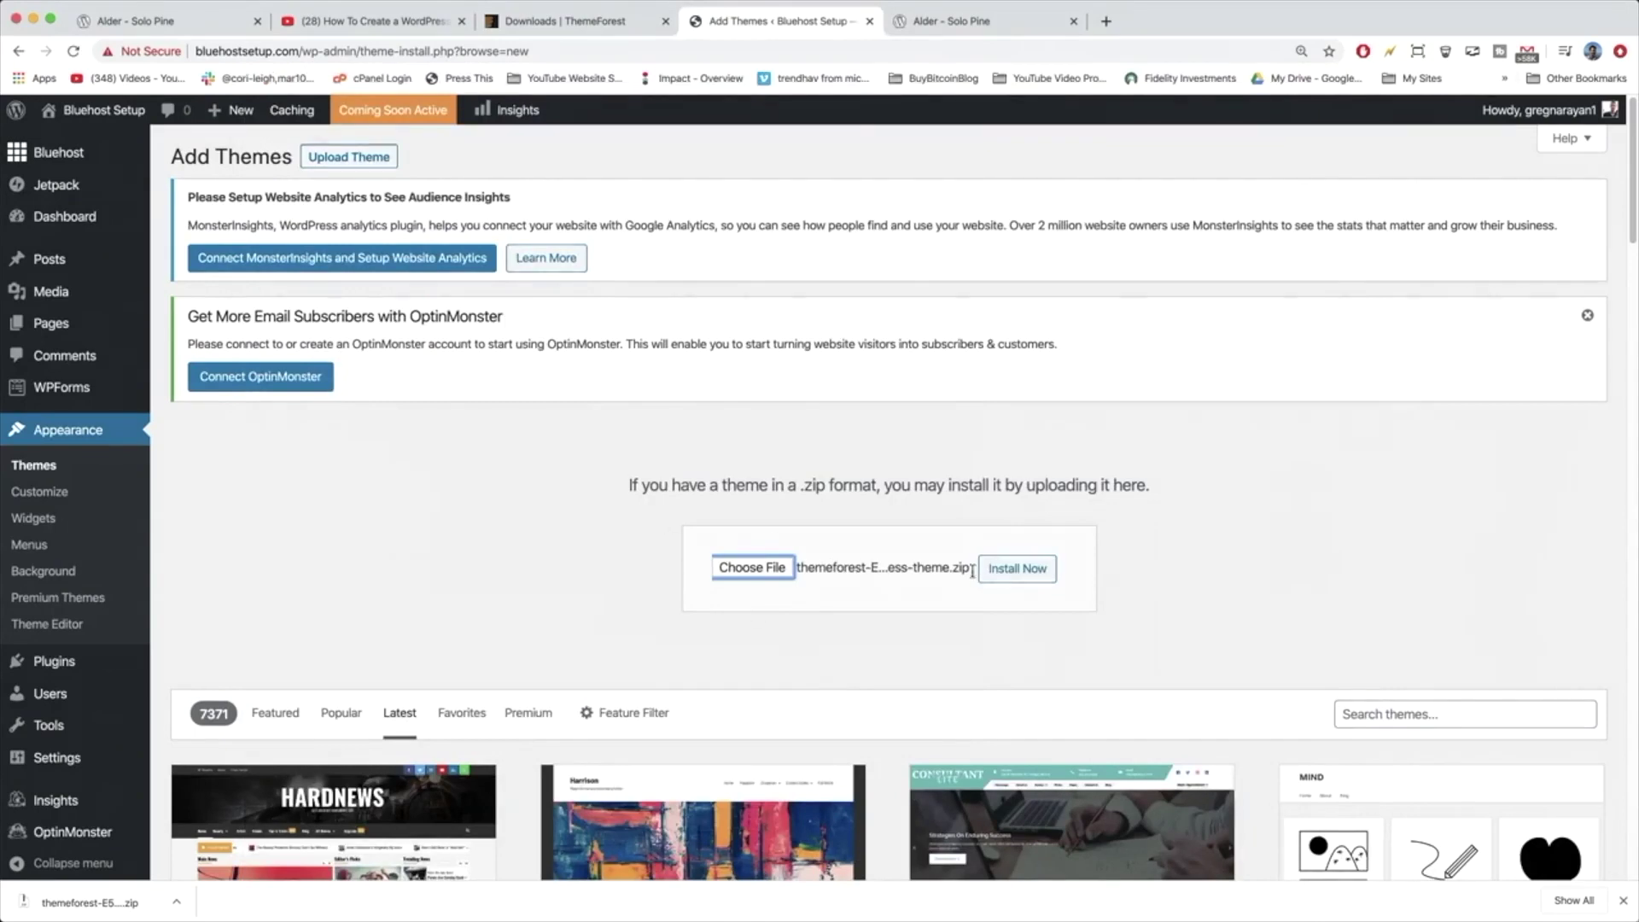
click(1008, 572)
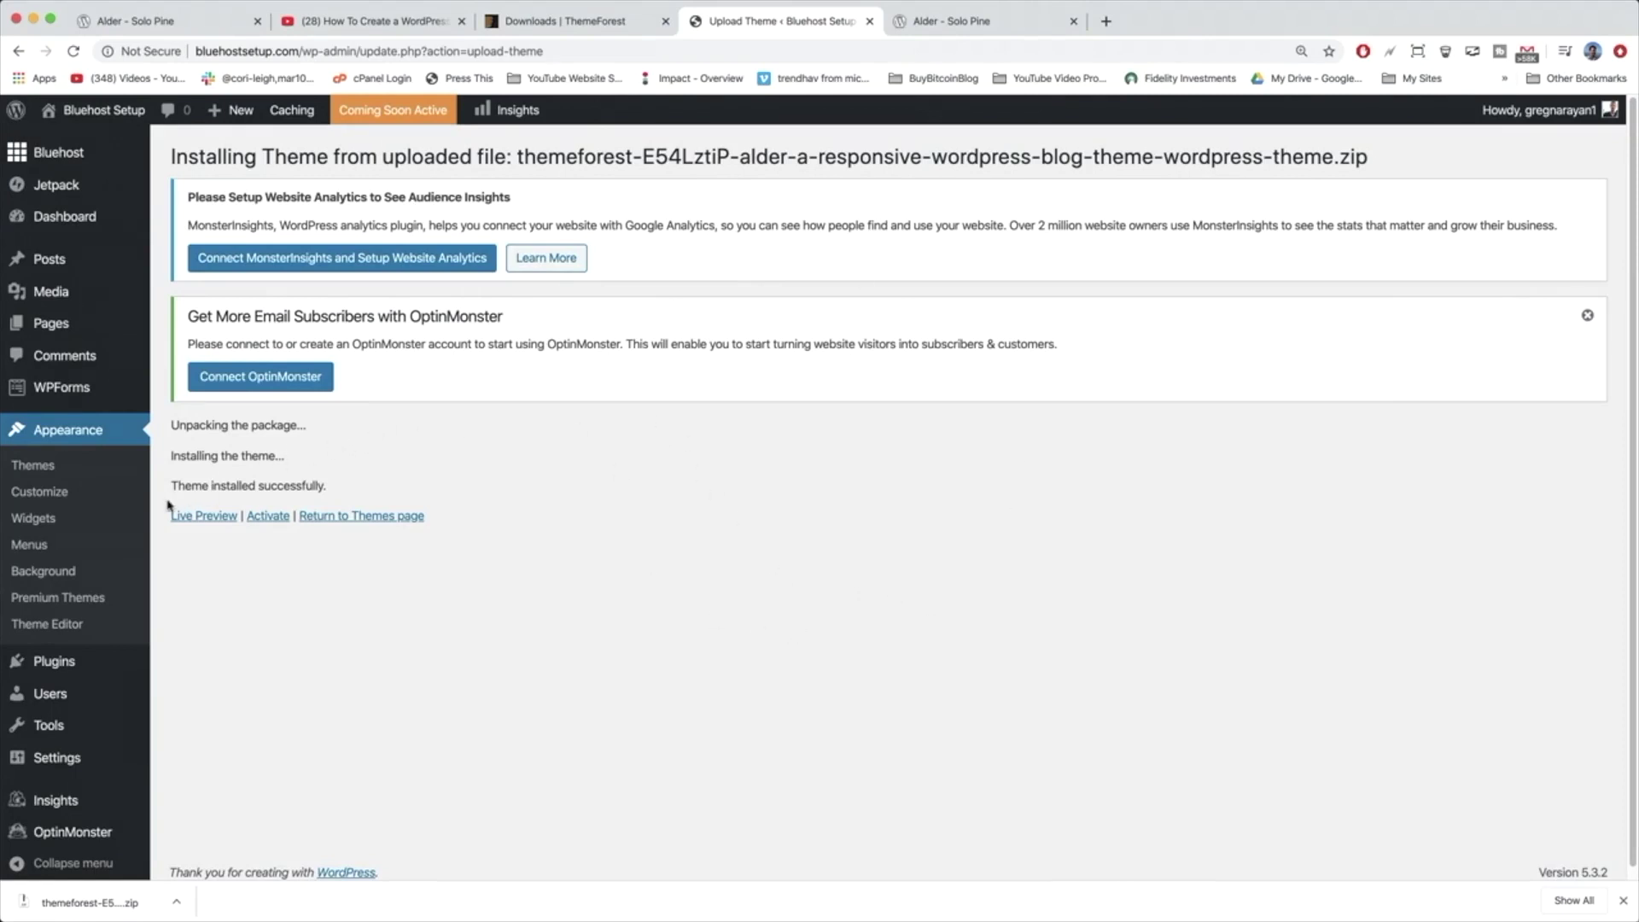
Step: Activate the newly installed Alder theme from the installed-successfully screen
drag(171, 490, 333, 487)
click(355, 493)
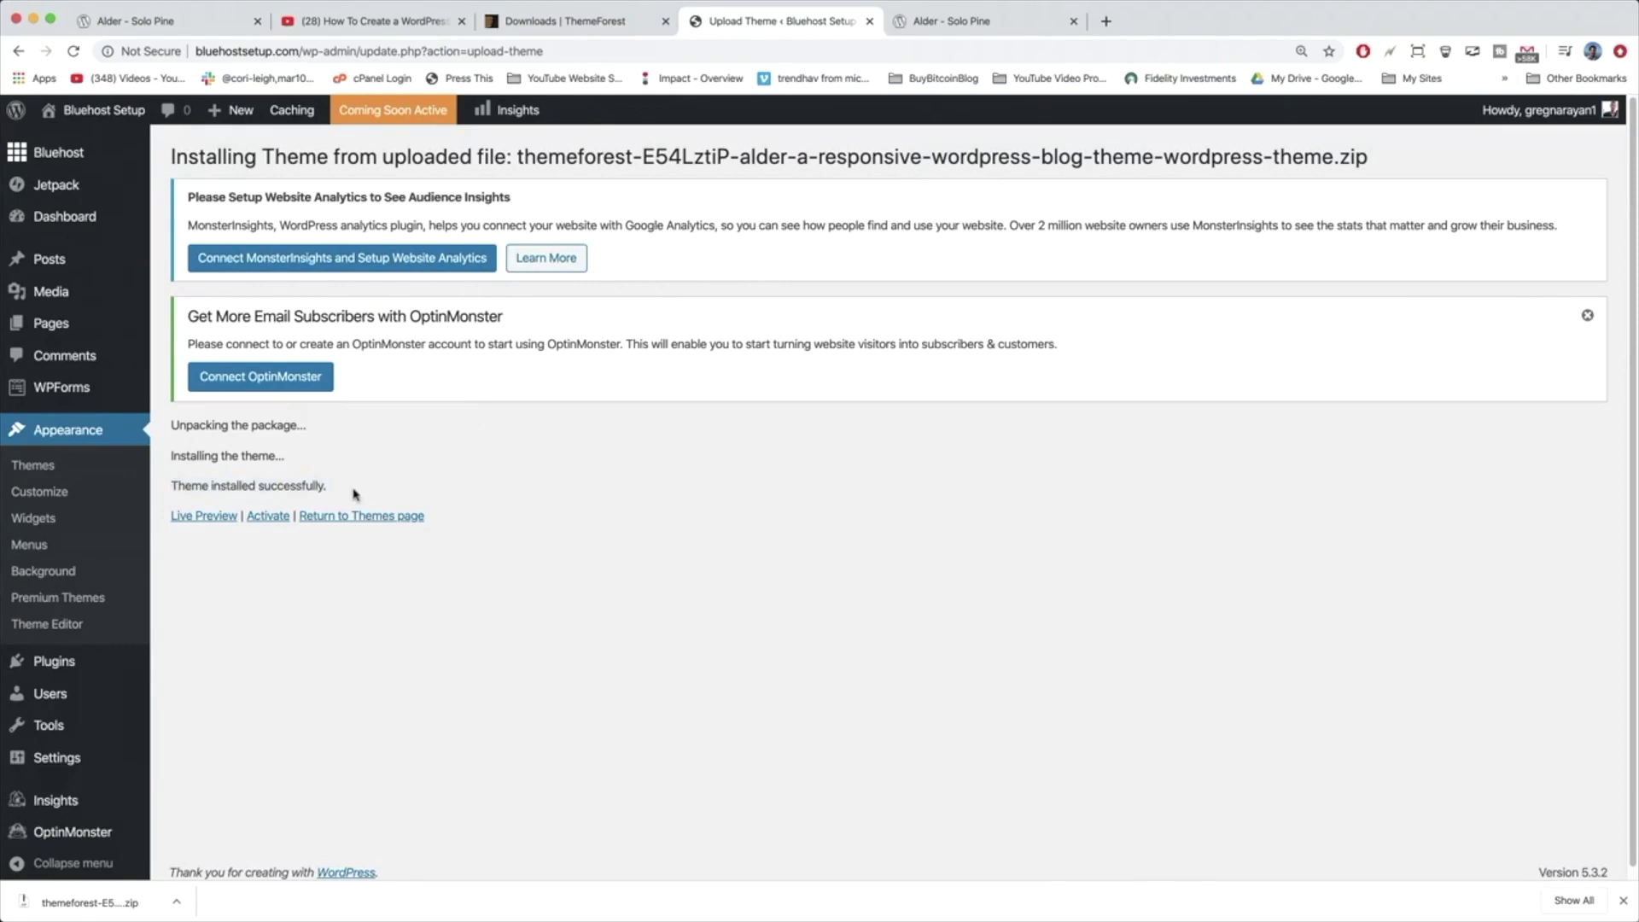
click(269, 522)
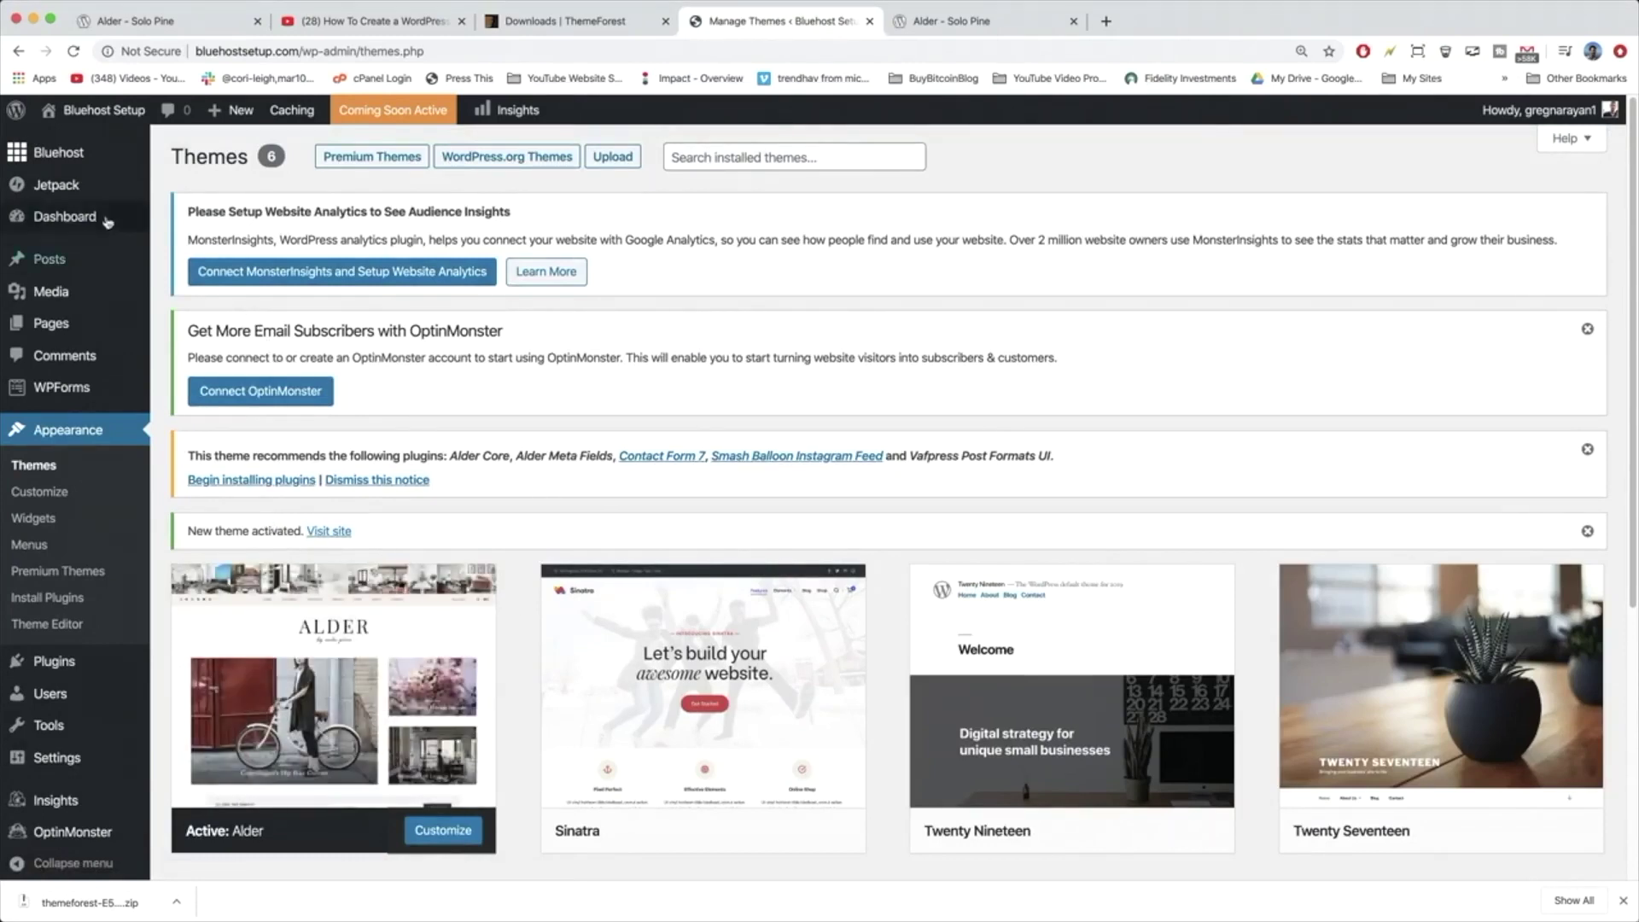
Step: Visit the live site and scroll the front page showing the Alder design and Hello world! post
click(107, 112)
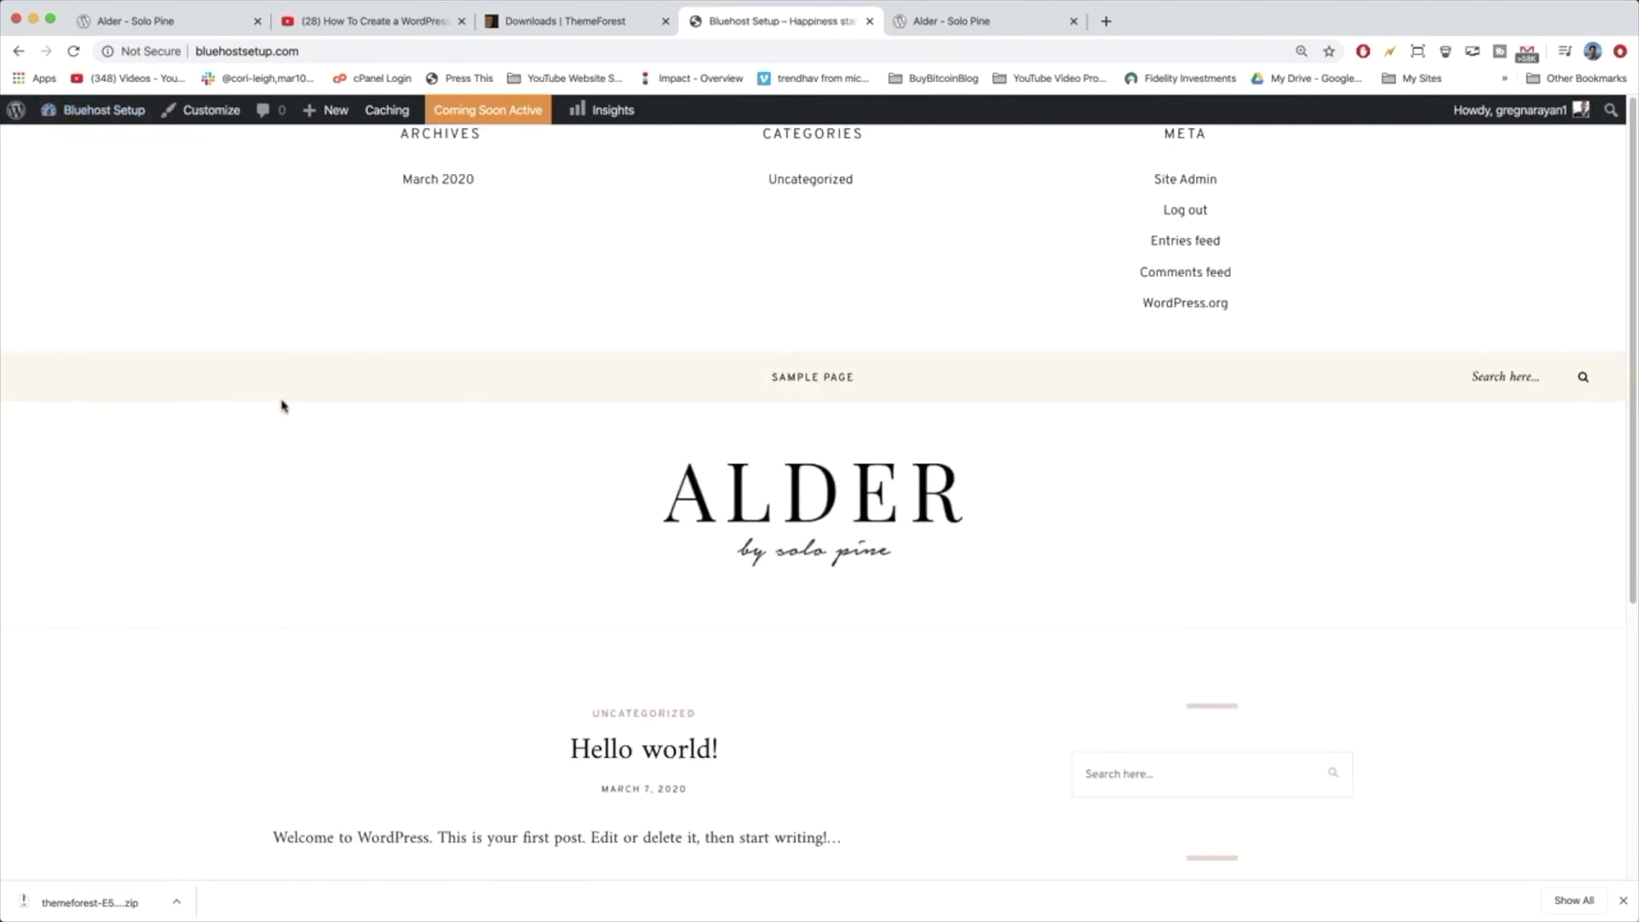
scroll(322, 447, down, 5)
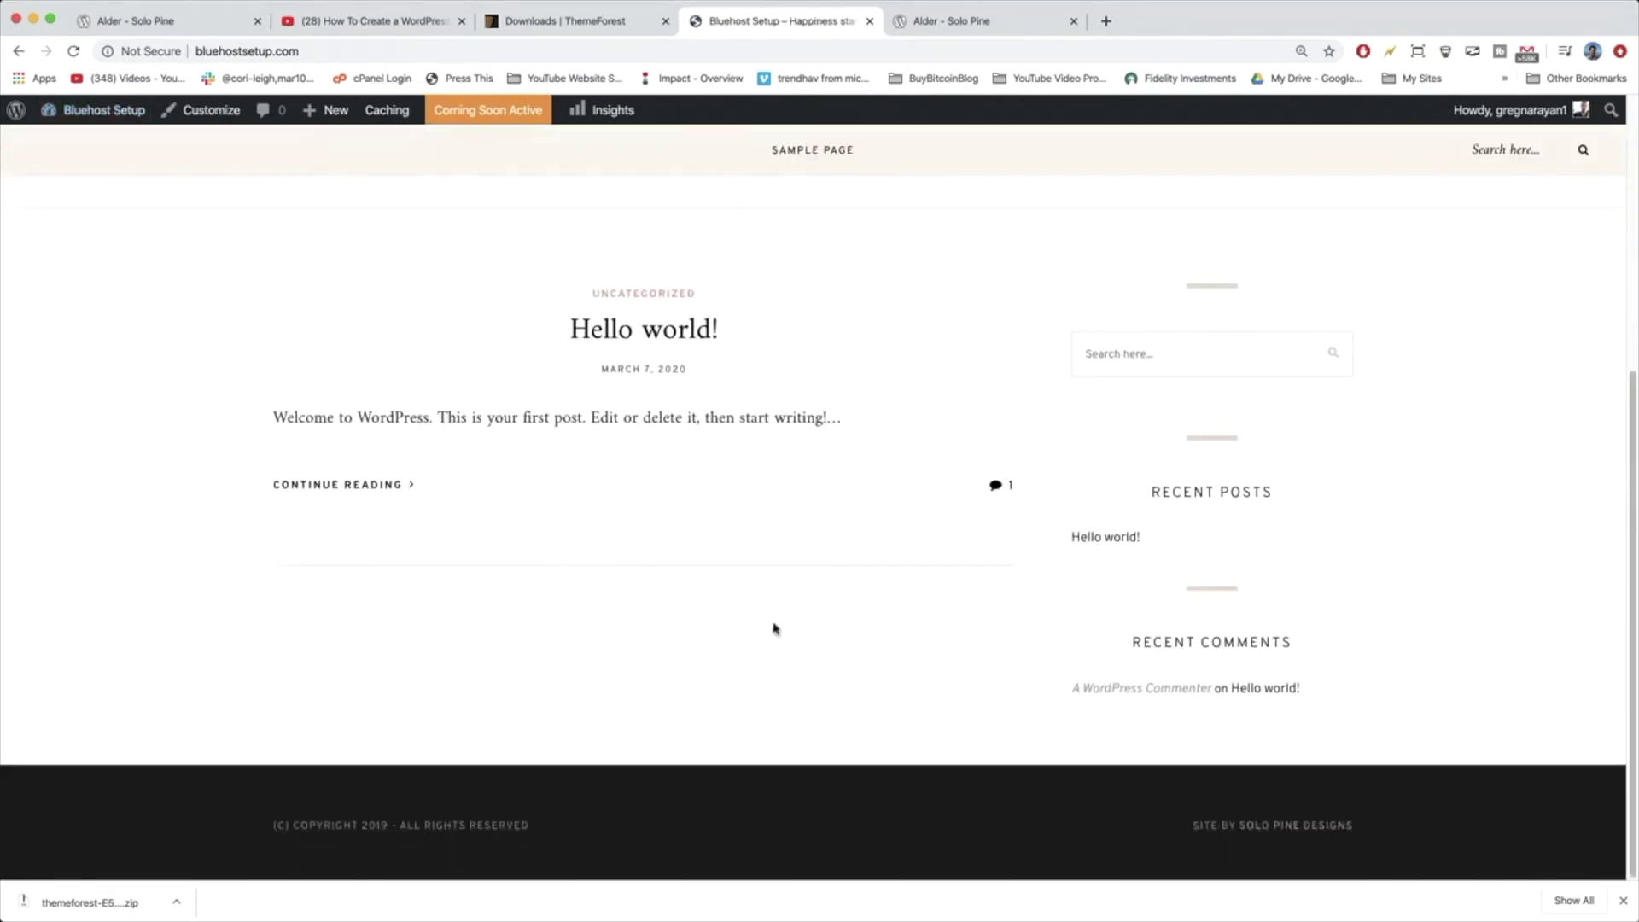
scroll(819, 652, up, 5)
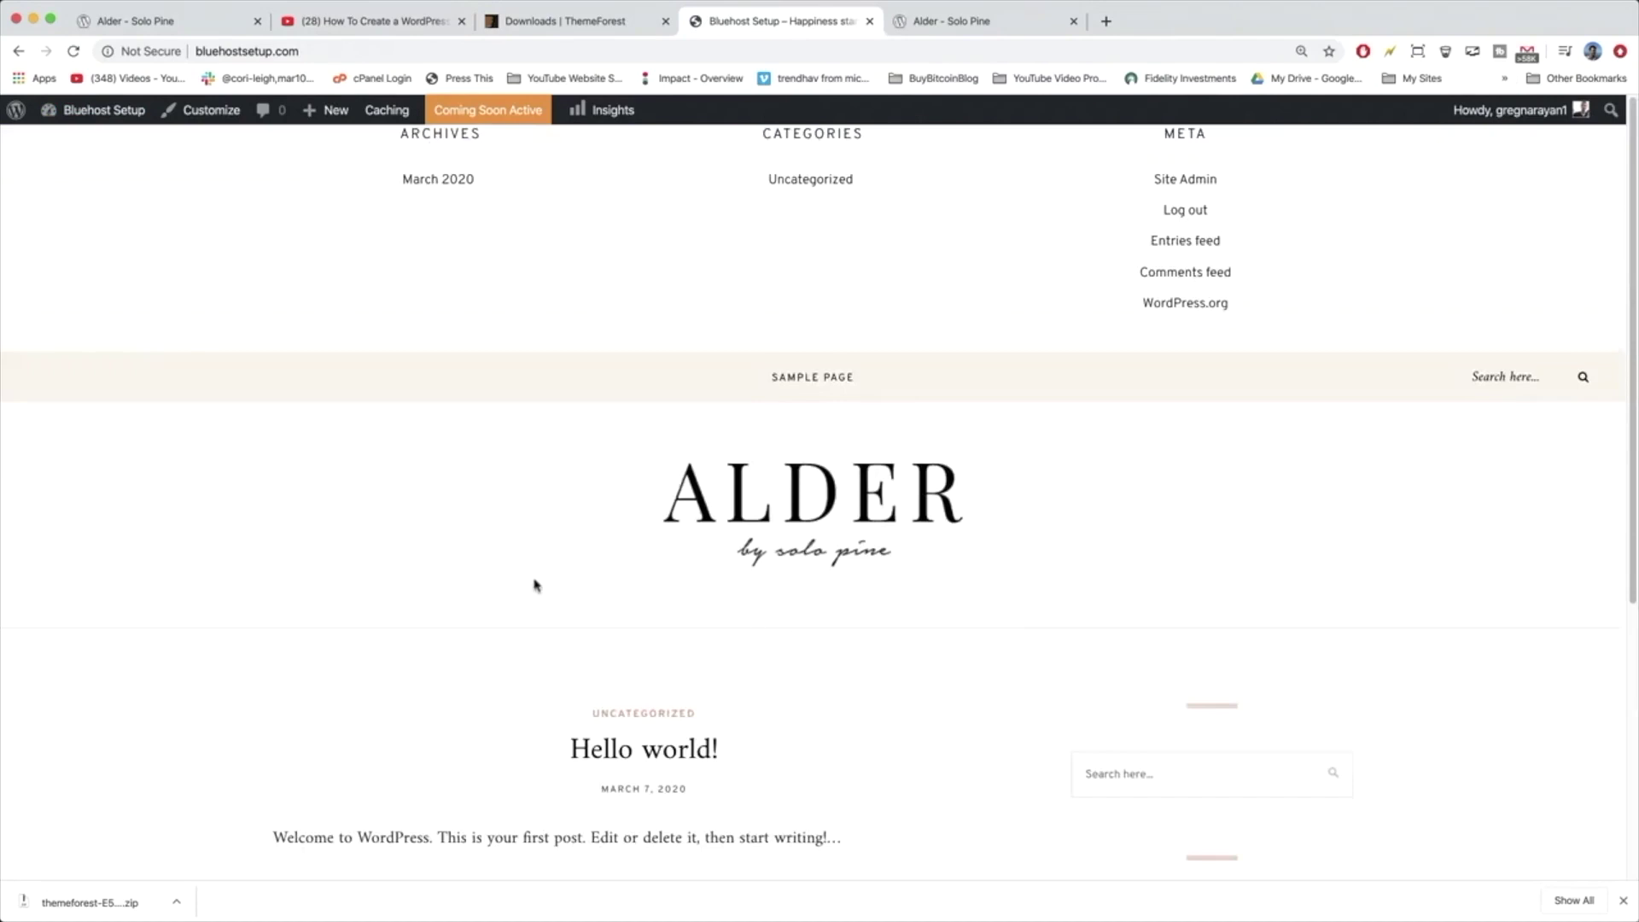